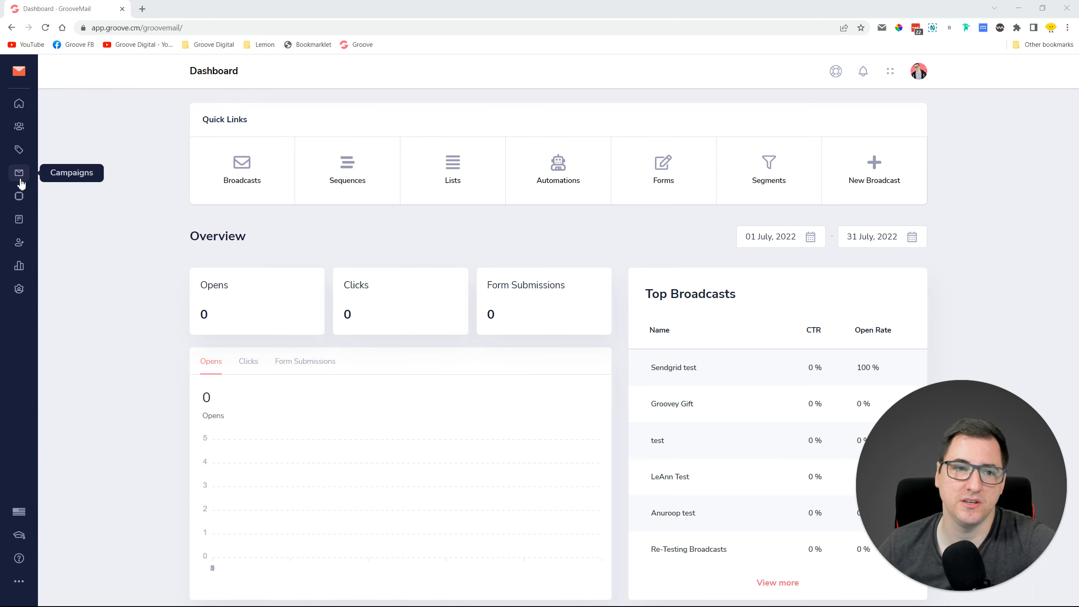
From Campaigns' My Templates page, start a new template in the Email Templates gallery.
left_click(20, 178)
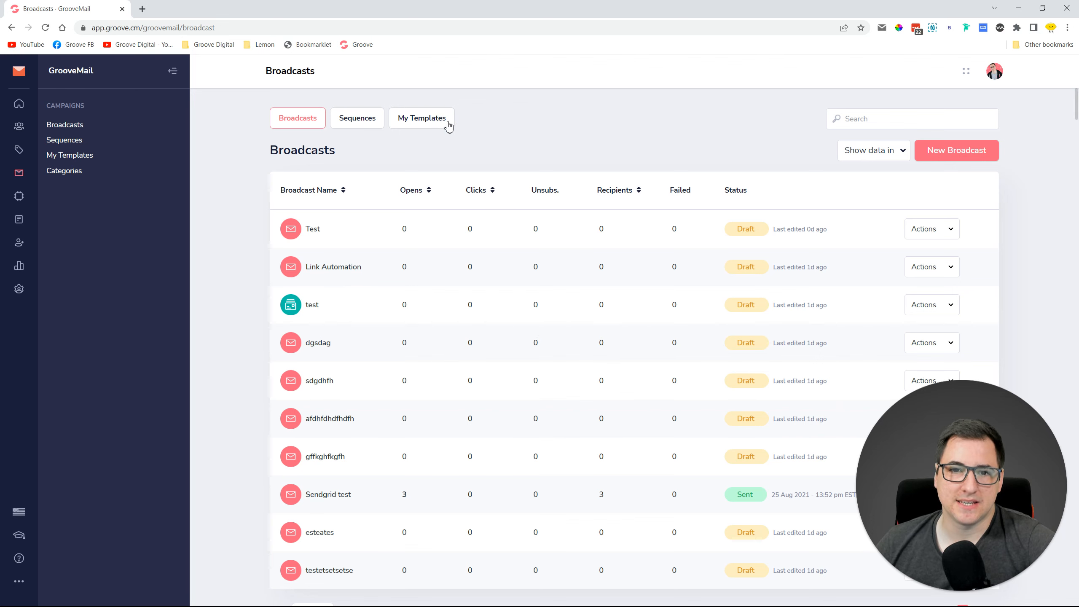
left_click(409, 119)
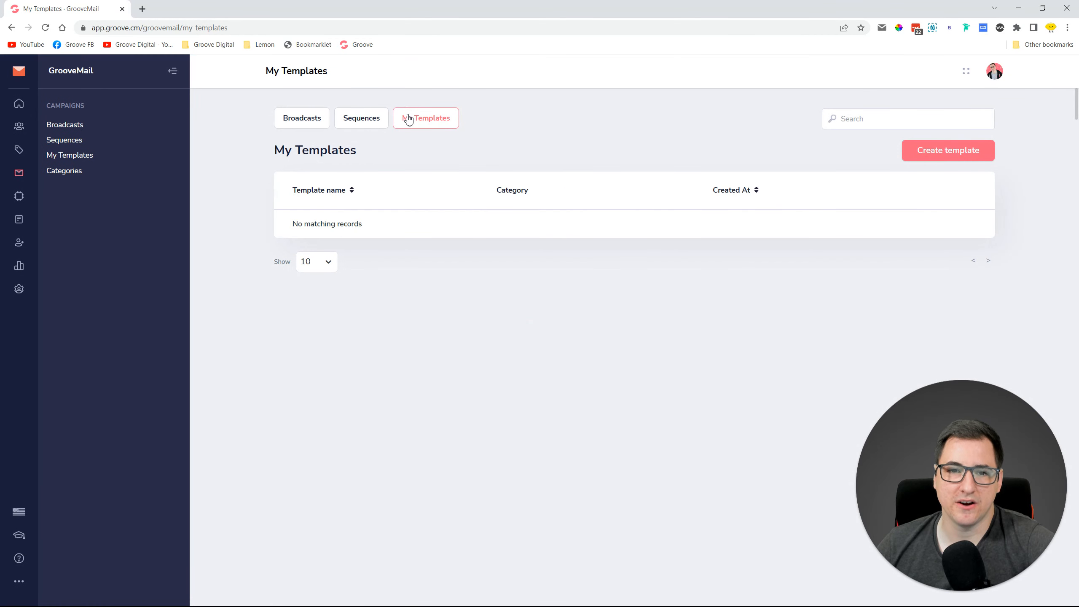
left_click(82, 158)
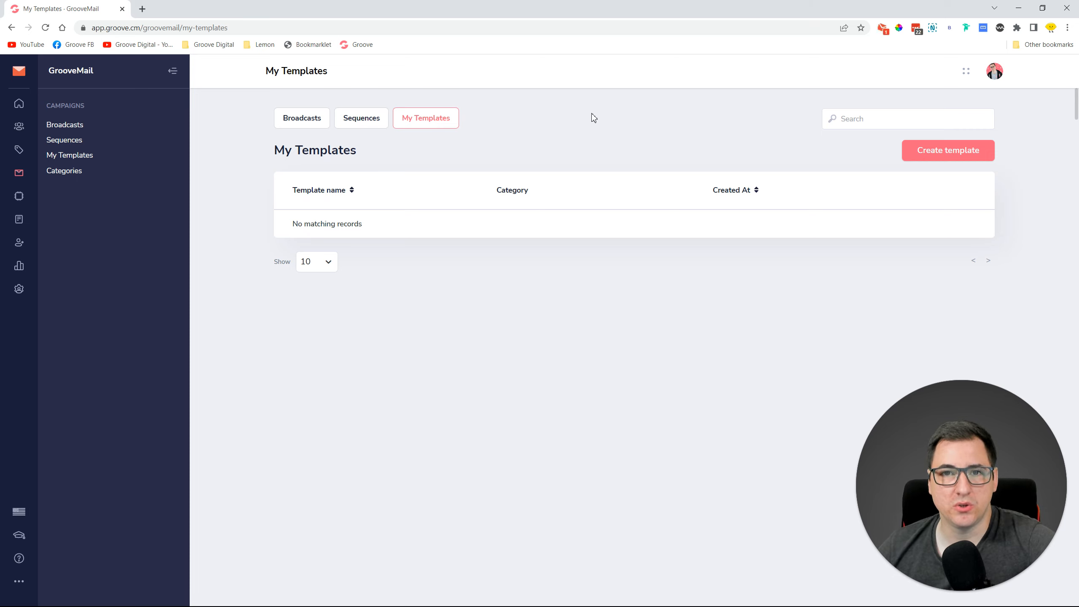
left_click(923, 151)
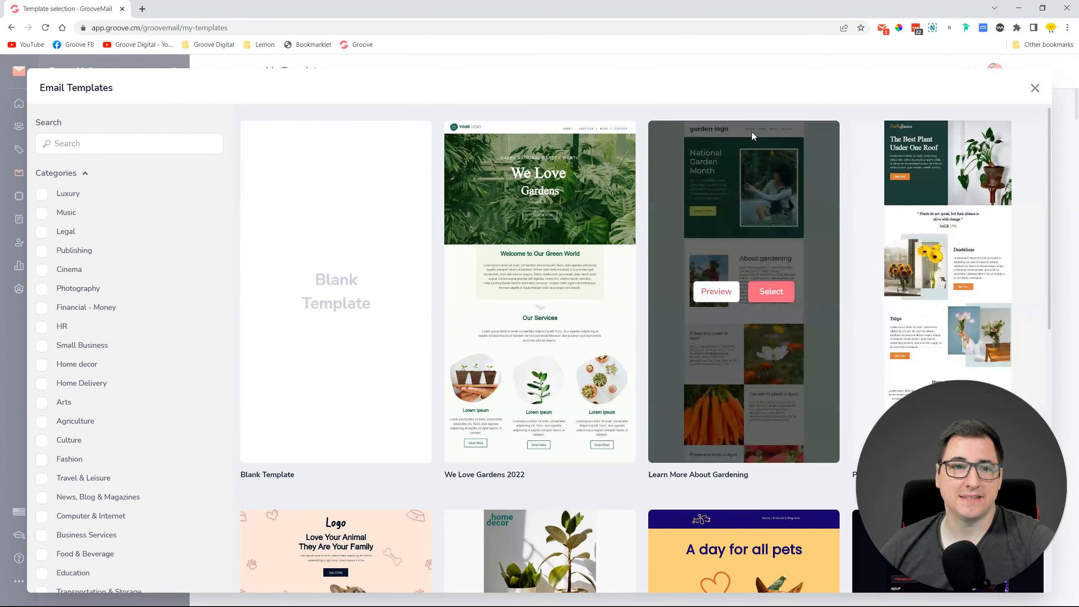
Filter the template gallery to E-commerce designs such as Starting Spring Right and A Day For All Pets.
left_click(86, 175)
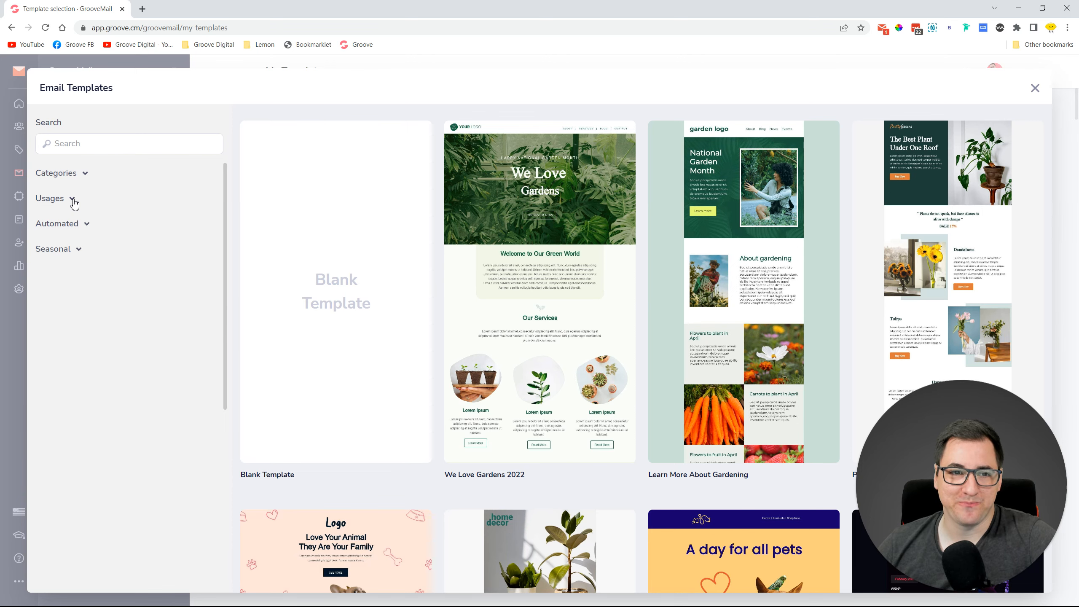
left_click(84, 173)
scroll(116, 240, "down", 4)
scroll(117, 242, "down", 4)
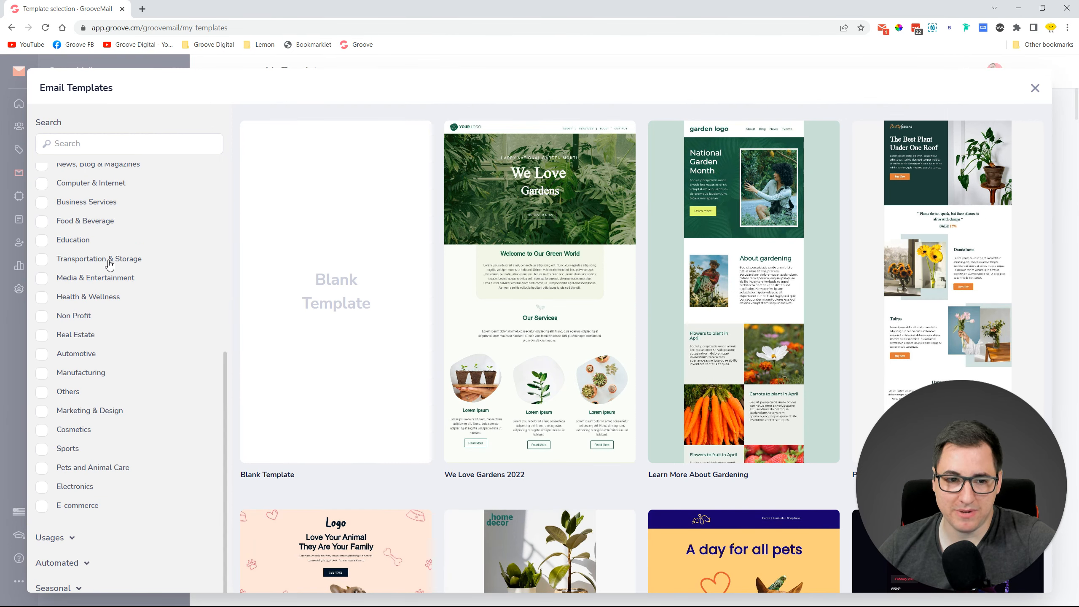
left_click(41, 506)
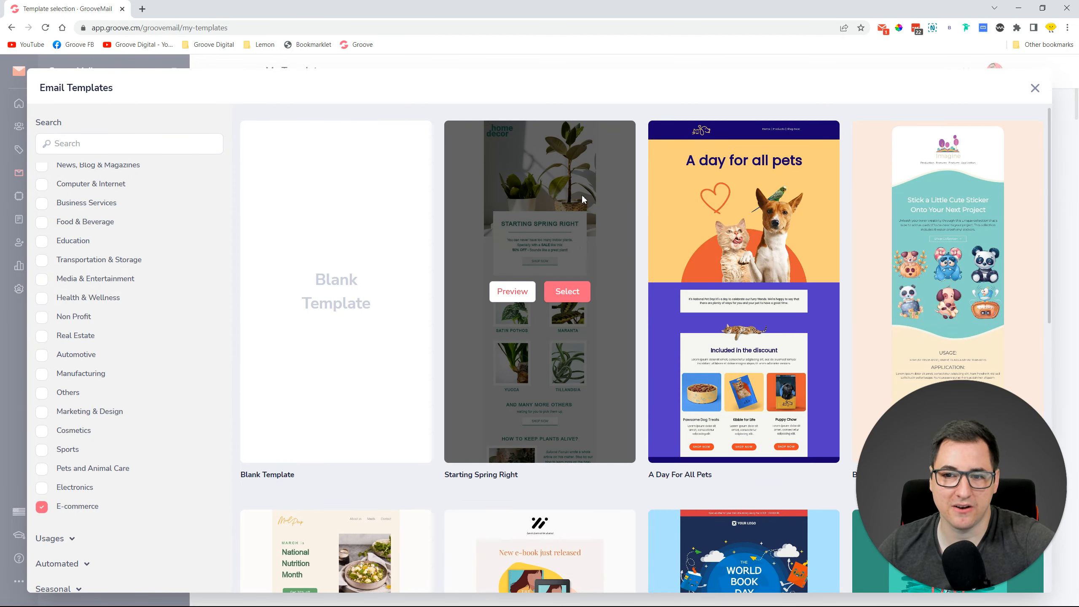
scroll(635, 253, "down", 10)
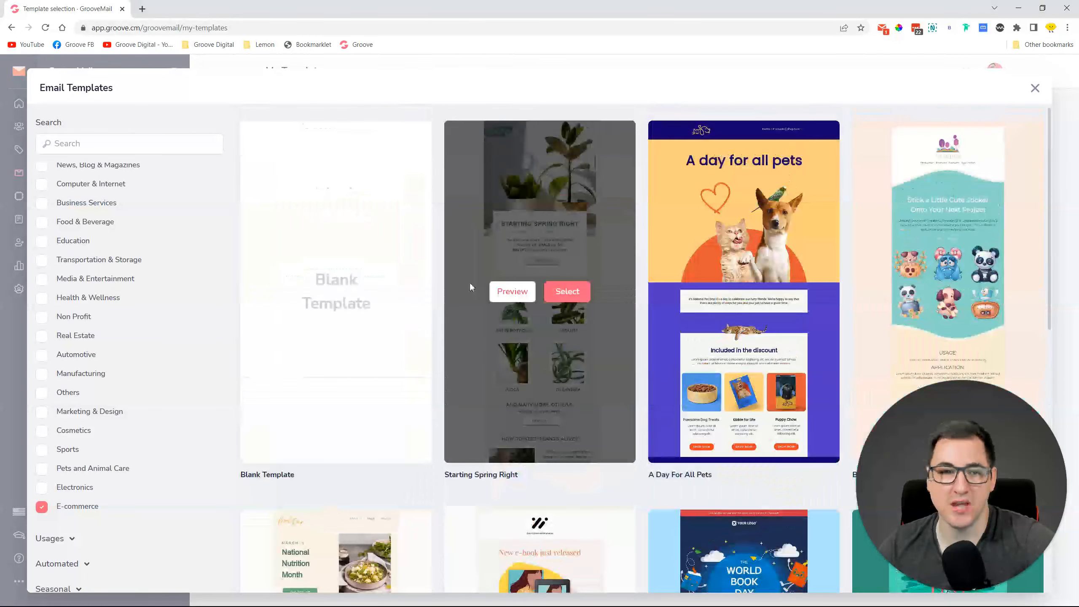
scroll(163, 234, "up", 6)
scroll(164, 234, "down", 6)
scroll(164, 237, "up", 4)
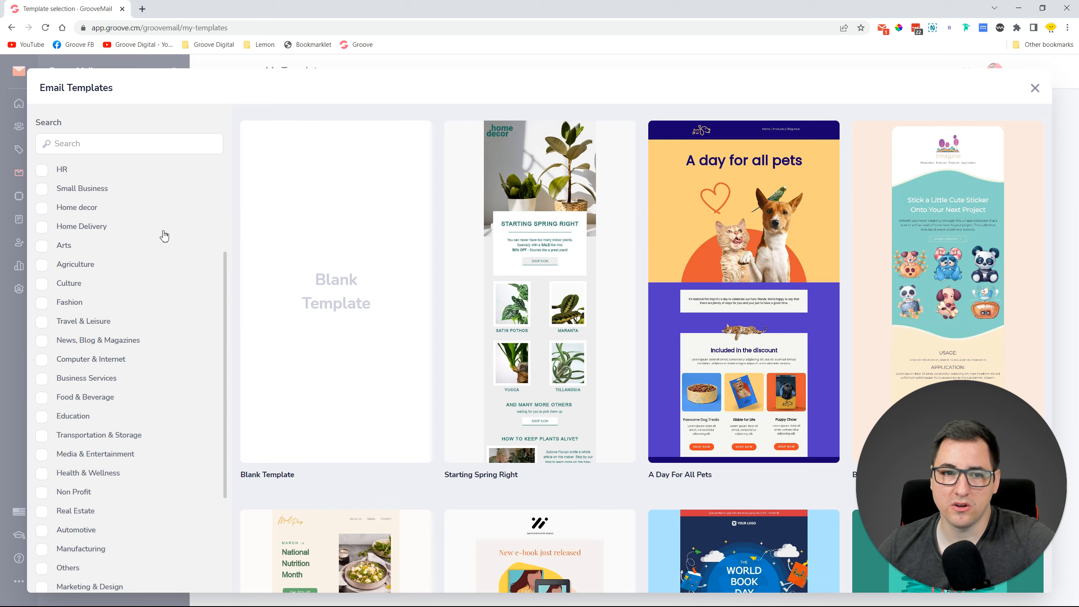
scroll(157, 234, "up", 4)
left_click(103, 174)
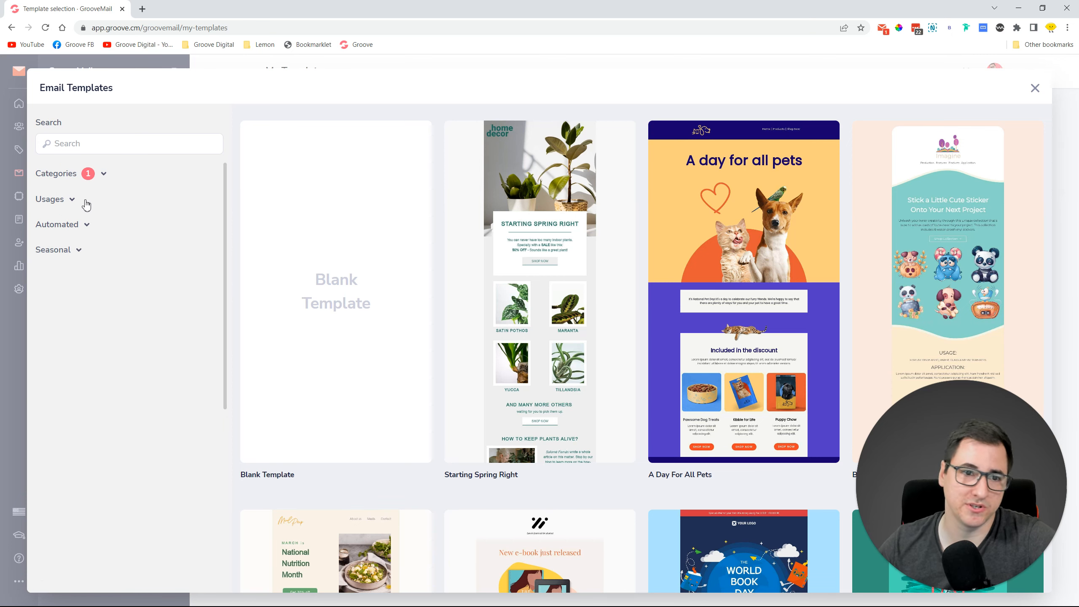
Try the Usages filters: Singles Day on then off, then Earth Day.
left_click(73, 203)
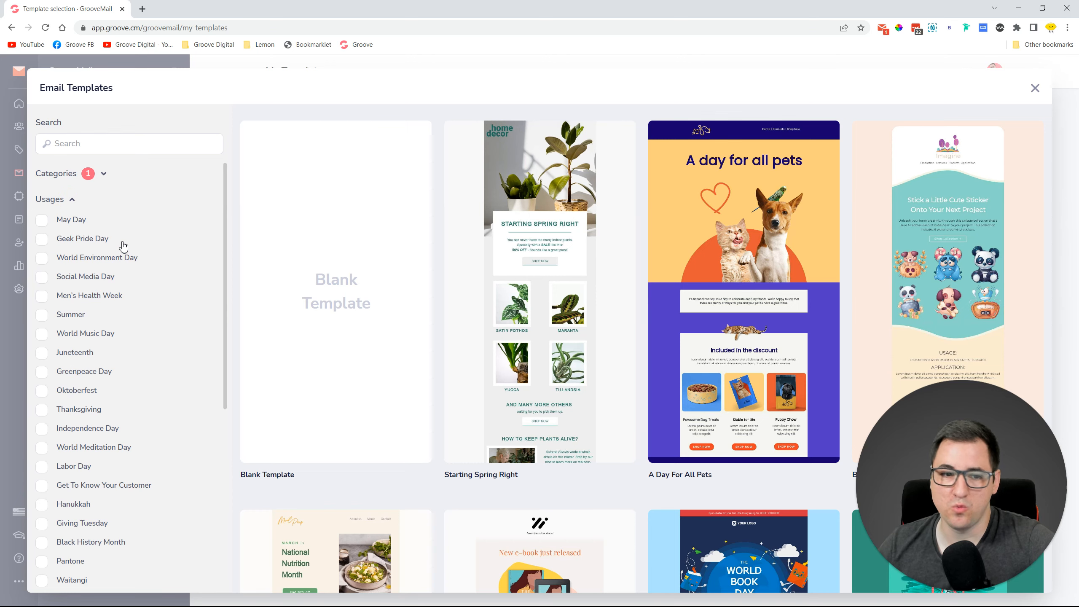
scroll(128, 259, "down", 4)
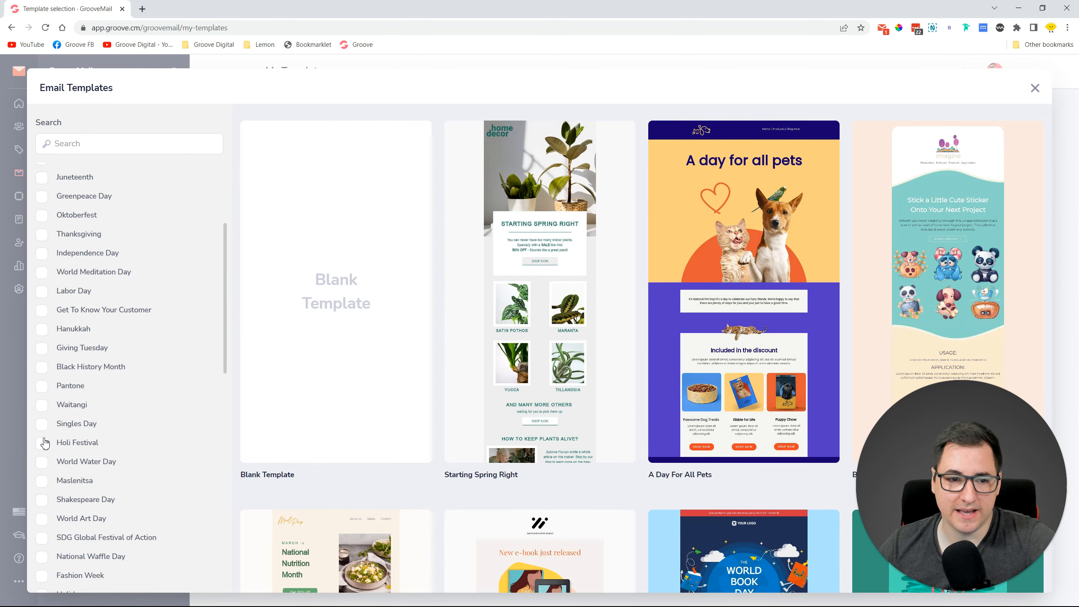
left_click(42, 423)
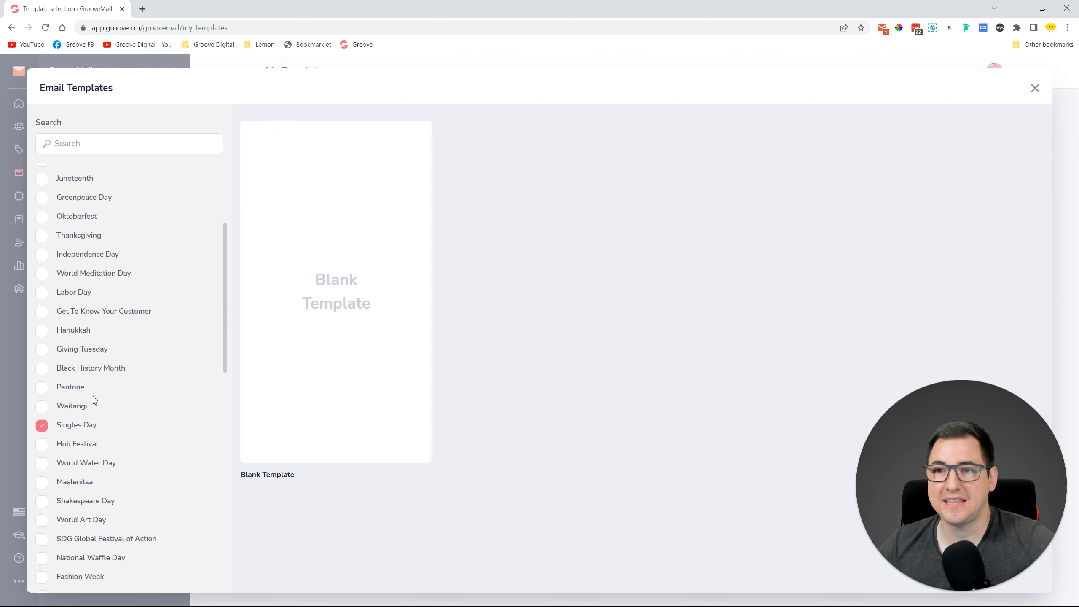
left_click(42, 426)
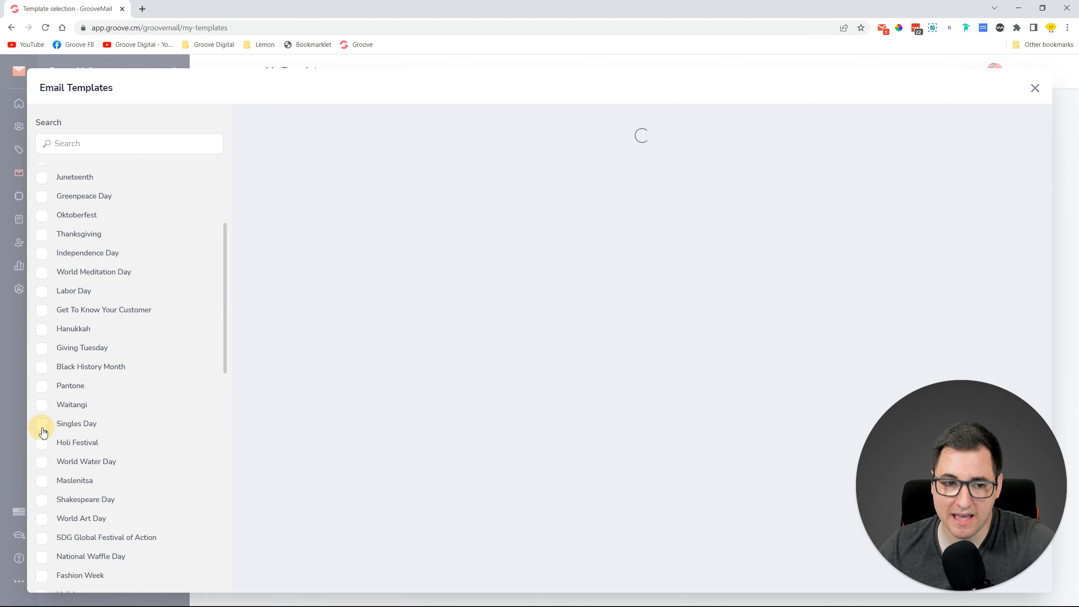
scroll(128, 351, "down", 10)
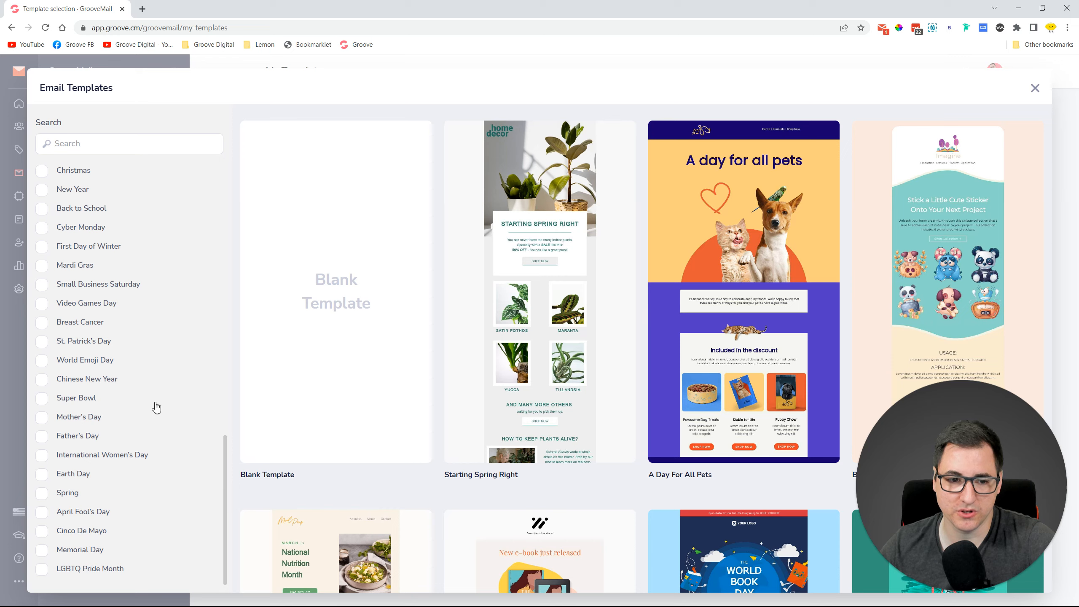
left_click(42, 476)
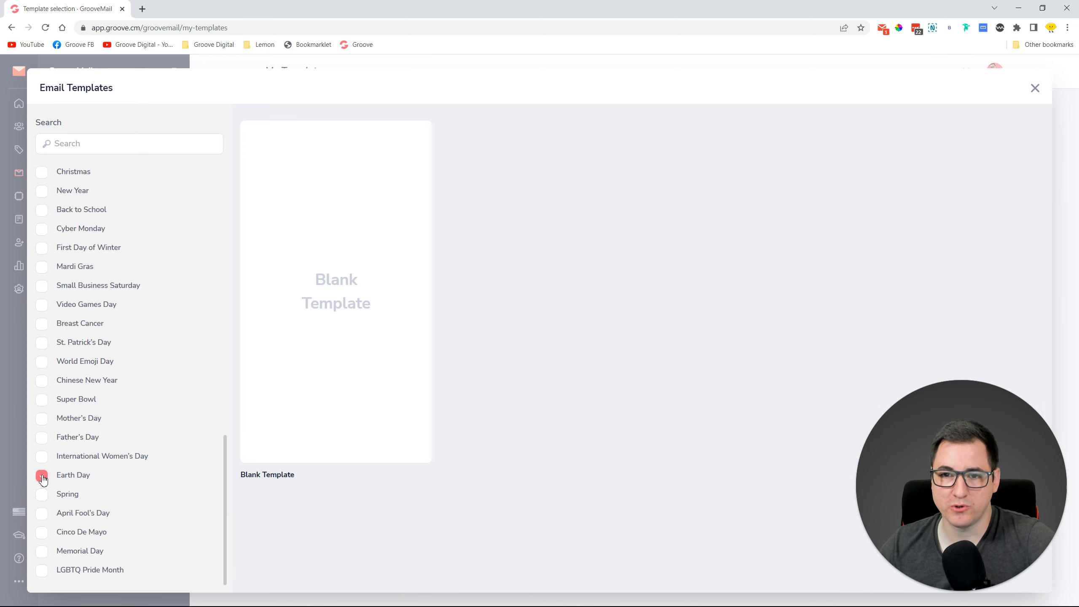
scroll(136, 340, "up", 15)
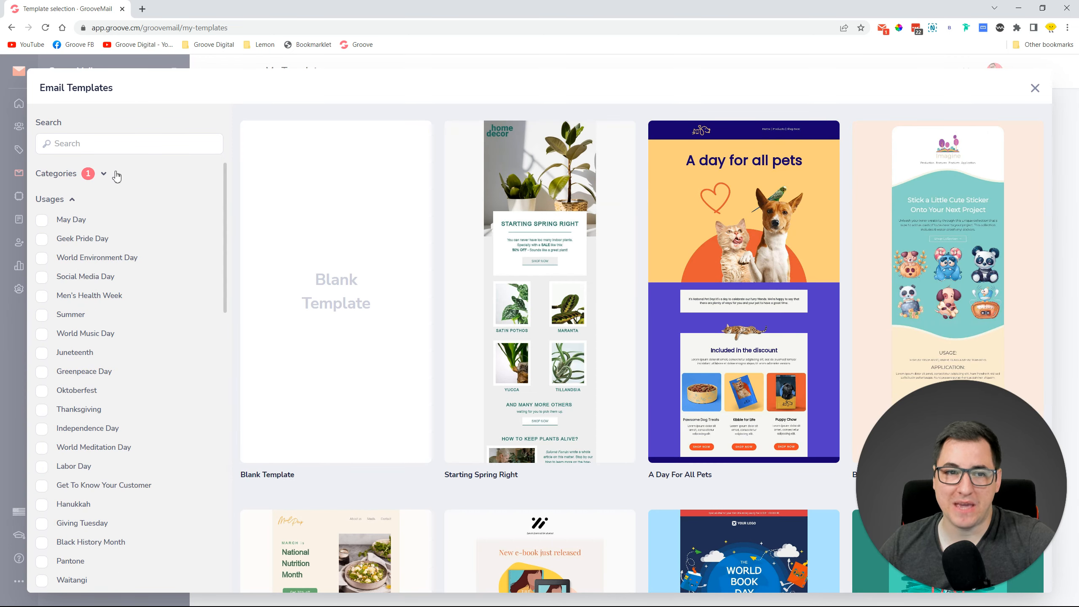
left_click(72, 200)
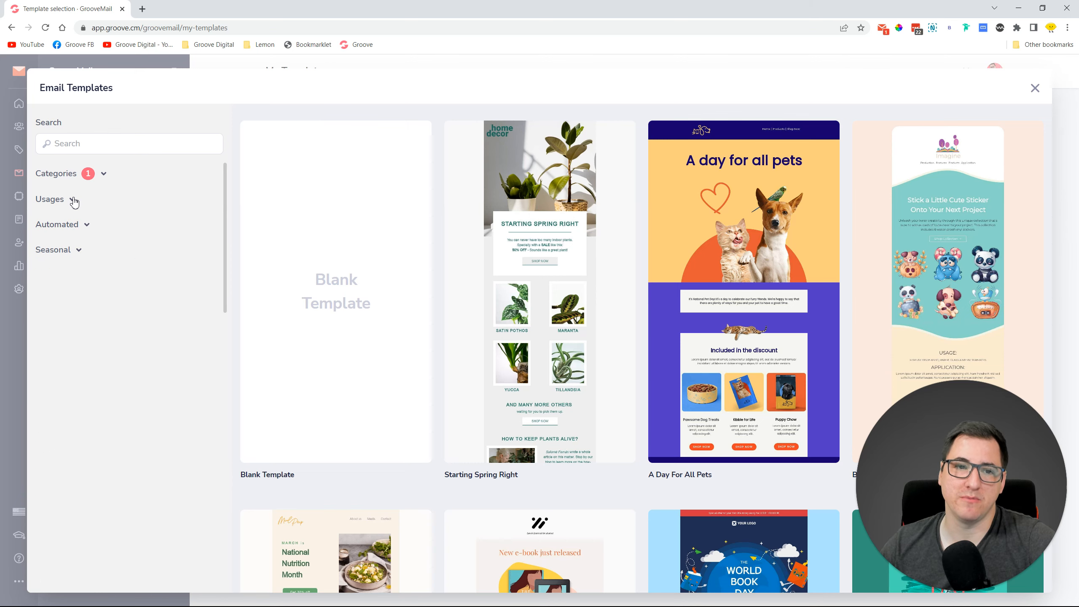
Filter by the Automated Abandoned Cart type, review the results, then remove it.
left_click(87, 225)
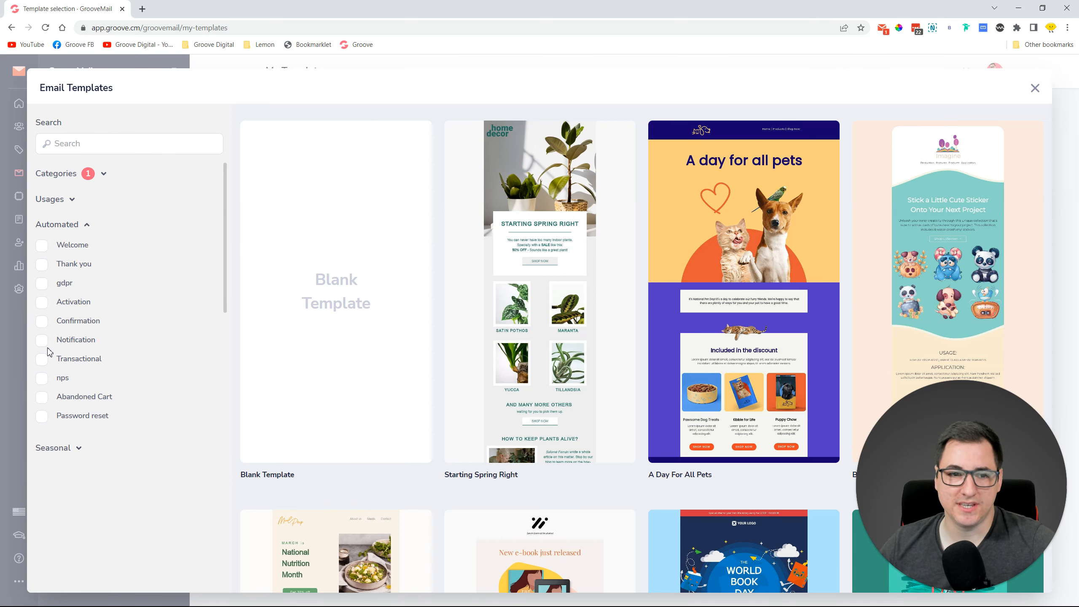
left_click(42, 397)
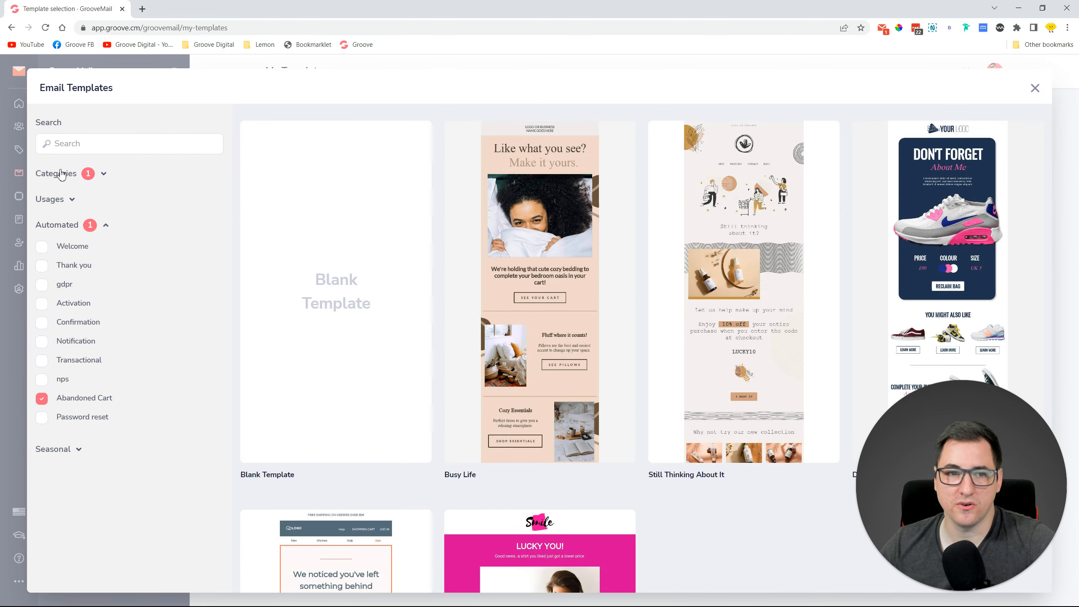
mouse_move(573, 274)
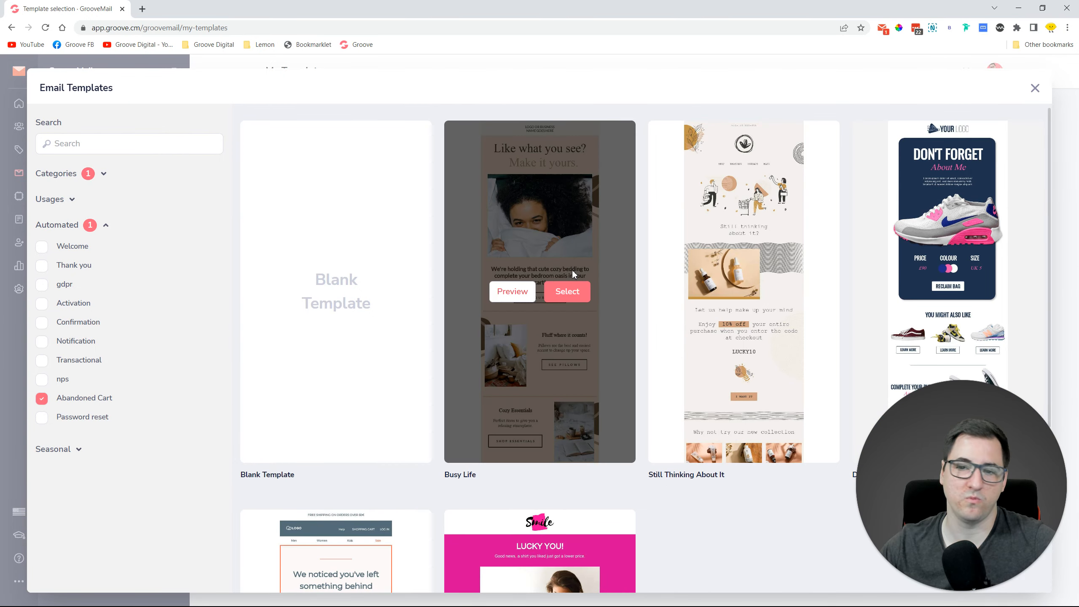
scroll(752, 391, "down", 5)
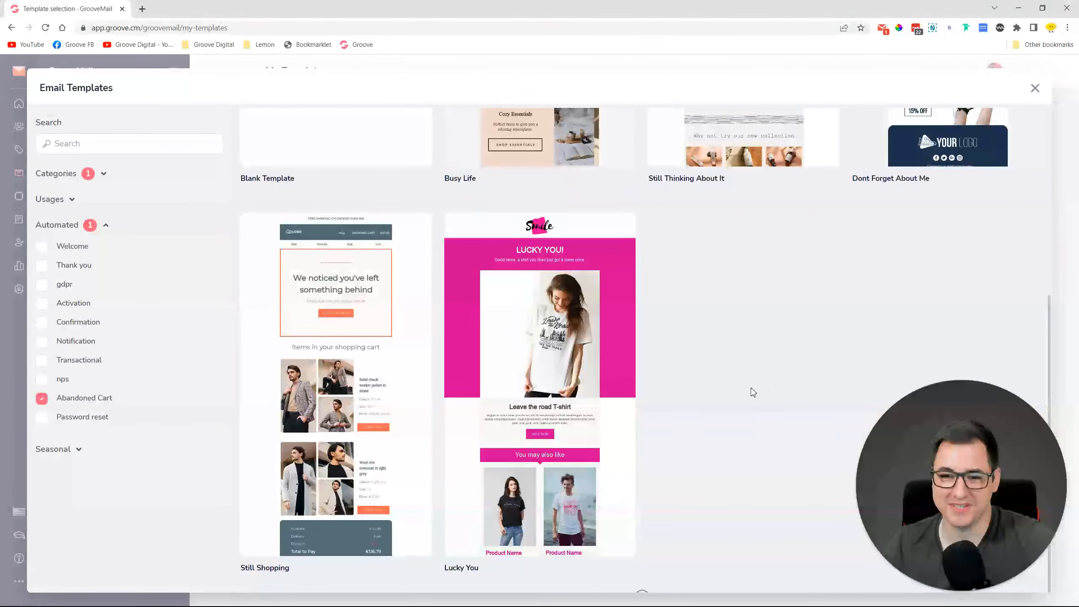
scroll(752, 390, "up", 5)
mouse_move(753, 391)
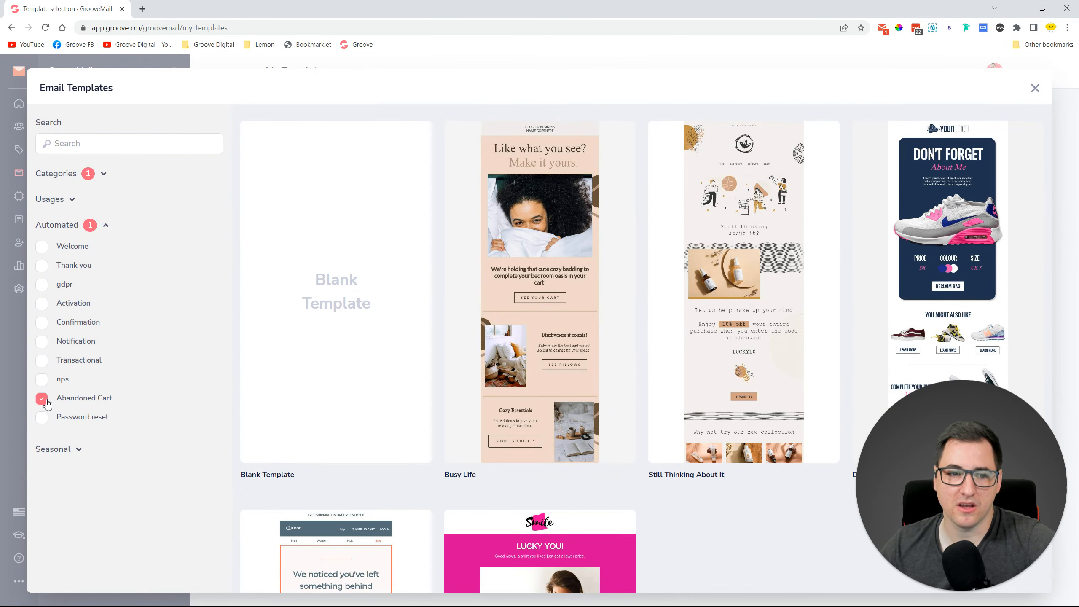
left_click(43, 399)
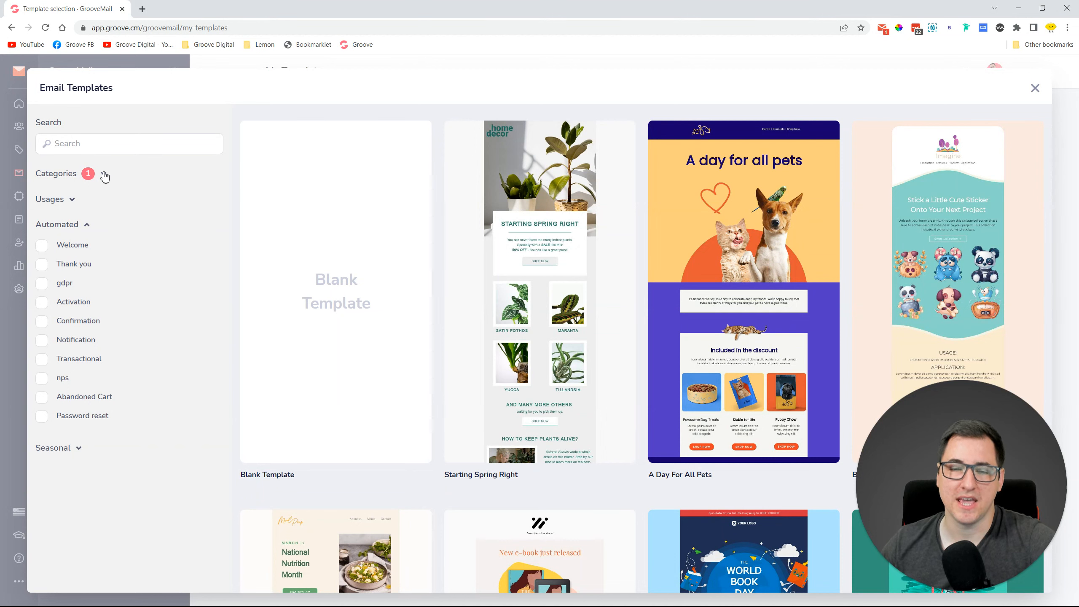
Untick the E-commerce category so the full gallery shows again.
left_click(104, 175)
scroll(99, 370, "down", 10)
left_click(43, 400)
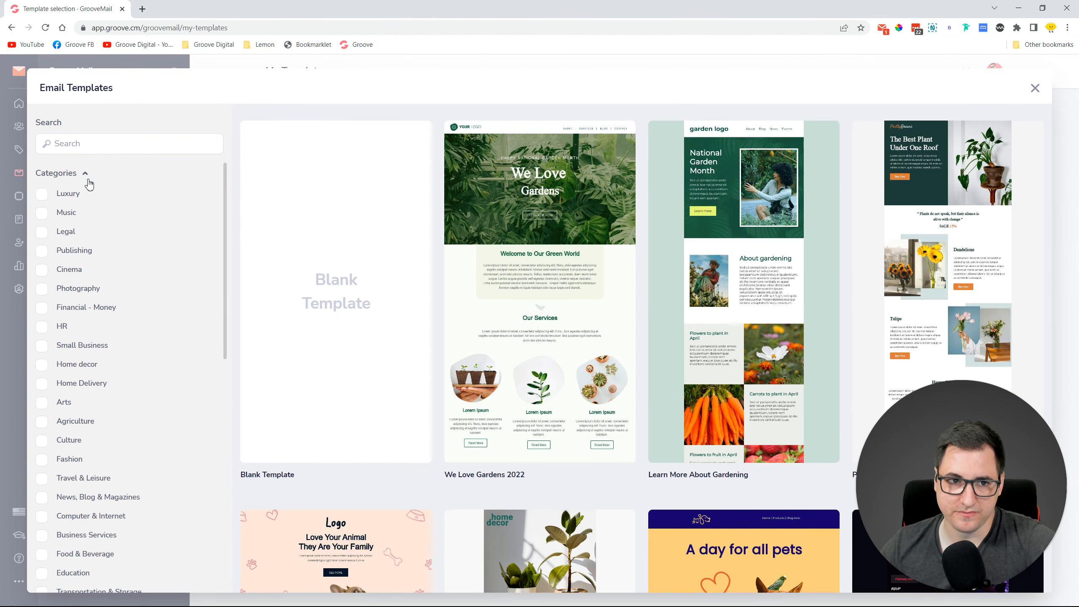
left_click(89, 176)
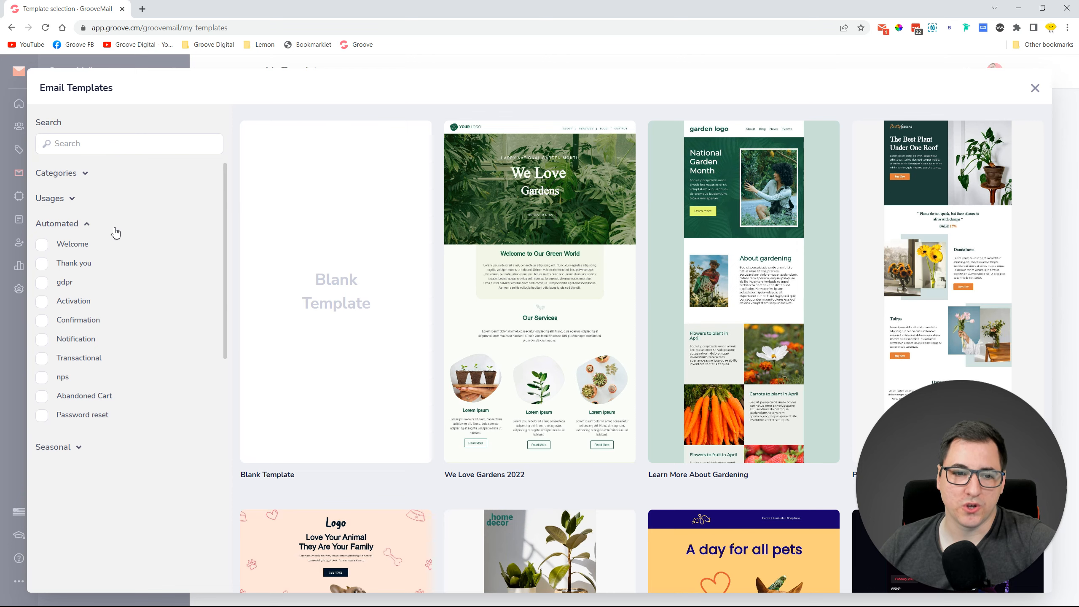
left_click(111, 145)
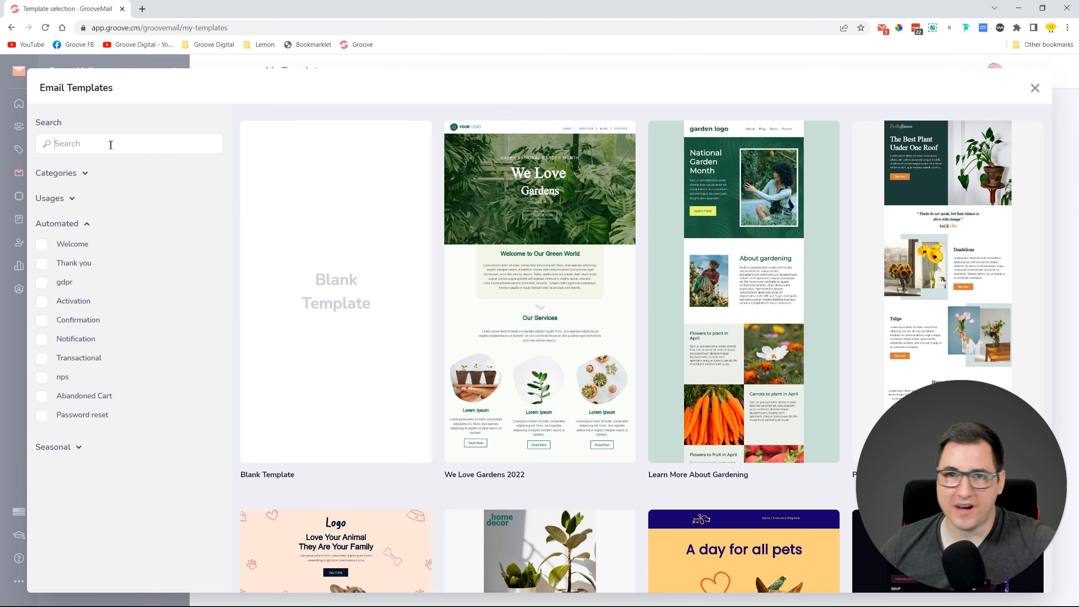
type("thank you")
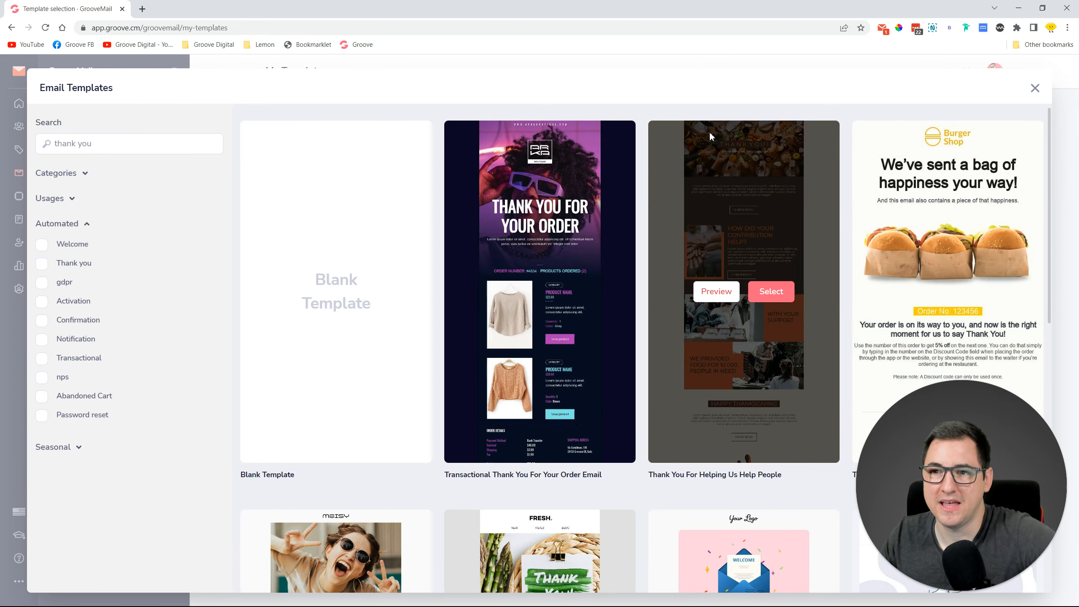
scroll(711, 131, "down", 4)
scroll(701, 119, "down", 2)
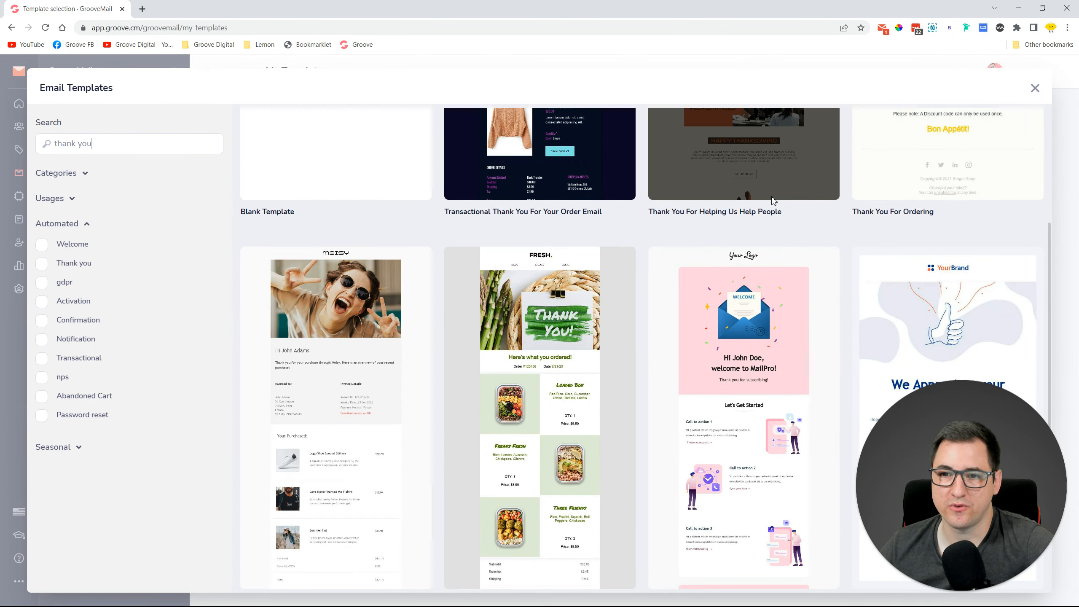
scroll(815, 327, "down", 2)
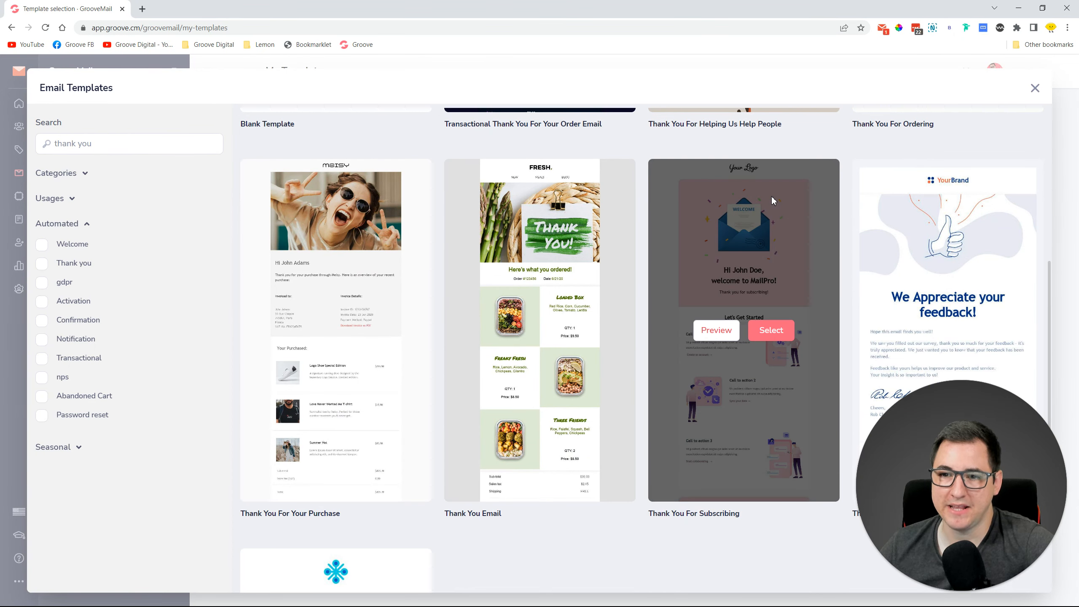
left_click(770, 336)
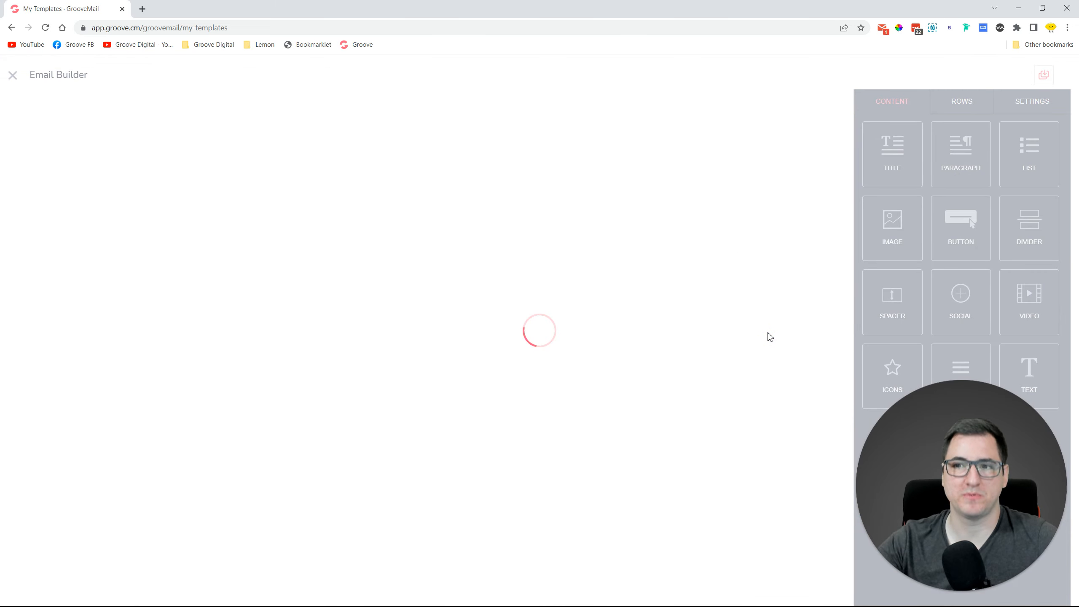
left_click(13, 75)
left_click(911, 150)
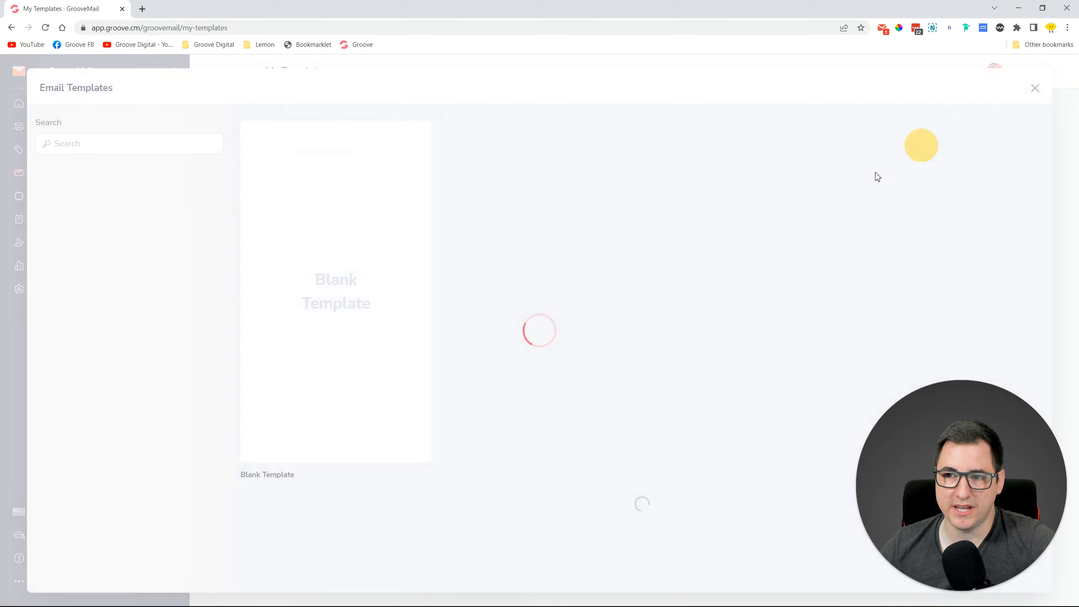
left_click(96, 145)
type("thank you")
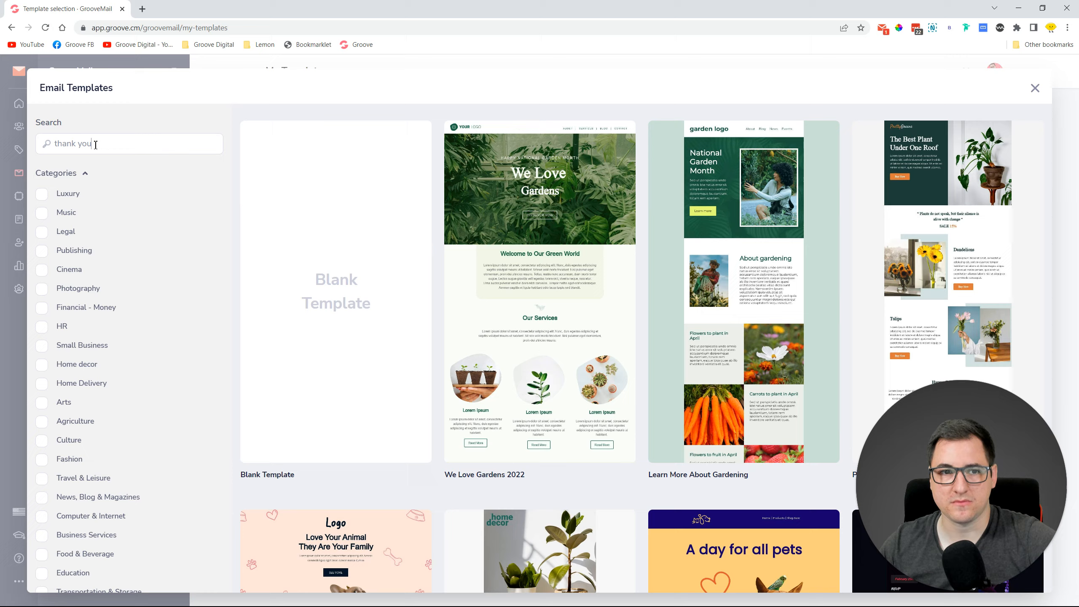
scroll(530, 309, "down", 10)
scroll(530, 308, "up", 6)
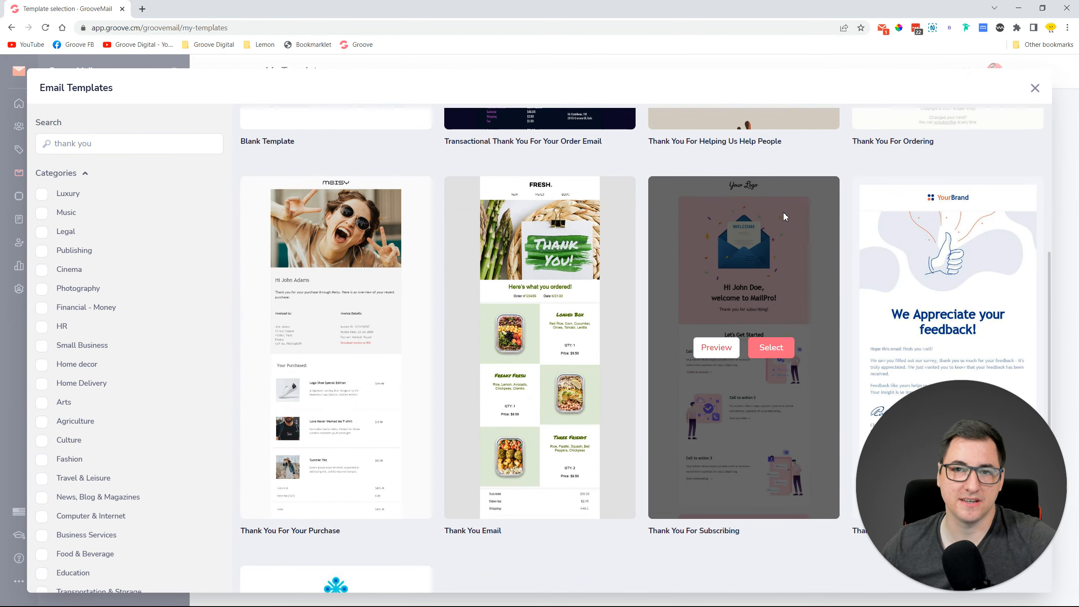
left_click(725, 355)
scroll(718, 331, "down", 5)
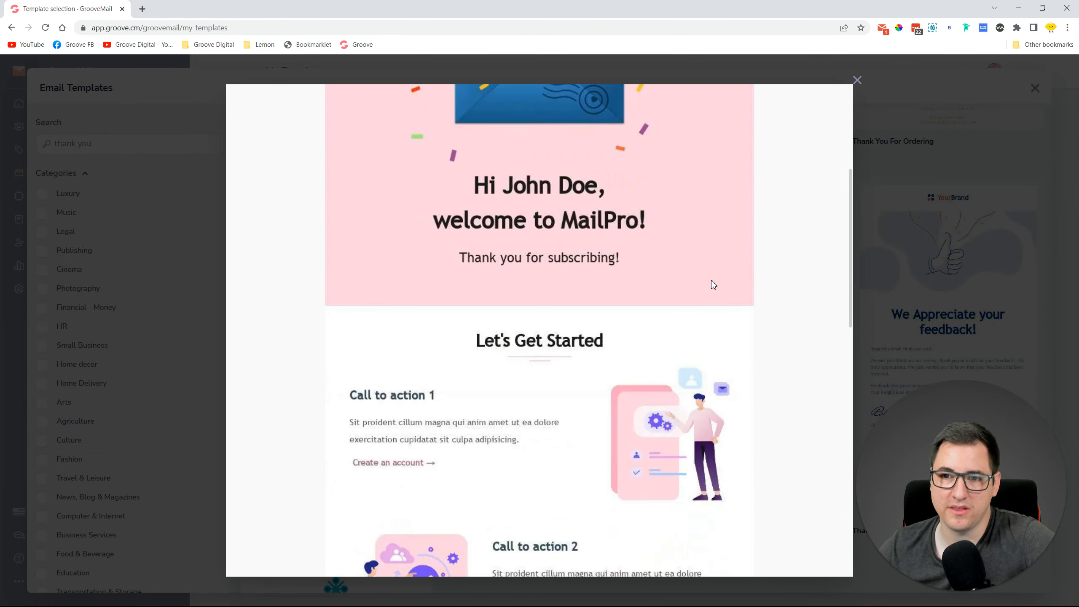
scroll(712, 281, "down", 10)
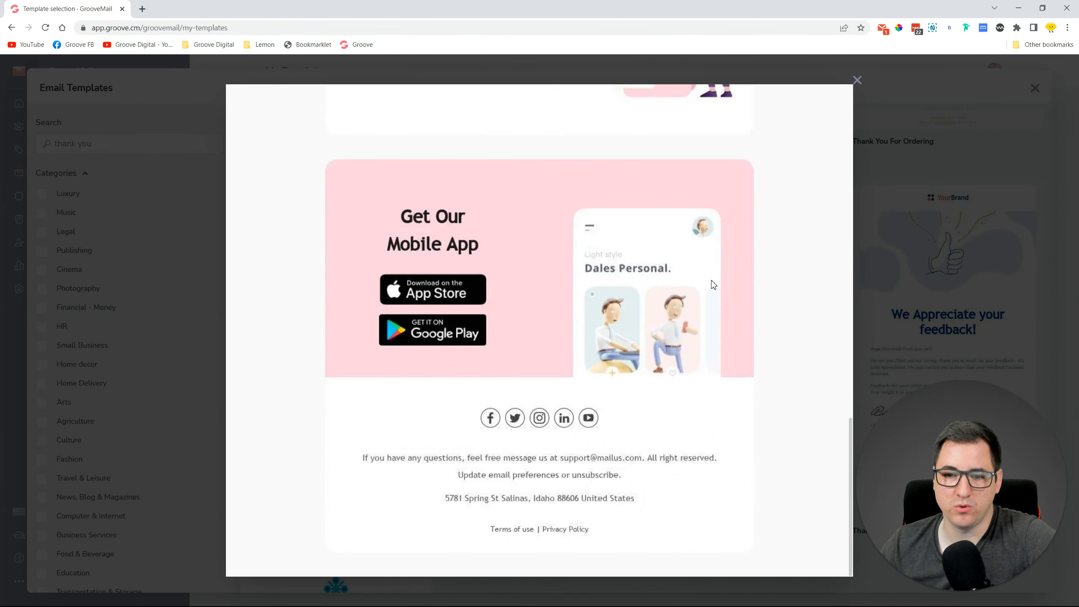
scroll(758, 397, "up", 10)
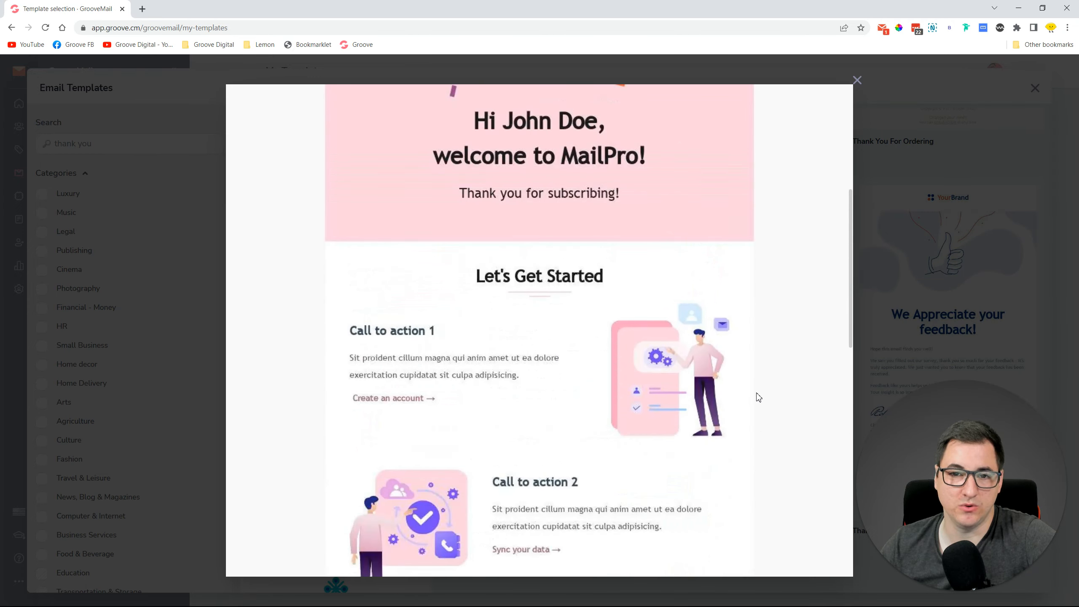
scroll(759, 398, "up", 3)
left_click(856, 78)
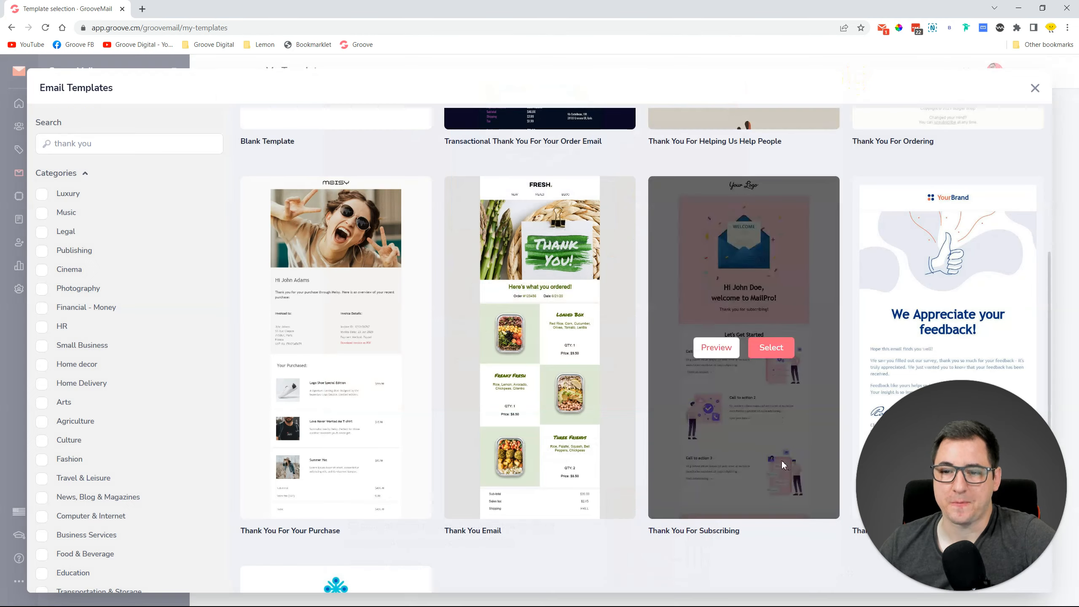
Build the email from Thank You For Subscribing and select its envelope image.
left_click(771, 354)
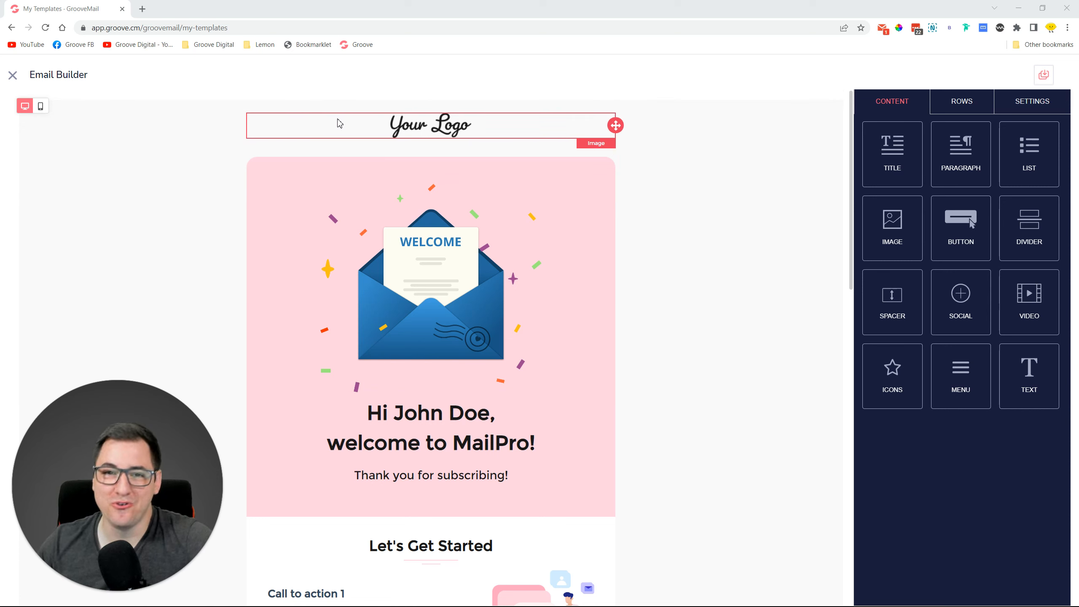
mouse_move(615, 126)
left_mouse_down()
mouse_move(601, 231)
mouse_move(594, 217)
mouse_move(618, 121)
mouse_move(619, 134)
left_mouse_up()
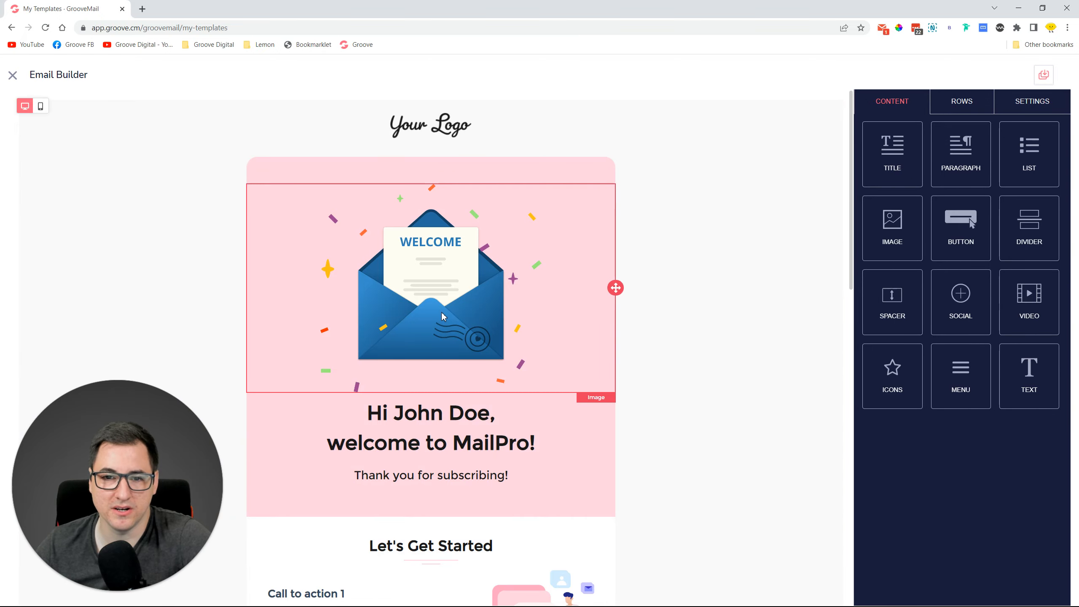
left_click(423, 294)
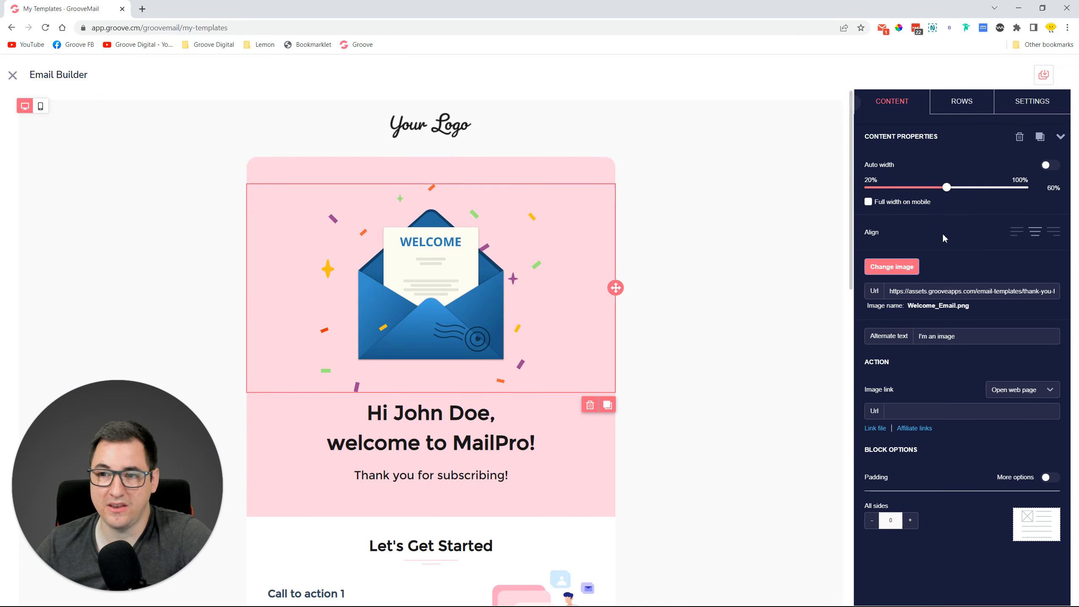
Browse the Image Library for a replacement envelope picture, then cancel without changes.
left_click(902, 268)
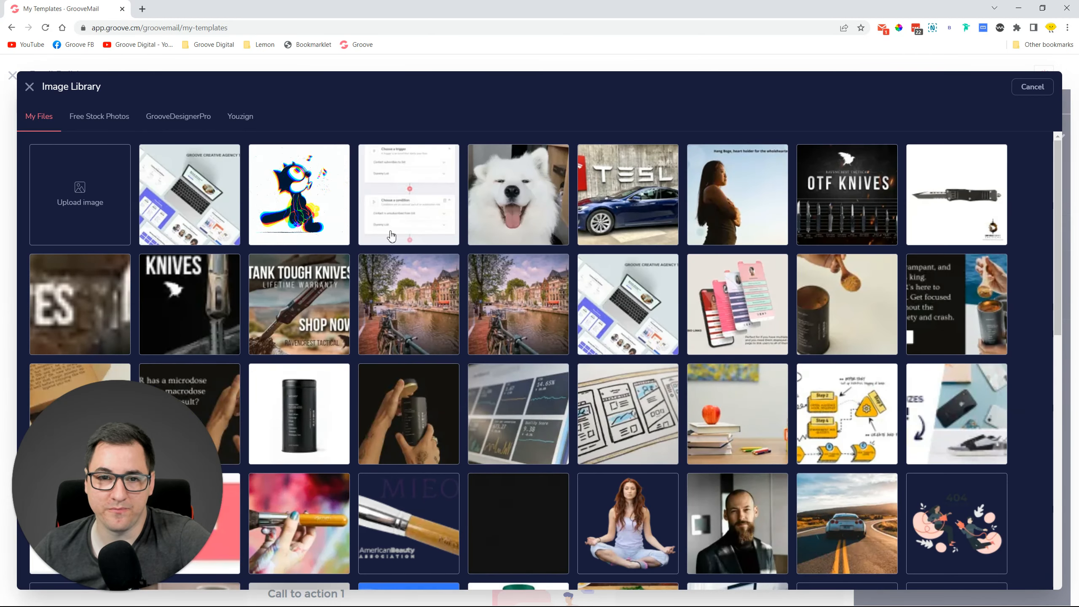
scroll(600, 284, "down", 1)
scroll(600, 284, "down", 5)
scroll(487, 271, "up", 5)
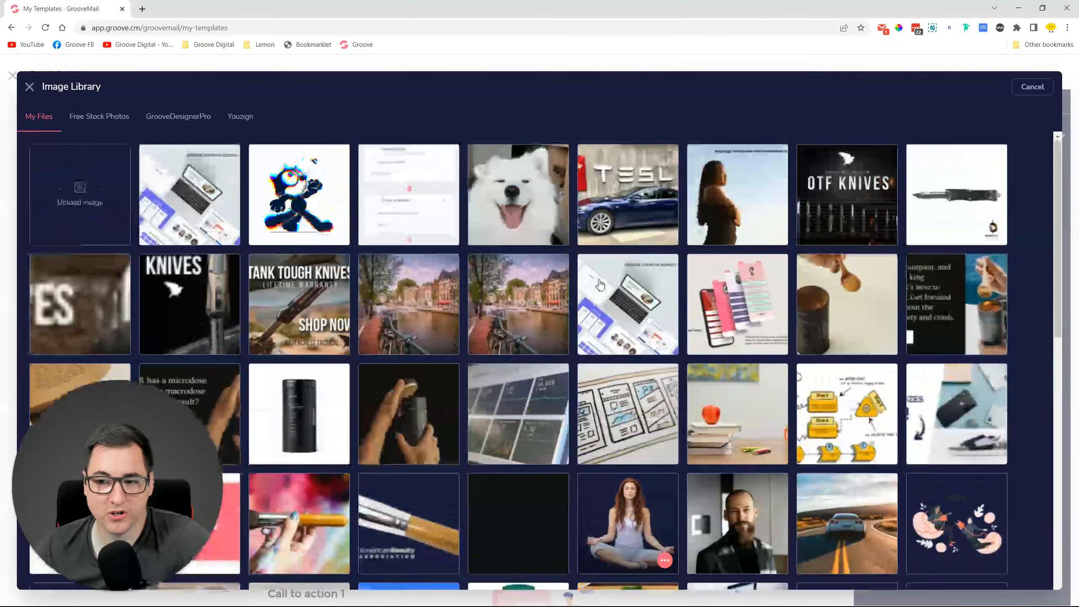
left_click(1032, 95)
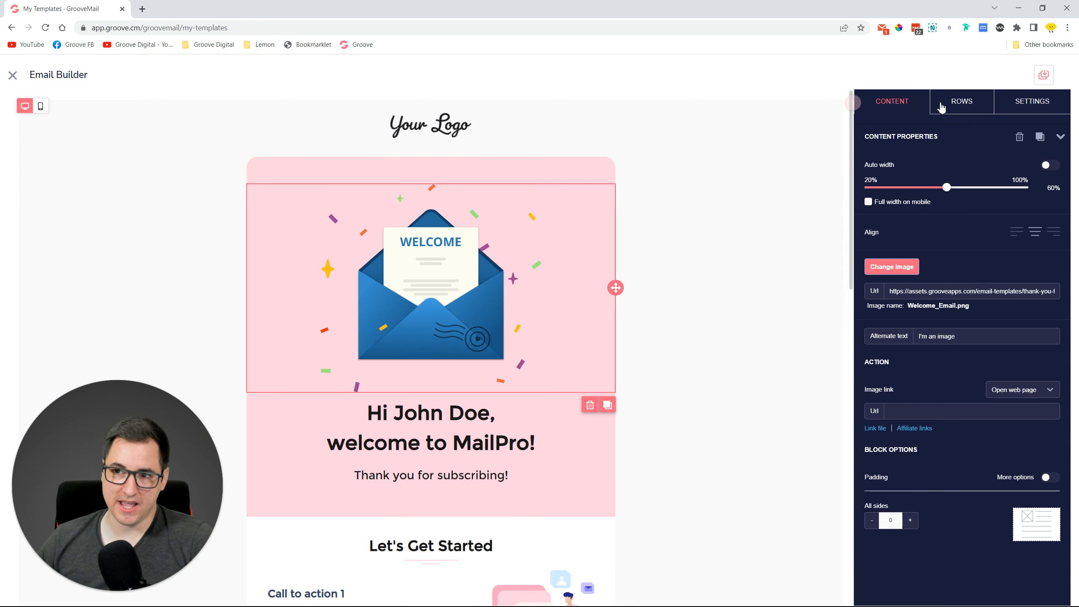
left_click(893, 102)
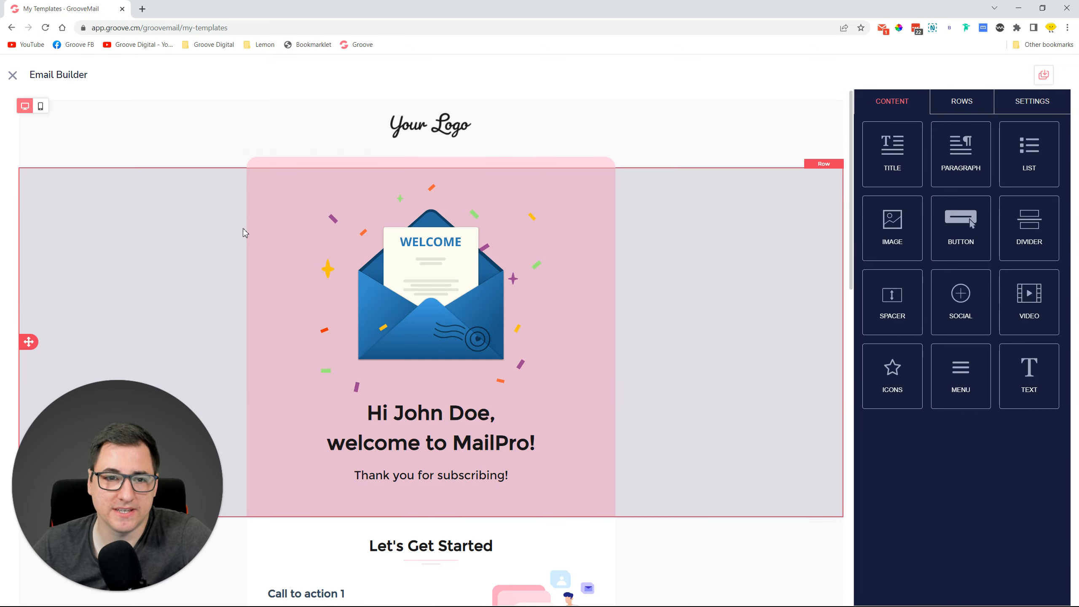
Set the header row's content area background color to white (#ffffff).
left_click(242, 229)
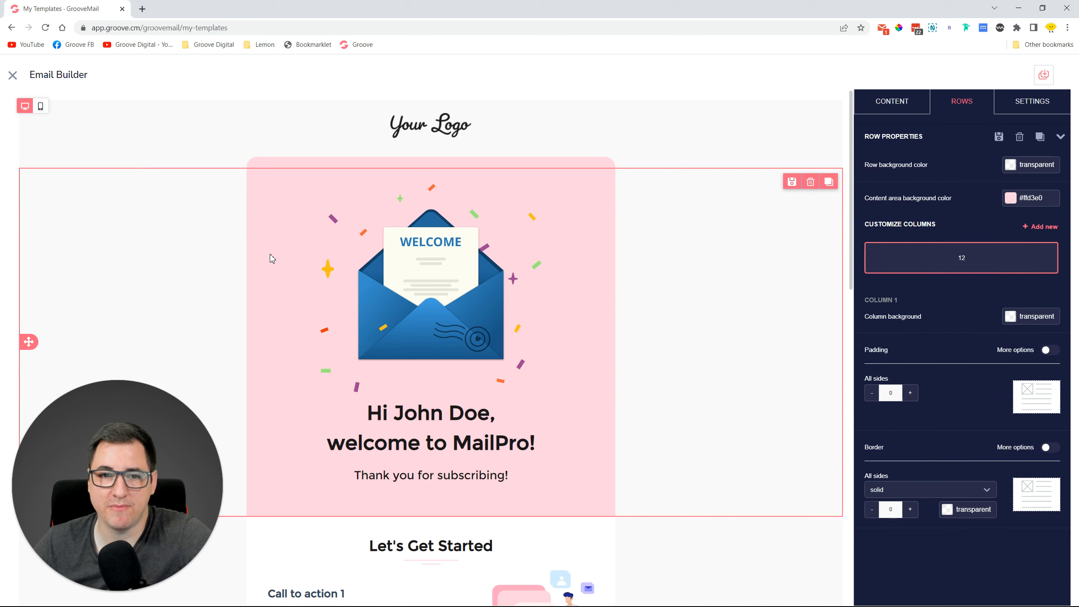
left_click(1011, 198)
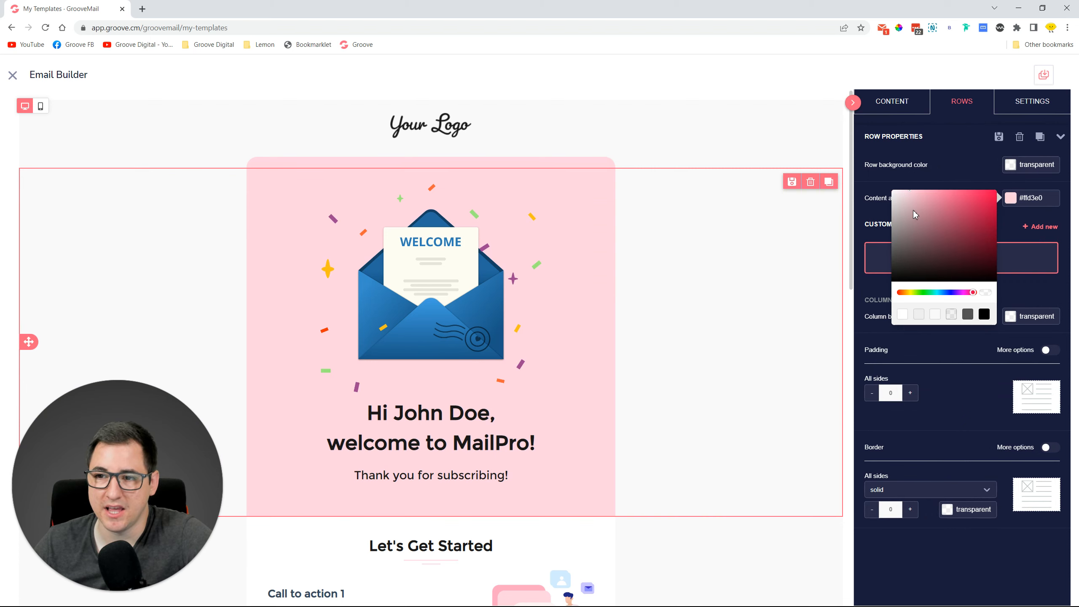
left_click_drag(913, 210, 865, 179)
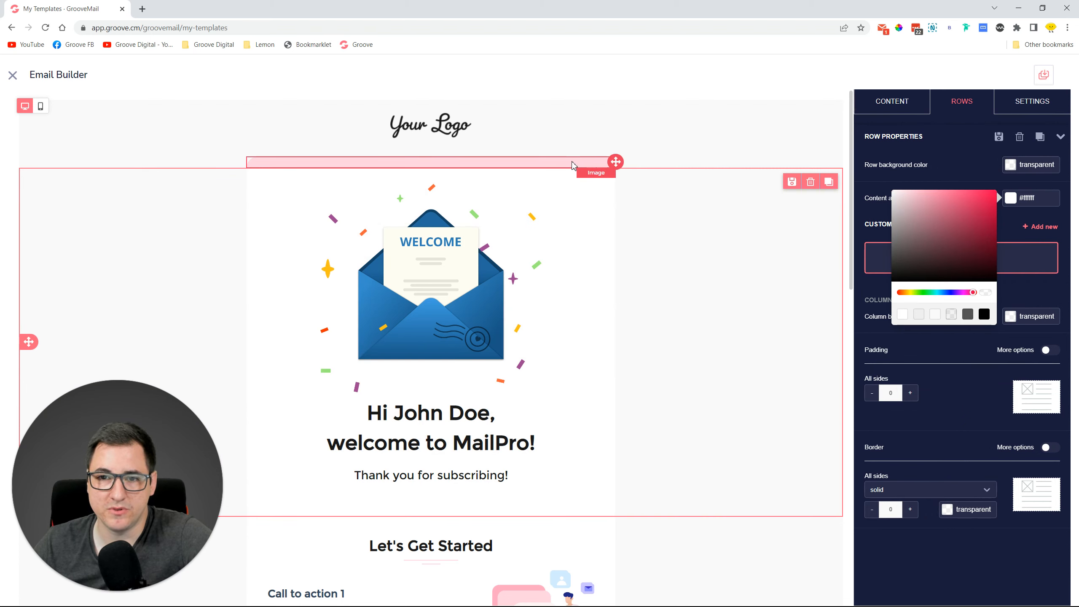
Delete the Up_pink strip image and the empty row it leaves behind.
left_click(532, 165)
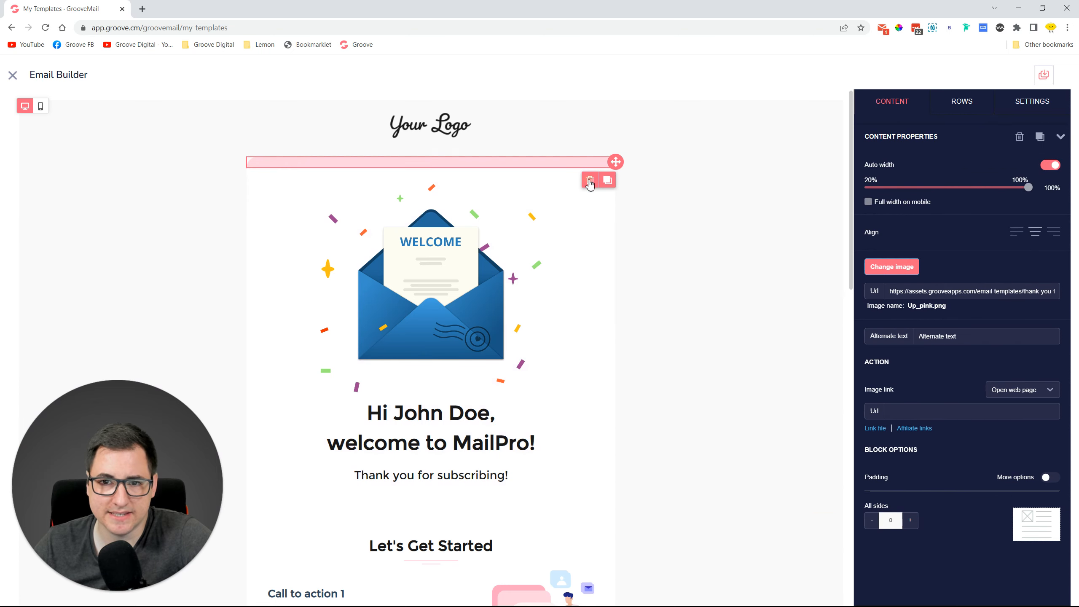
left_click(590, 180)
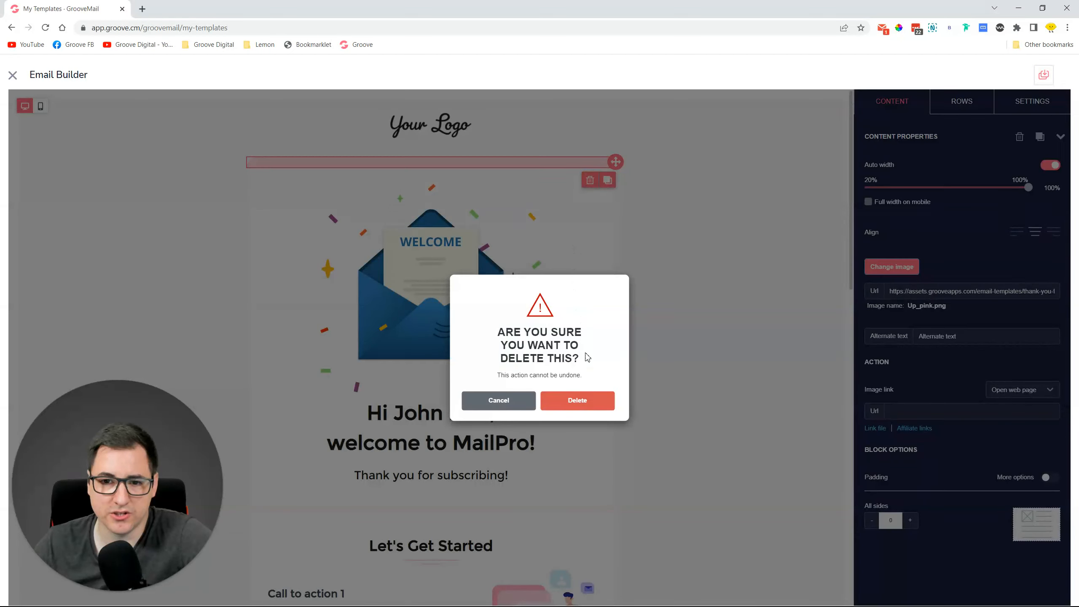
left_click(589, 401)
left_click(222, 171)
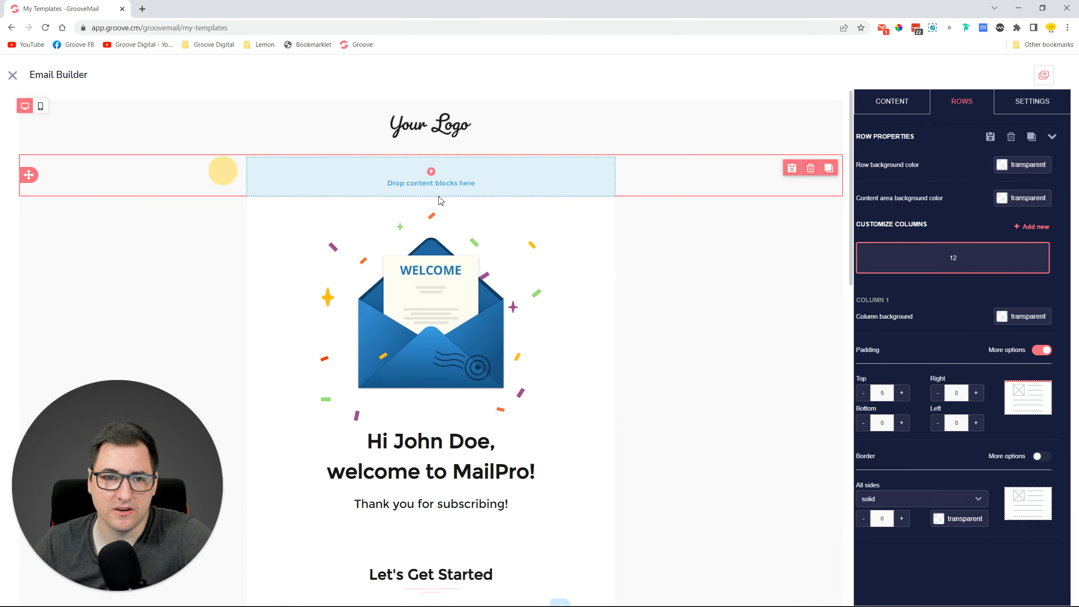
left_click(811, 168)
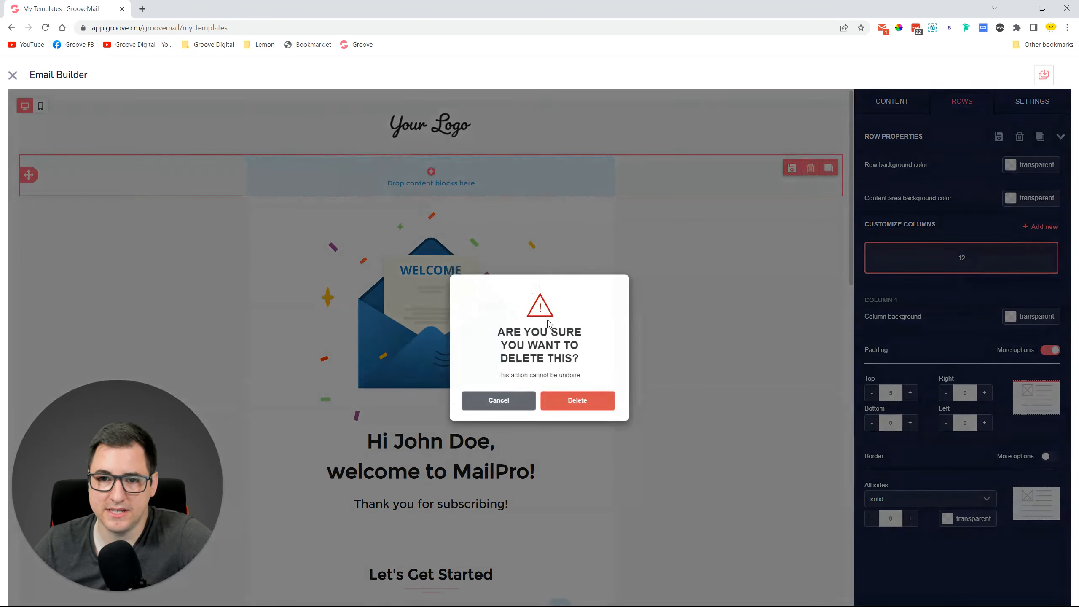
left_click(560, 399)
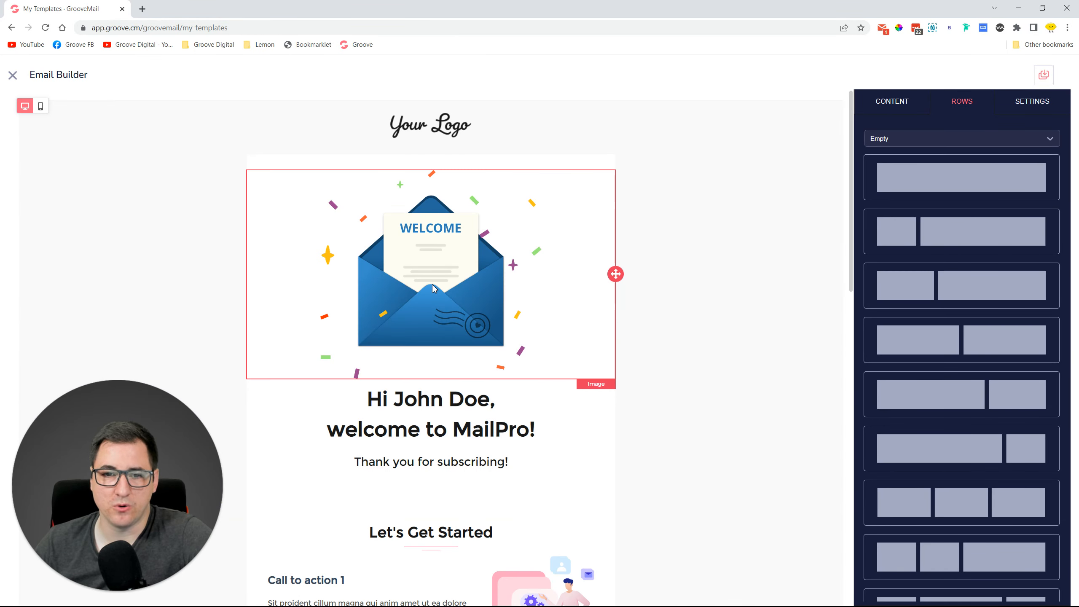
scroll(431, 267, "down", 3)
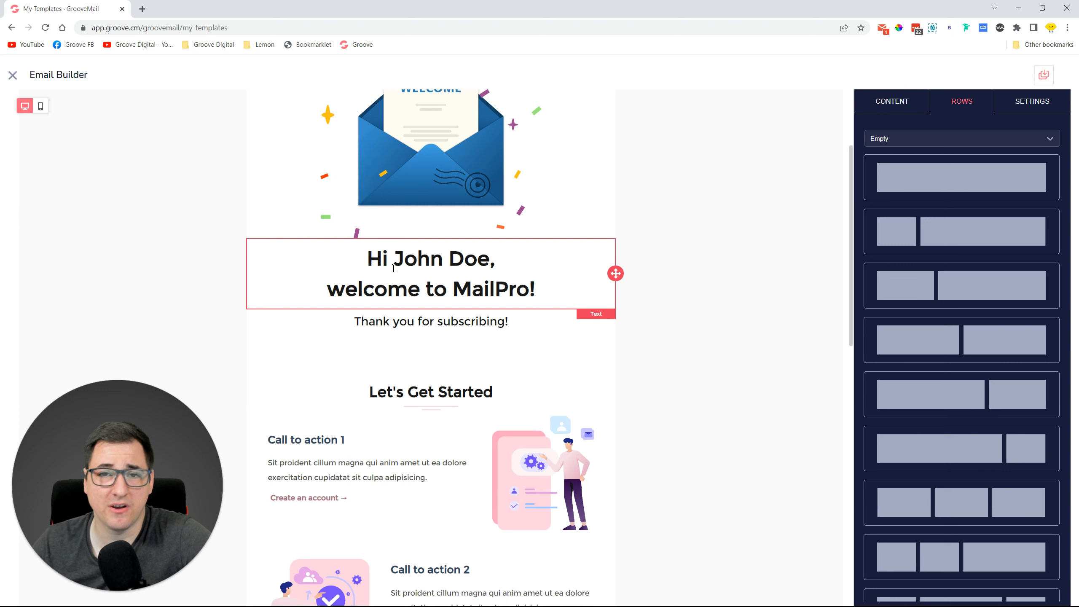
Replace the heading's sample name with {first_name} {last_name} merge tags.
left_click_drag(394, 267, 488, 261)
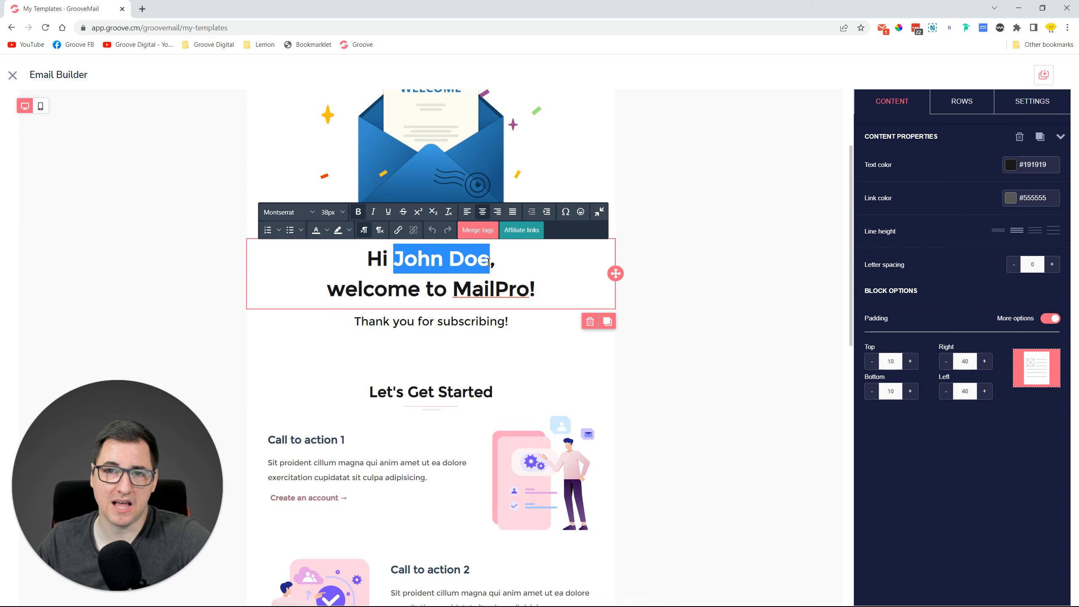
key("BackSpace")
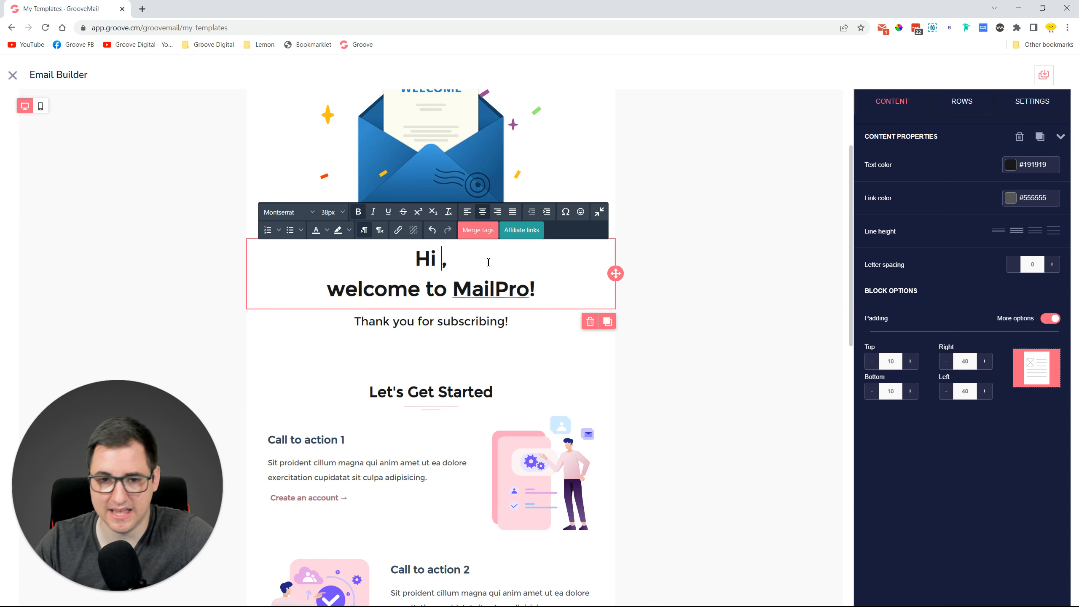
left_click(473, 234)
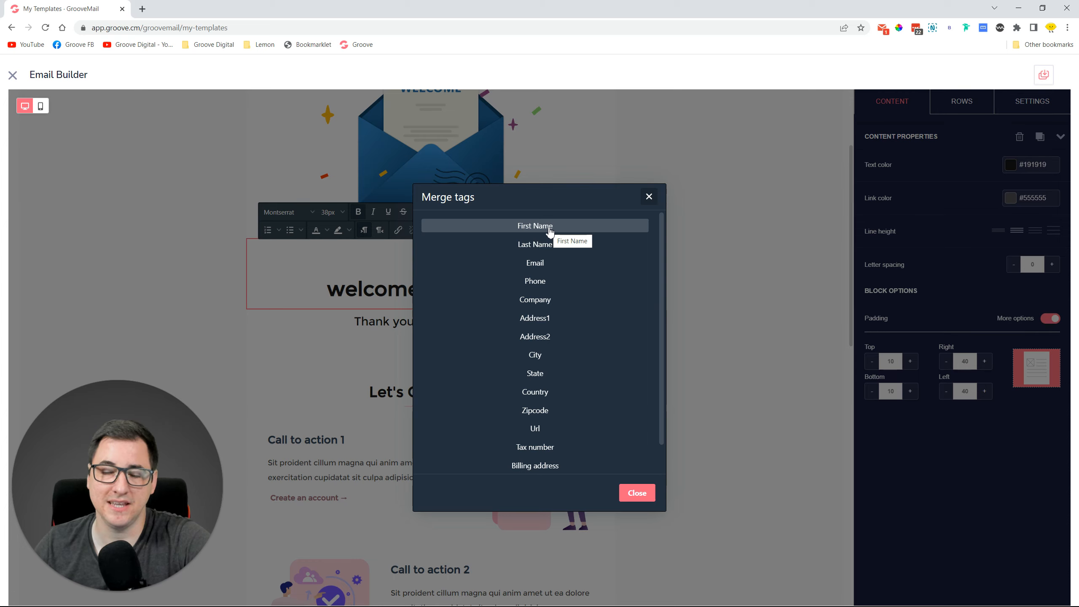
left_click(535, 226)
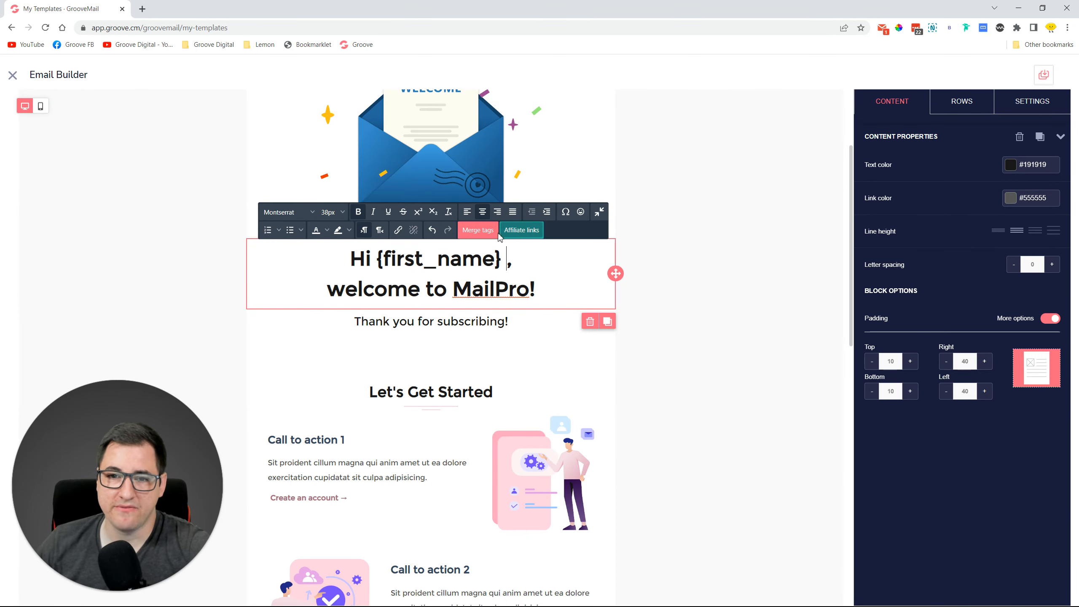
left_click(478, 231)
left_click(535, 243)
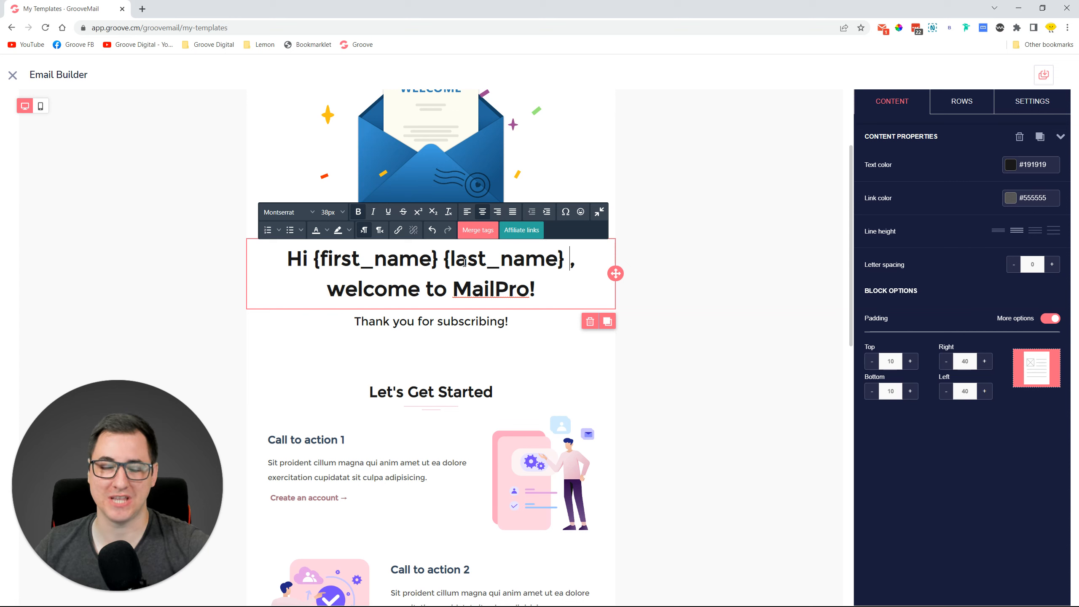
scroll(476, 340, "down", 5)
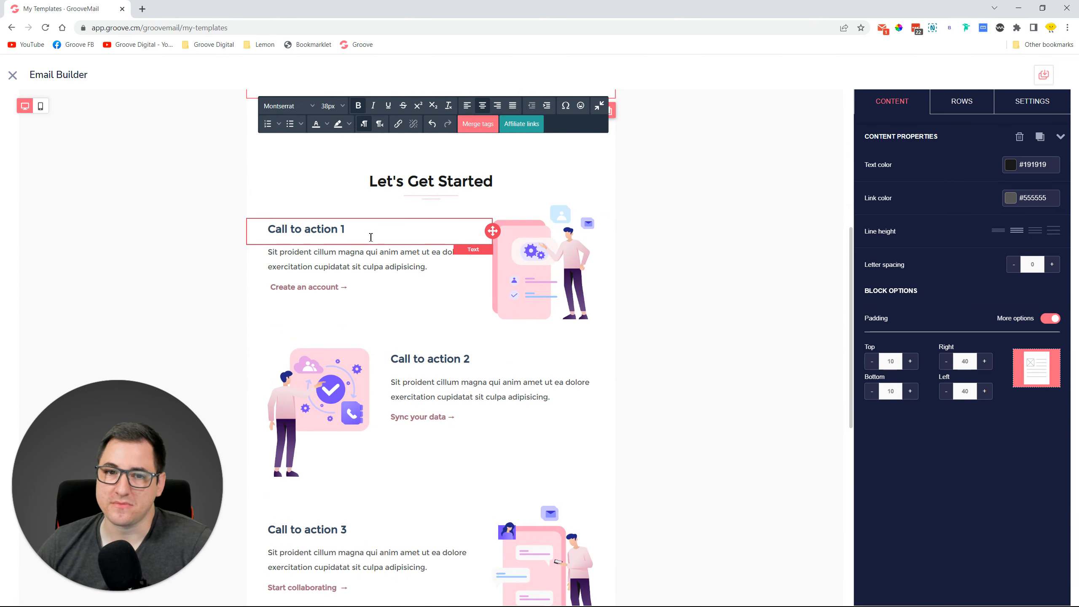
left_click(371, 237)
left_click(331, 258)
left_click(476, 238)
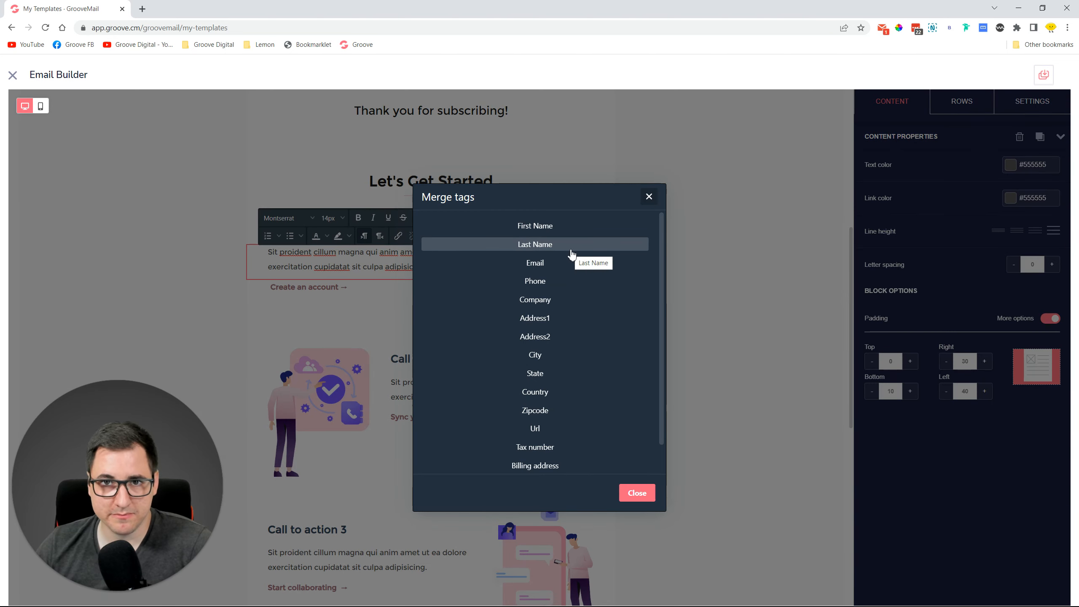
scroll(572, 272, "down", 1)
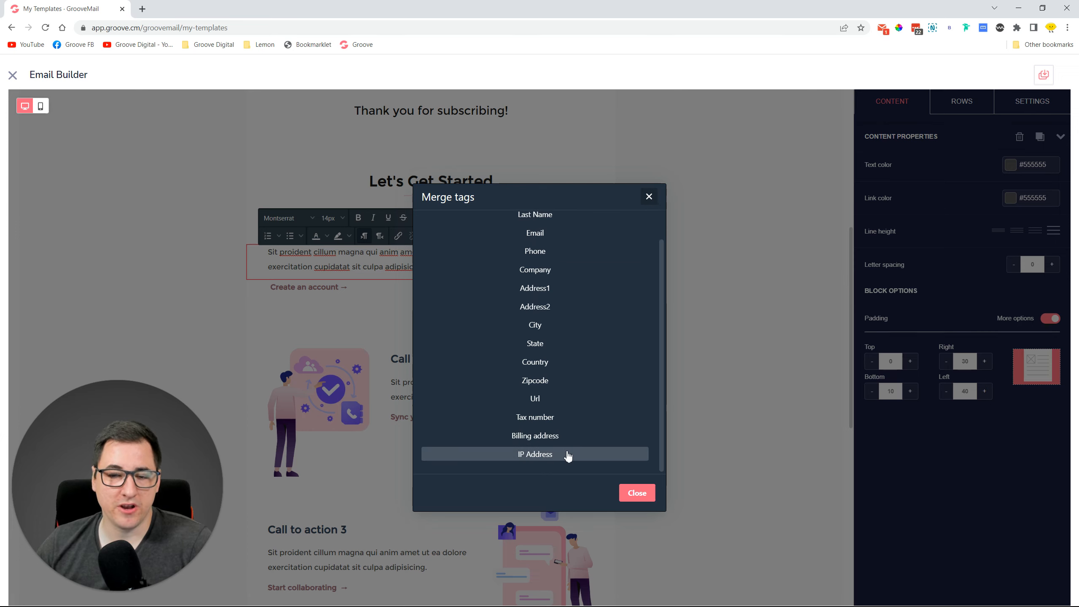
scroll(584, 389, "up", 1)
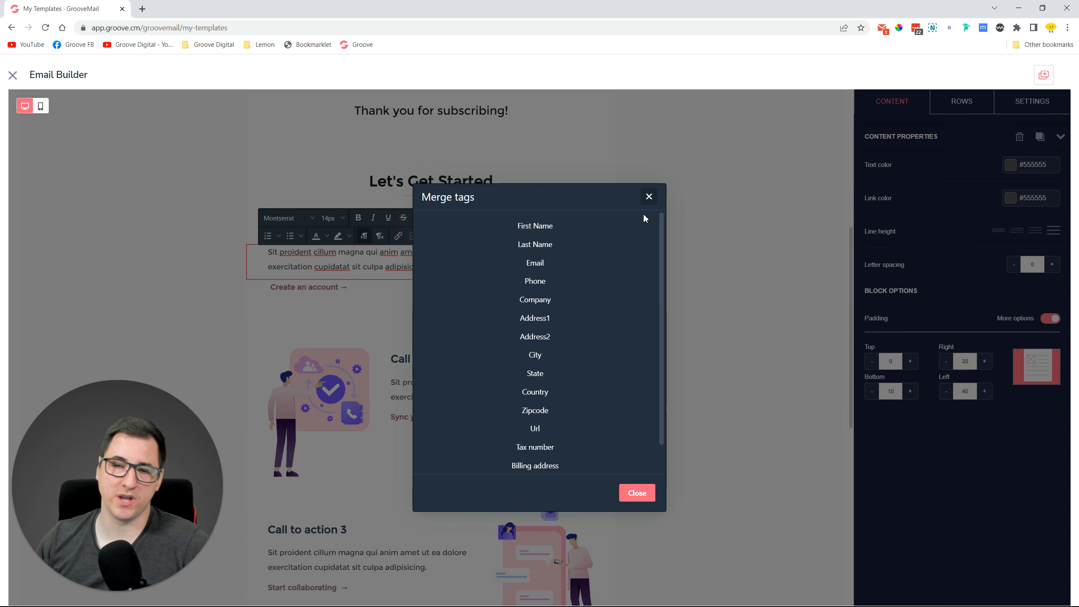
left_click(649, 197)
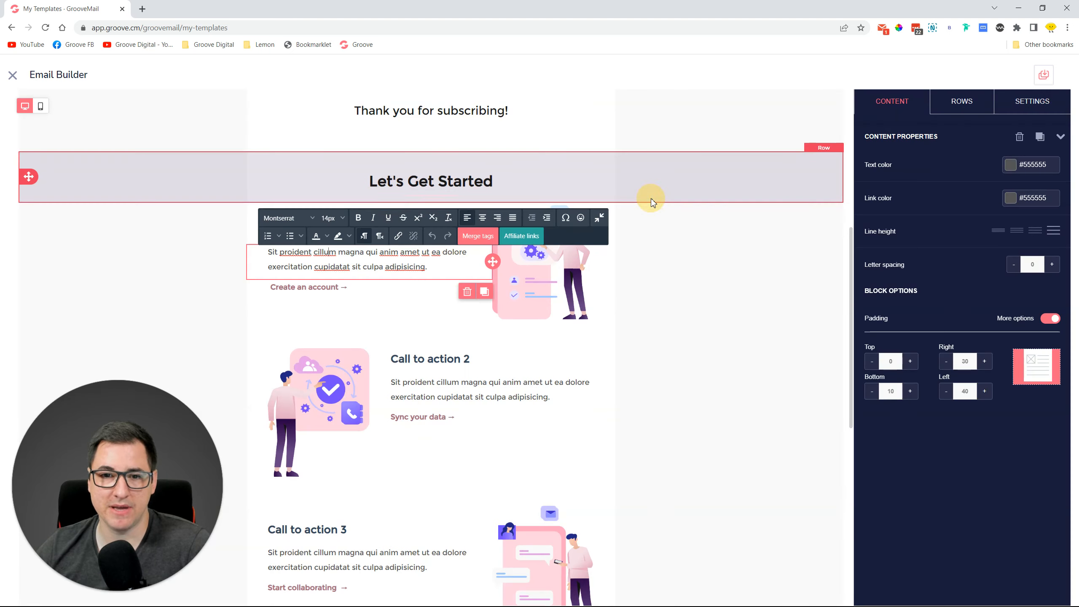
Insert the Groove.cm promo's Groove.Cm affiliate link, putting its URL on its own line.
left_click(521, 237)
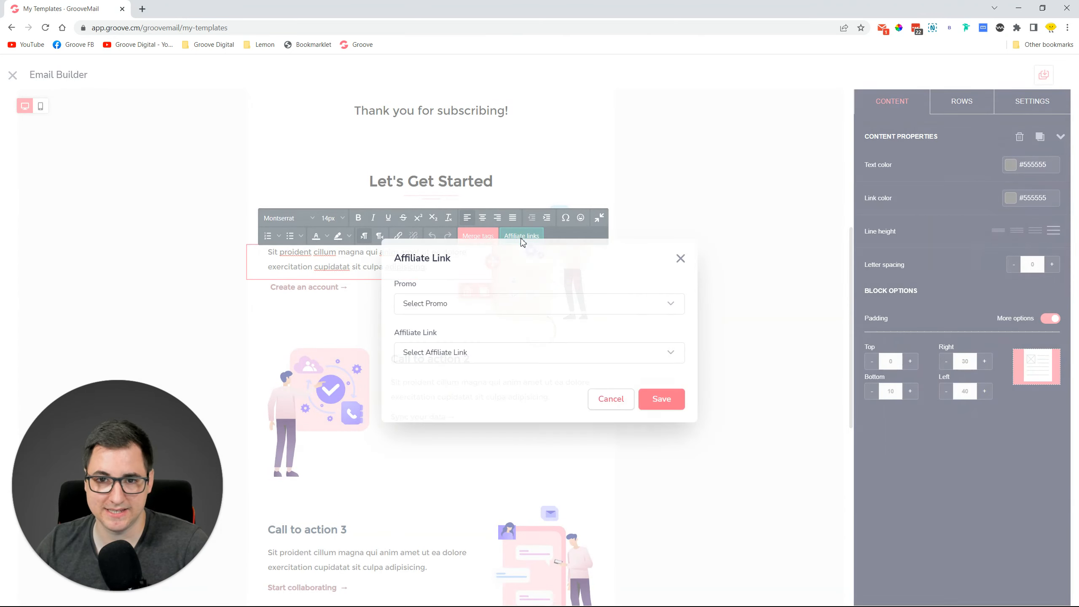
left_click(482, 307)
scroll(499, 355, "down", 5)
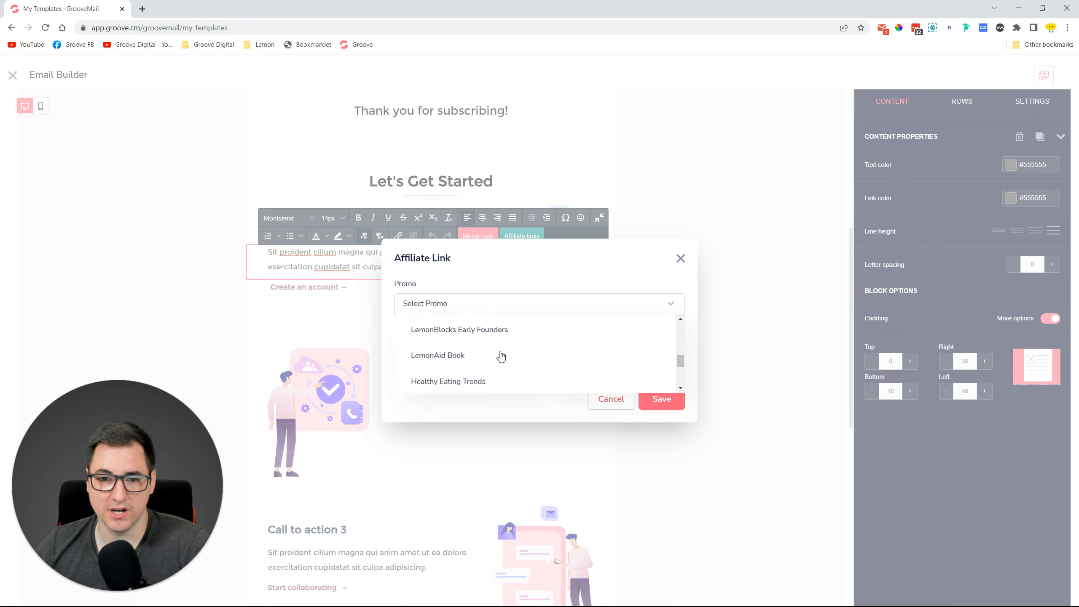
scroll(499, 356, "up", 5)
left_click(445, 339)
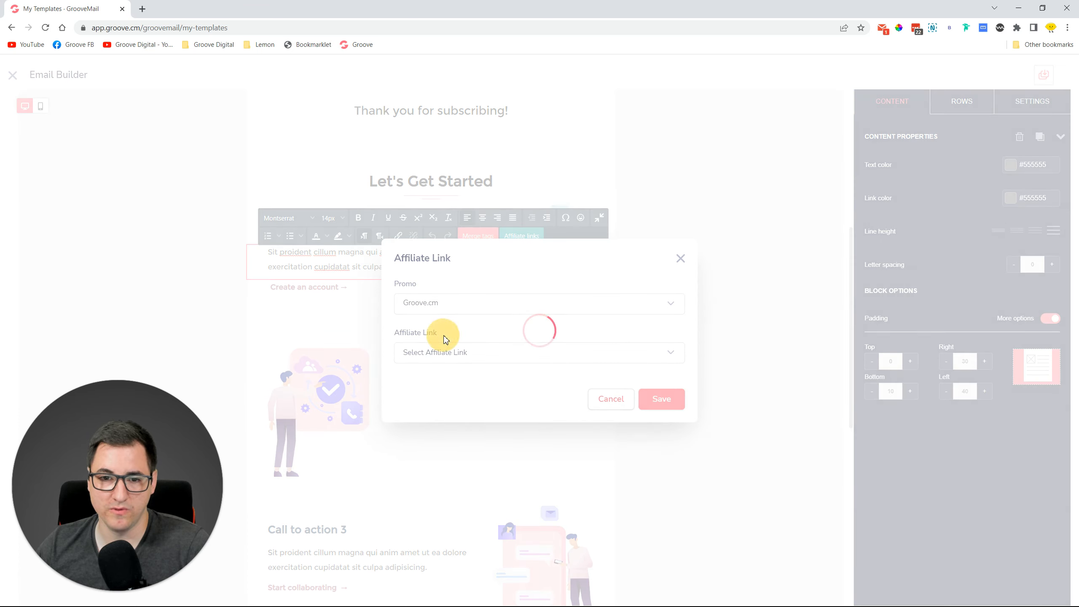
left_click(484, 356)
left_click(455, 293)
left_click(662, 406)
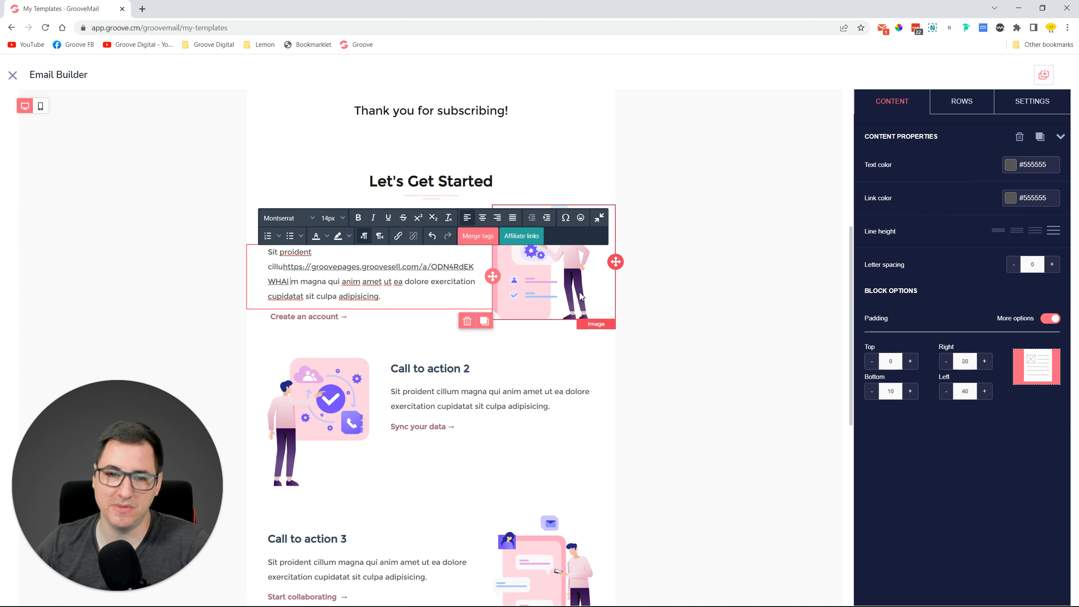
left_click(287, 268)
key("Return")
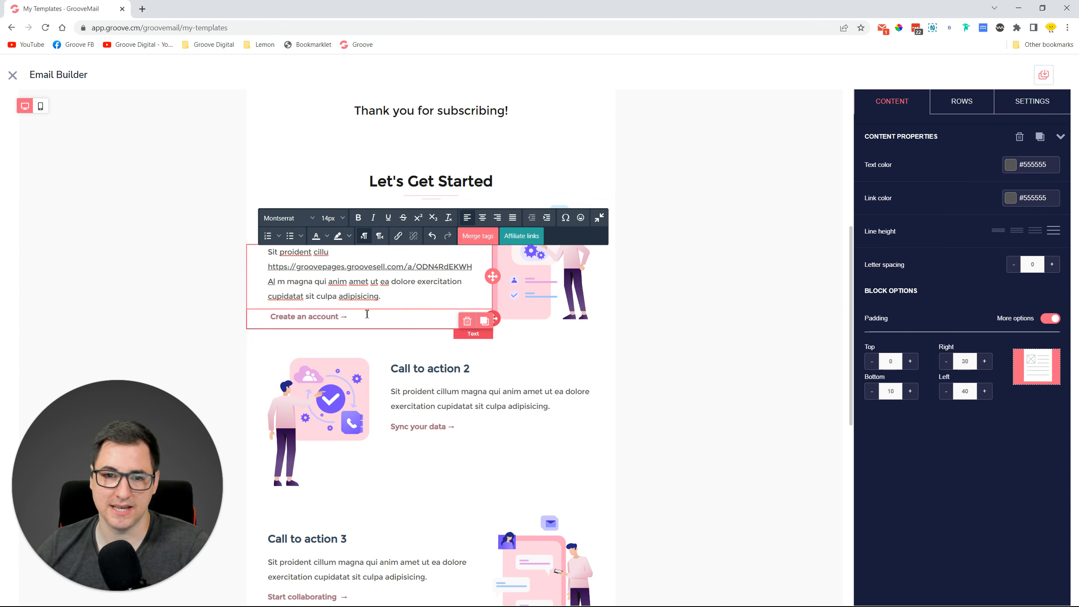
Look through the font list and emoji picker on Call to action 2 without changing anything.
left_click(576, 392)
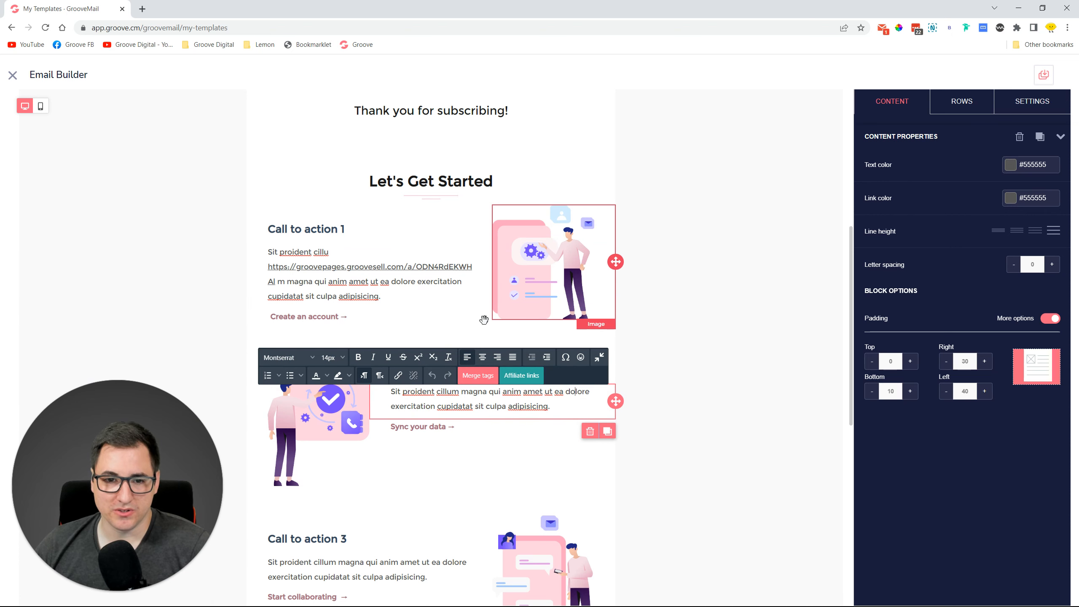
left_click(312, 361)
left_click(313, 360)
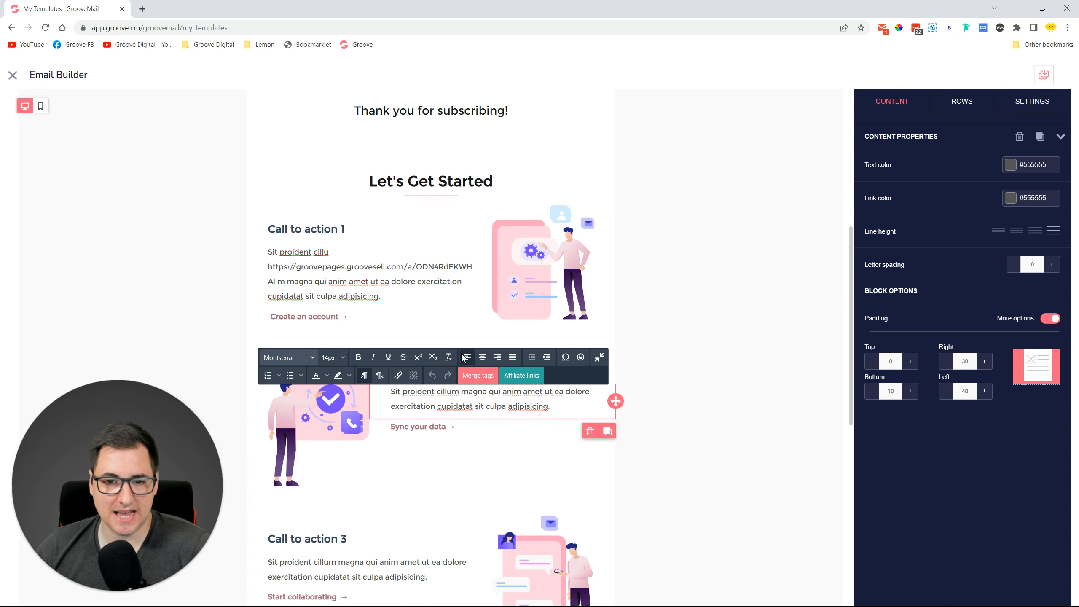
left_click(581, 357)
left_click(561, 274)
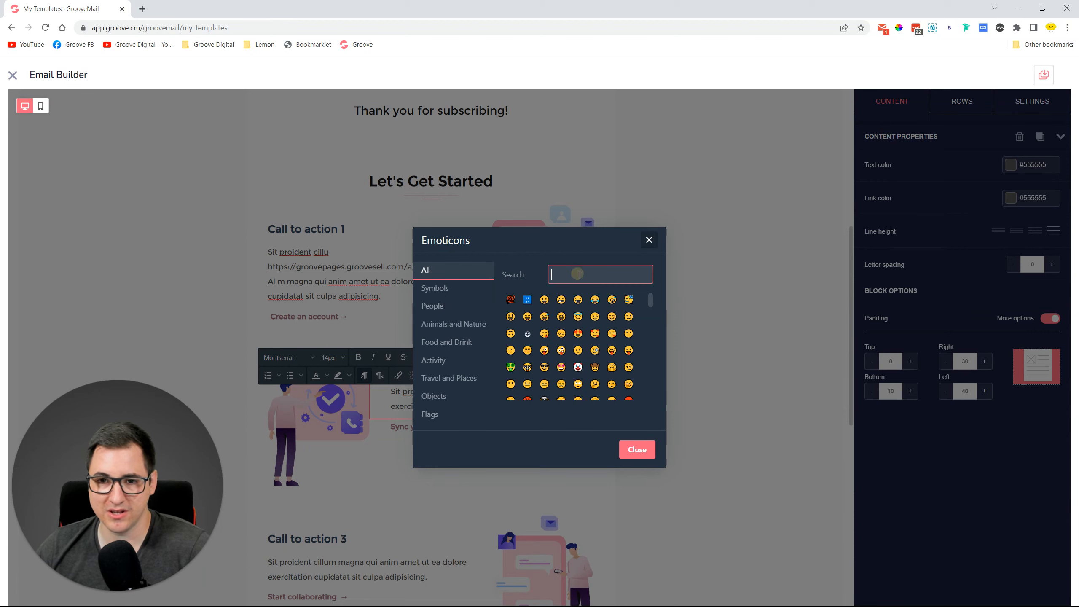
scroll(612, 322, "down", 3)
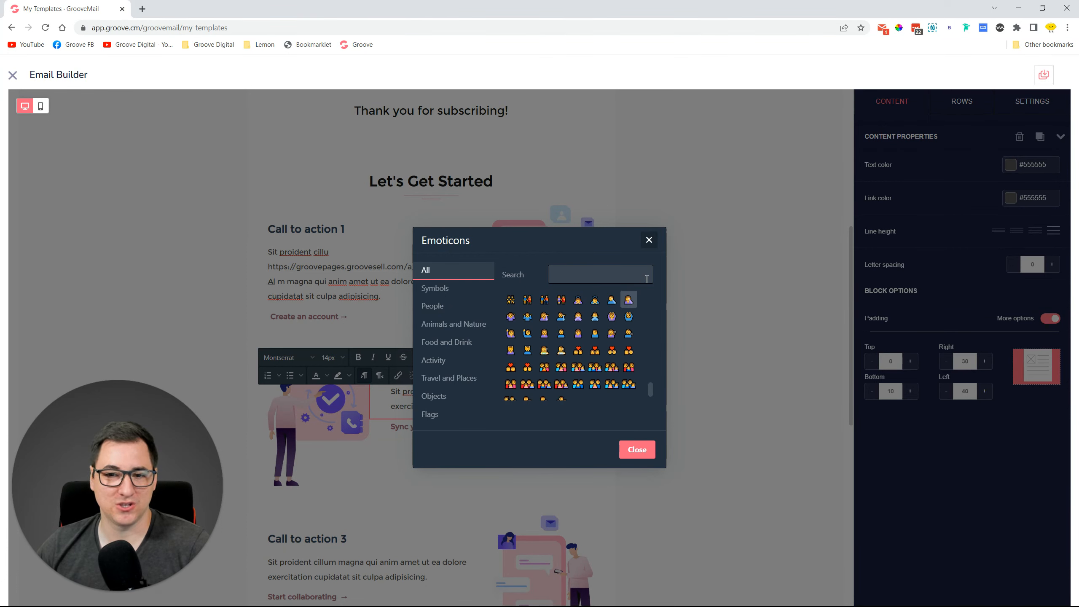
left_click(650, 240)
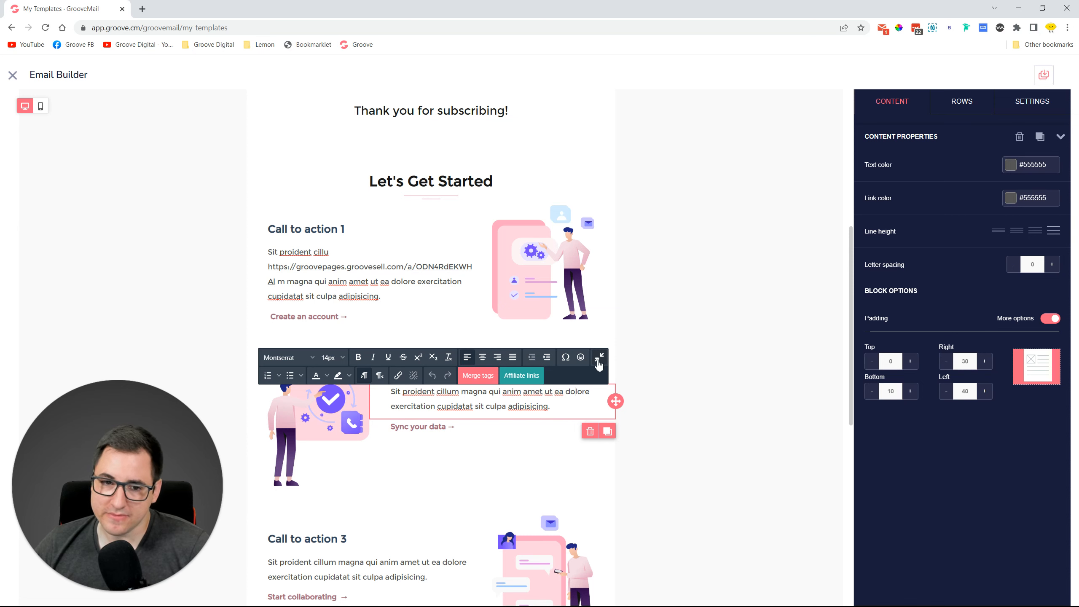
Select the Call to action 3 illustration and switch to the mobile preview.
scroll(731, 336, "down", 3)
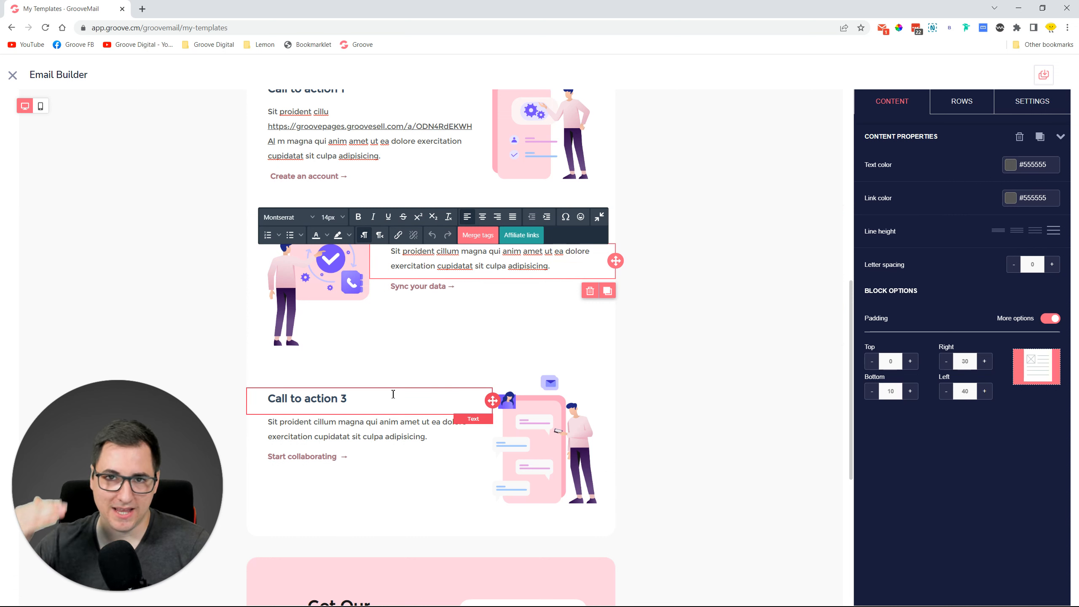
scroll(427, 304, "down", 3)
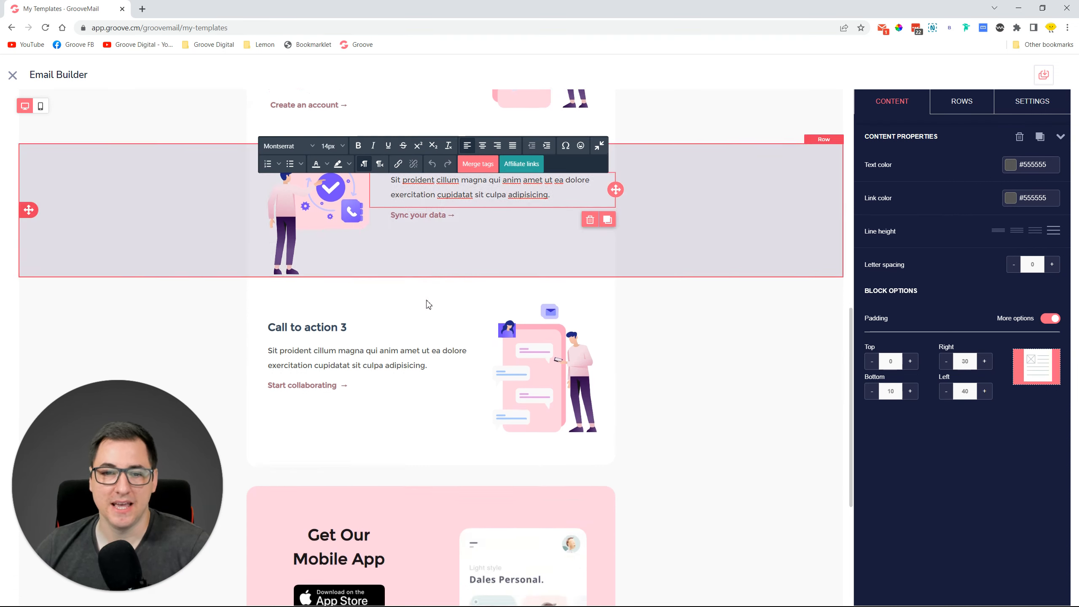
left_click(400, 255)
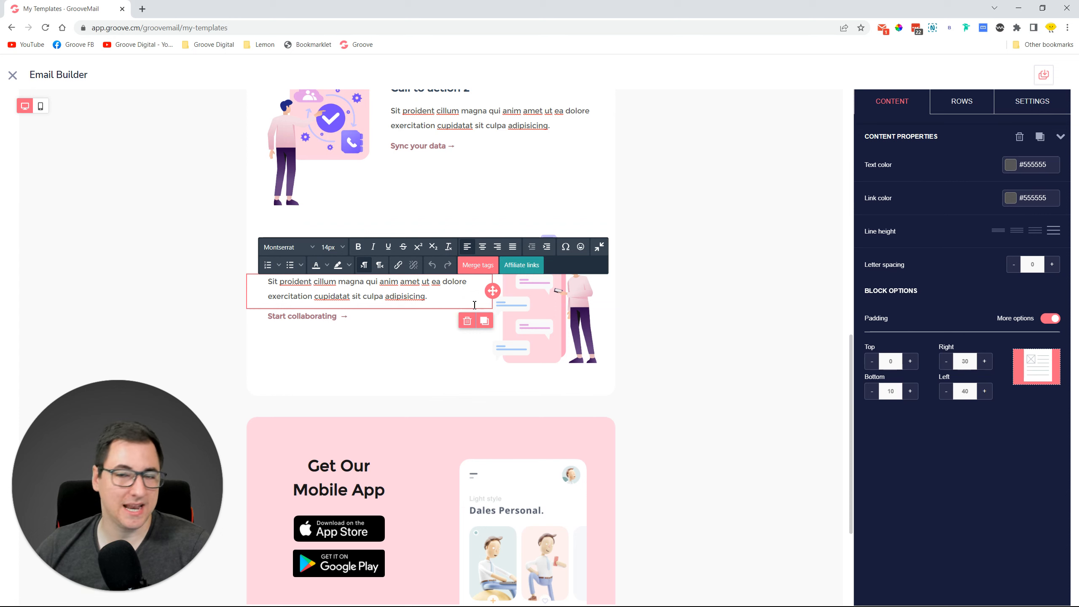
left_click(548, 327)
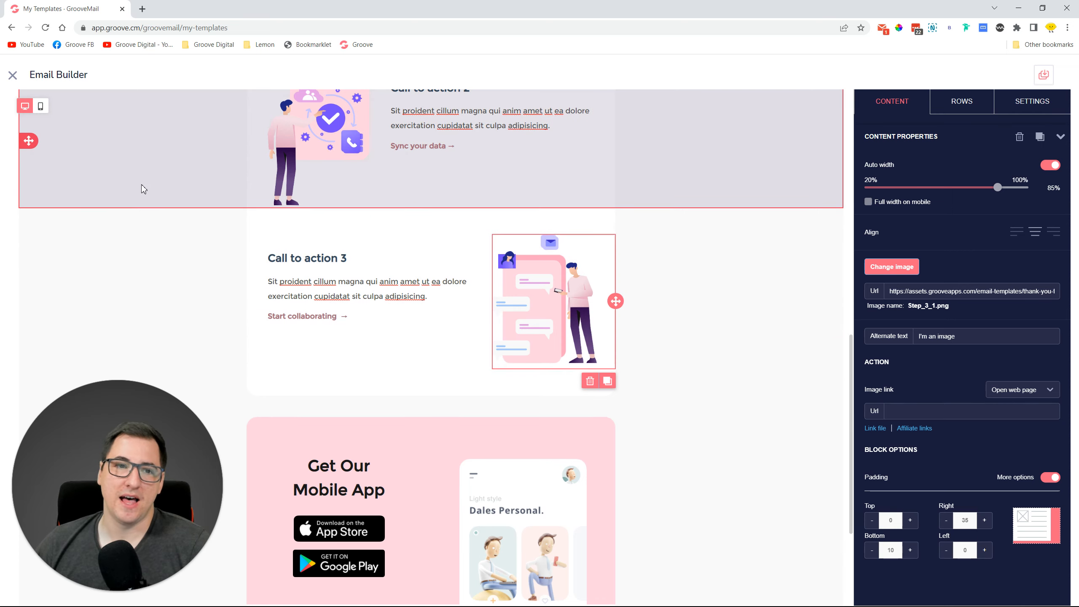
left_click(40, 107)
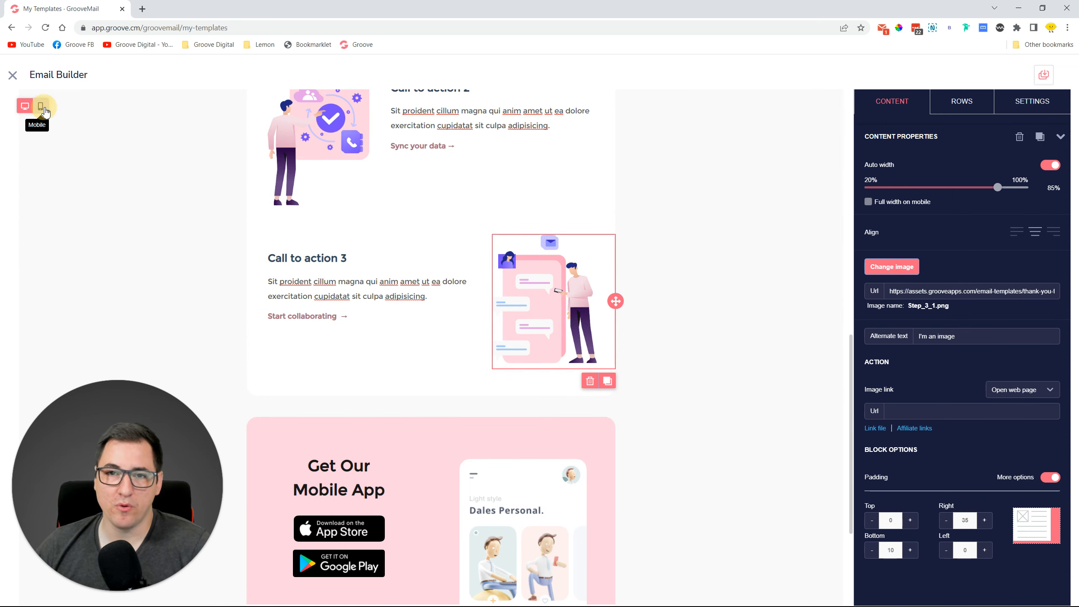
Select the whole welcome heading and reduce its font size from 38px to 30px.
scroll(477, 332, "up", 10)
scroll(485, 333, "up", 3)
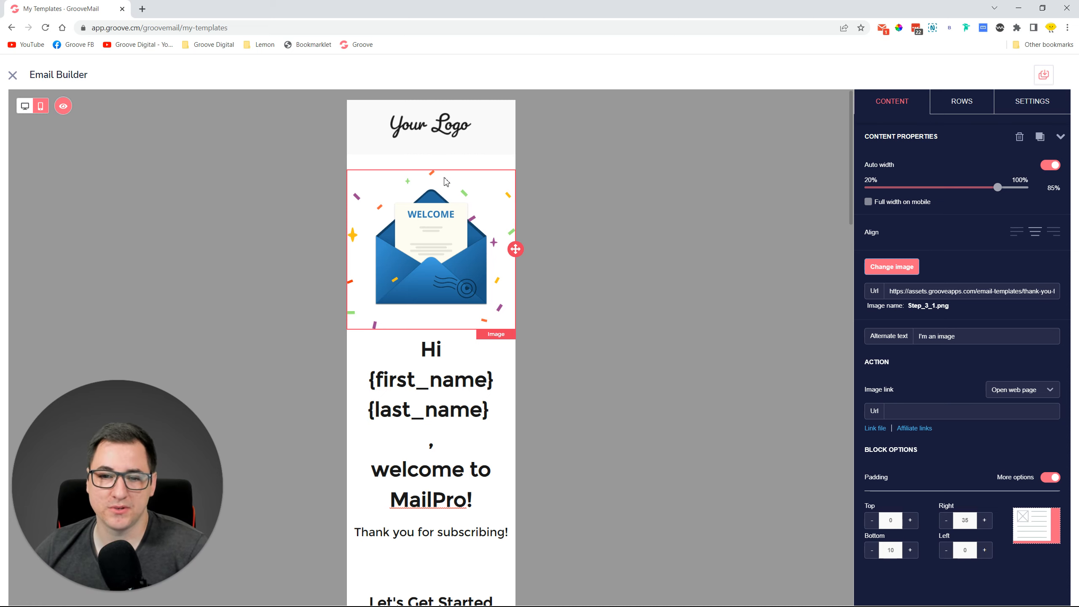
scroll(445, 181, "down", 2)
left_click(464, 285)
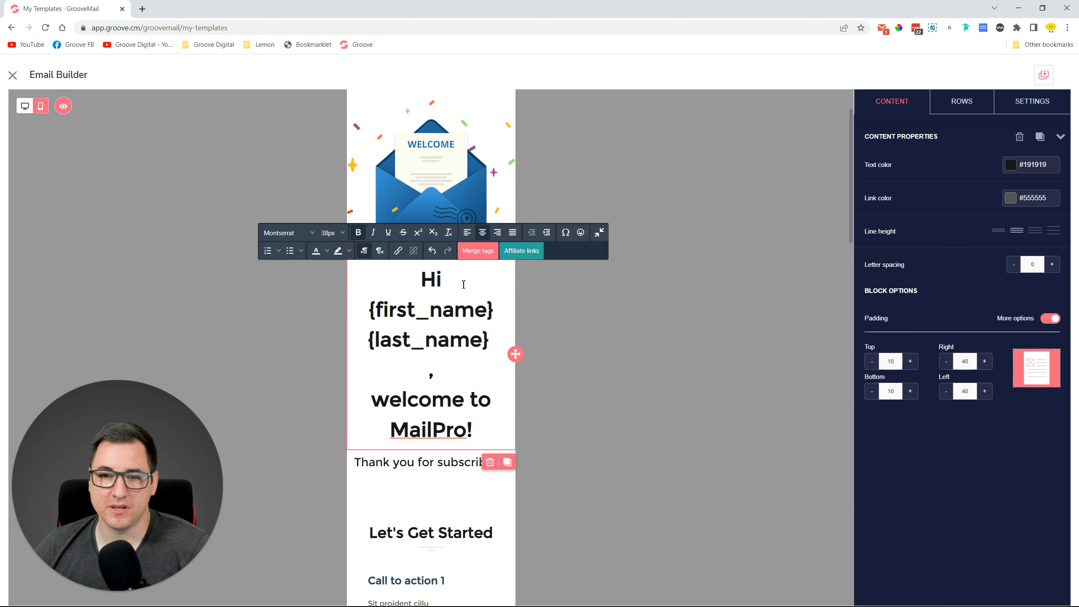
left_click(334, 233)
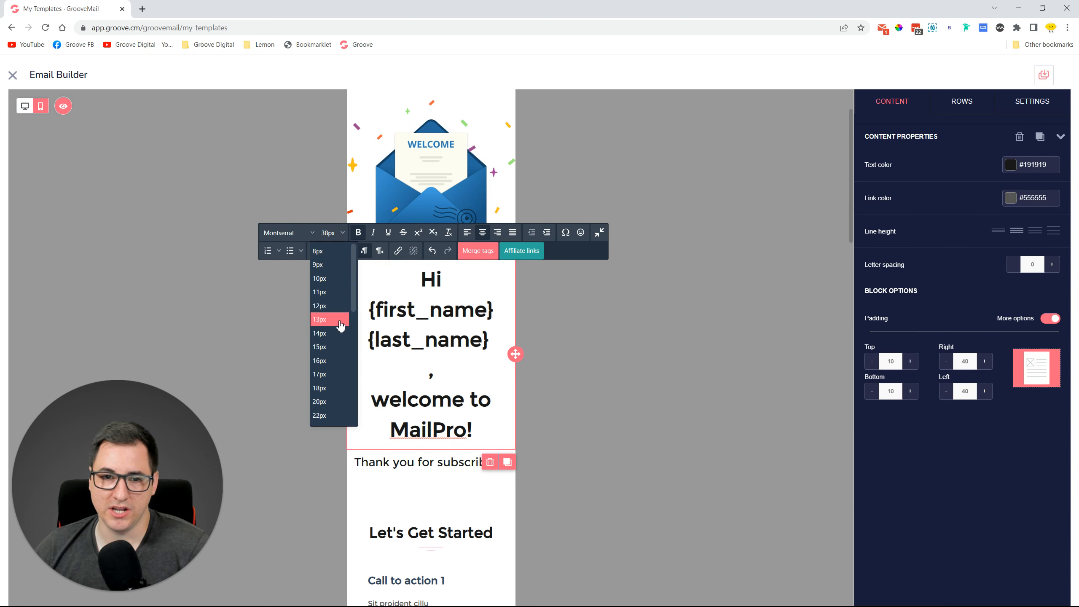
scroll(336, 404, "down", 3)
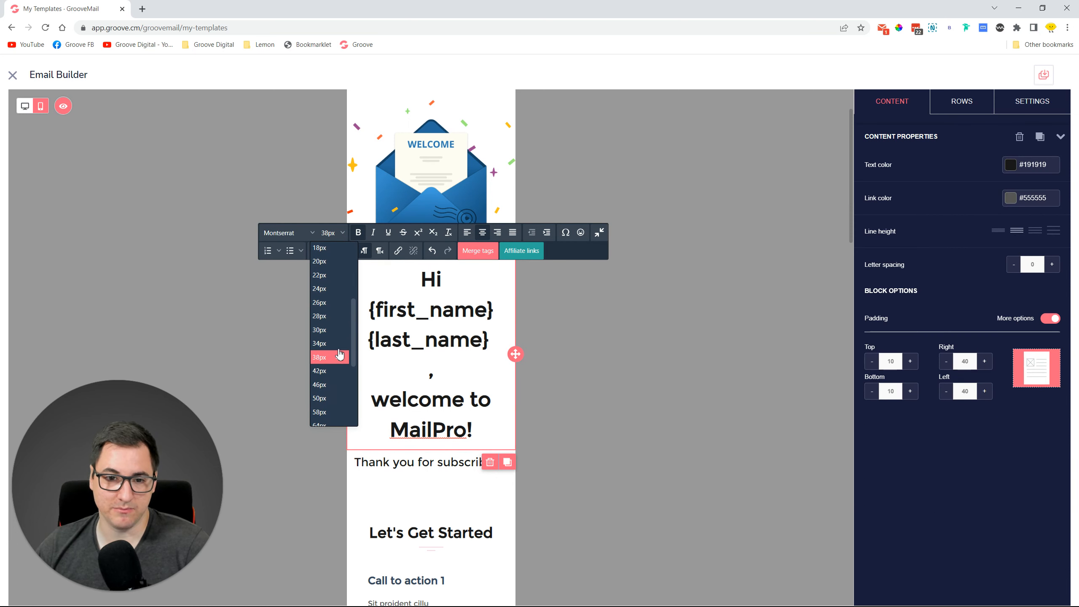
left_click(339, 356)
left_click_drag(423, 272, 542, 442)
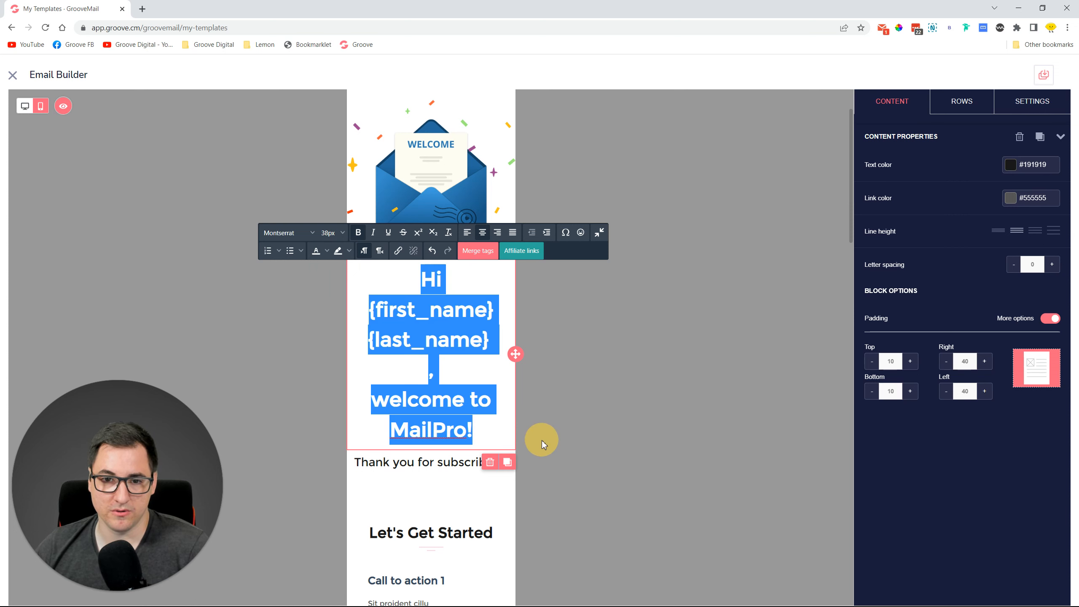
left_click(334, 233)
scroll(348, 417, "down", 2)
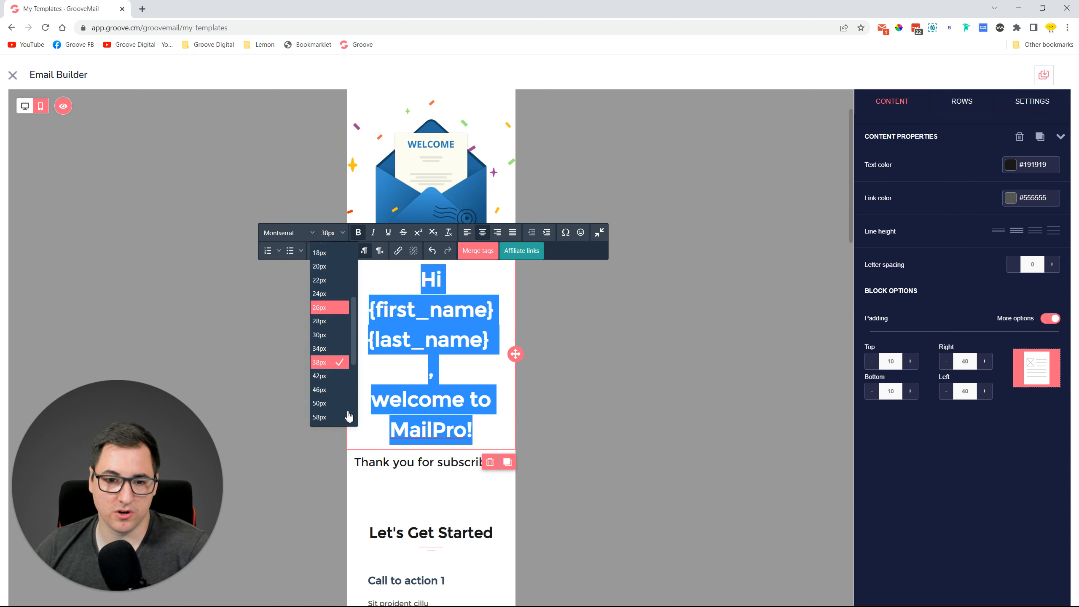
left_click(333, 353)
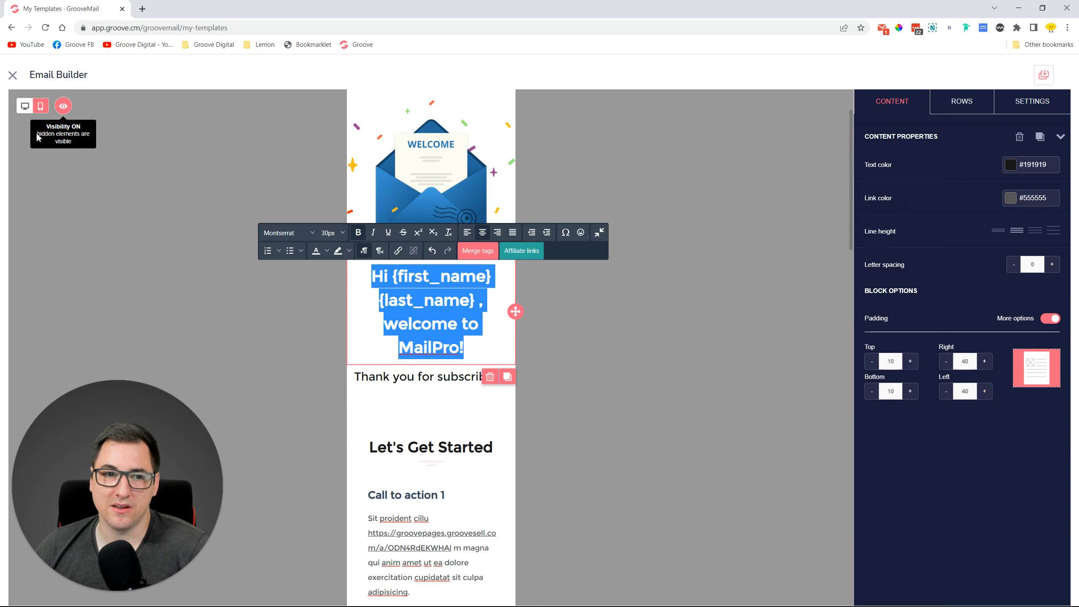
Toggle between desktop and mobile previews, ending on Desktop.
left_click(24, 106)
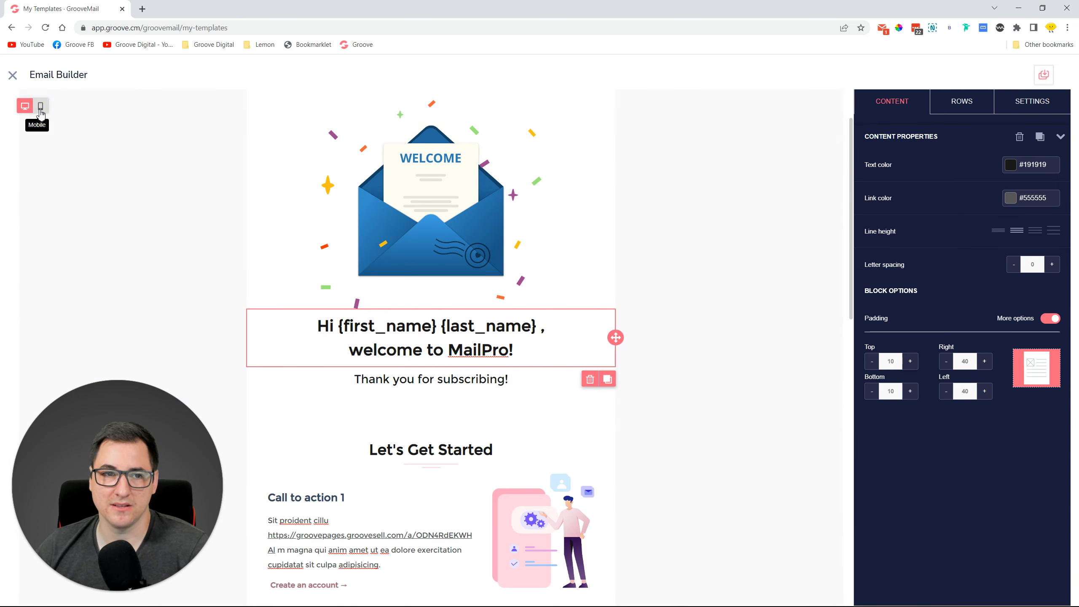
left_click(41, 106)
left_click(24, 107)
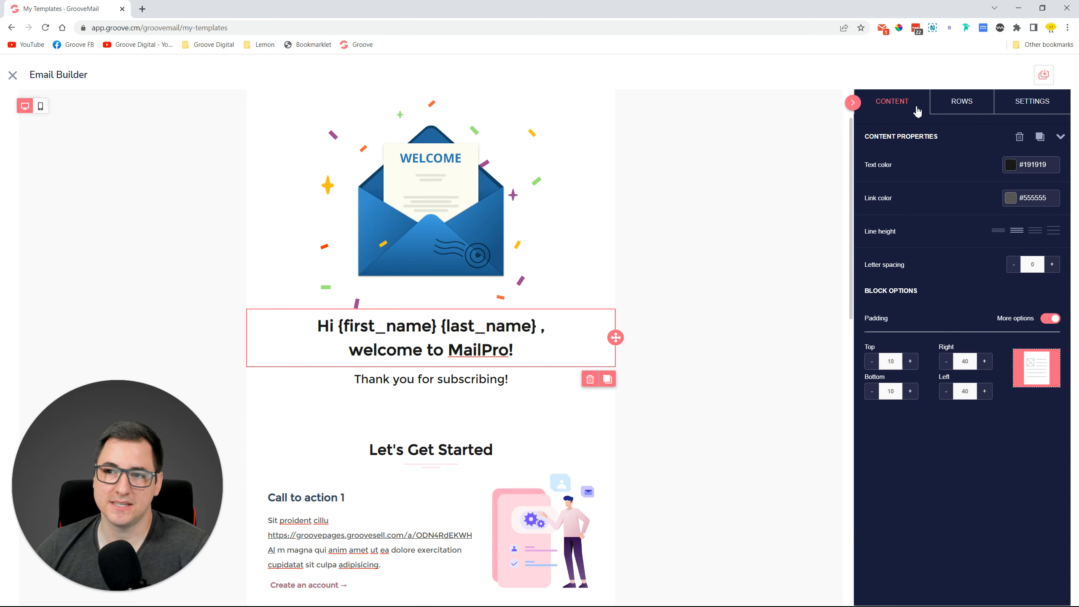
Drag a Button block below the welcome heading and review its properties.
left_click(914, 111)
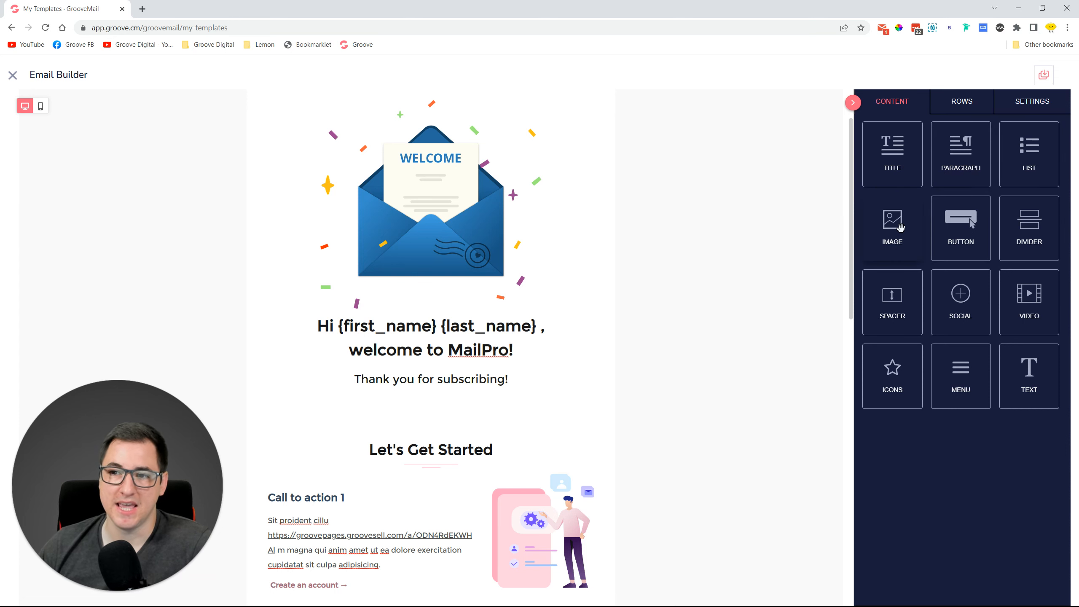
left_click_drag(969, 227, 535, 381)
left_click(433, 385)
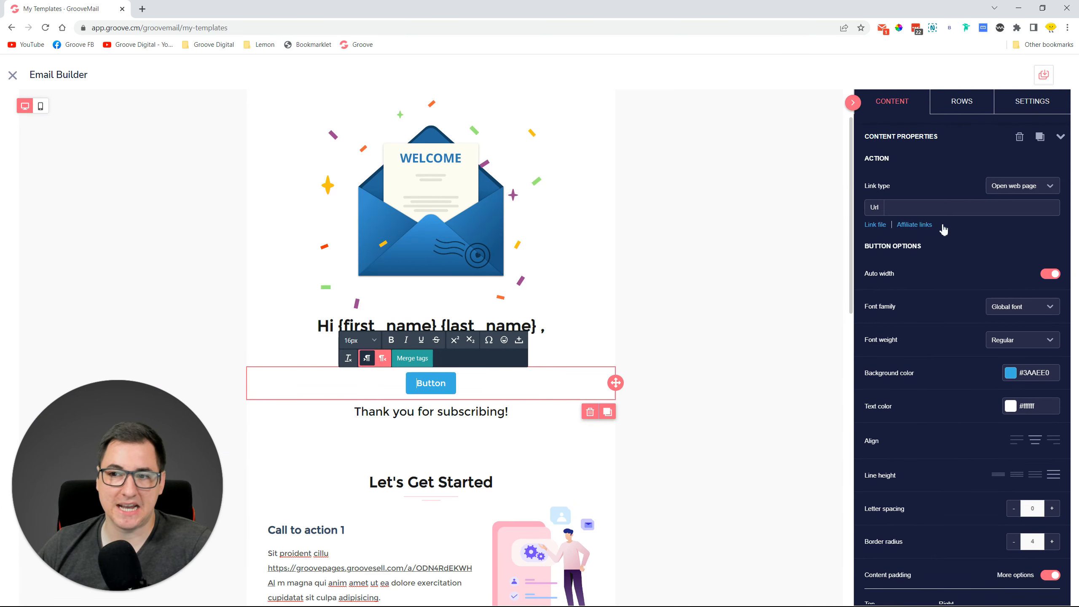
scroll(954, 295, "down", 5)
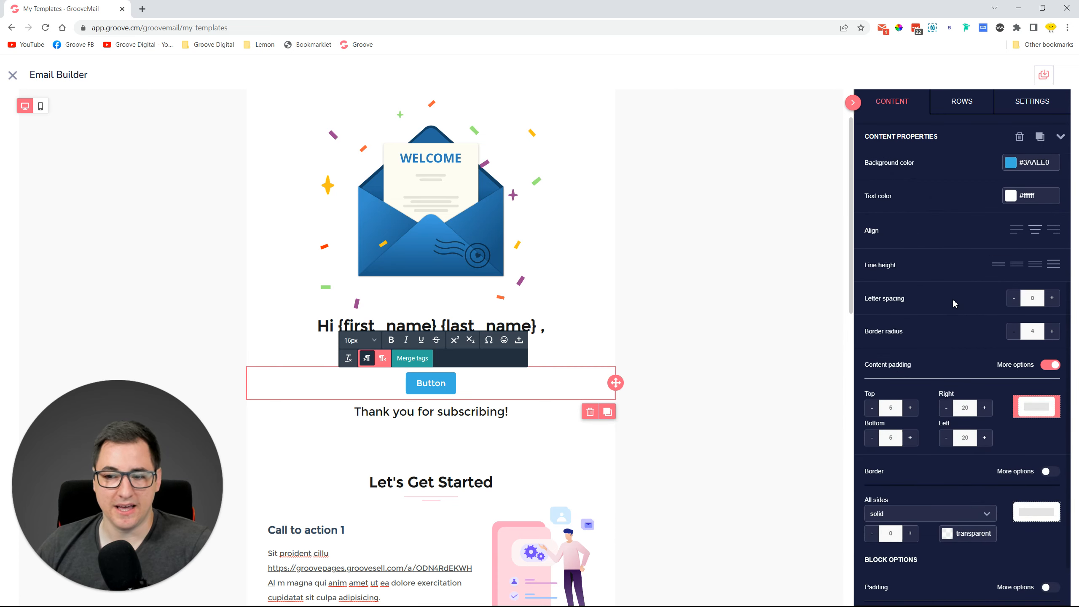
scroll(954, 304, "down", 1)
scroll(962, 532, "up", 6)
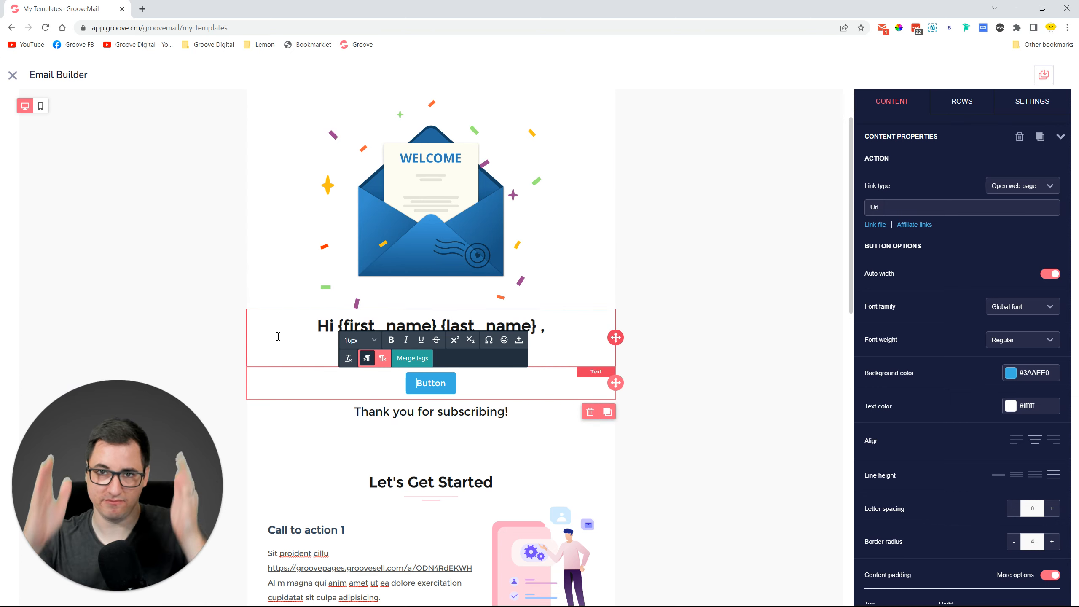
left_click(978, 109)
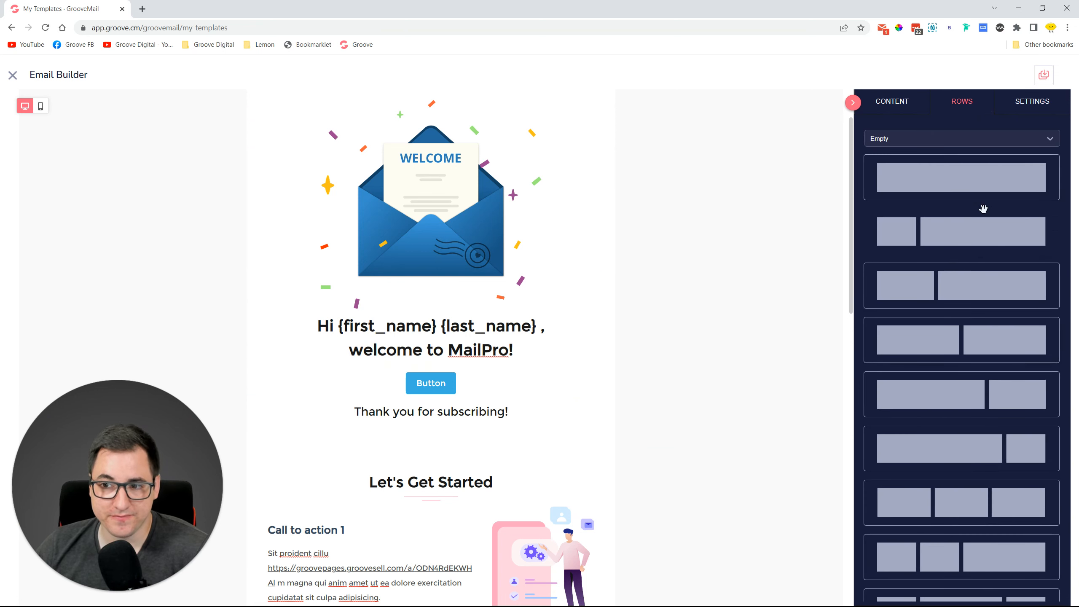
Insert an empty 3/9 two-column row above 'Let's Get Started' and view the email's general settings.
left_click_drag(960, 233, 374, 447)
scroll(405, 439, "down", 3)
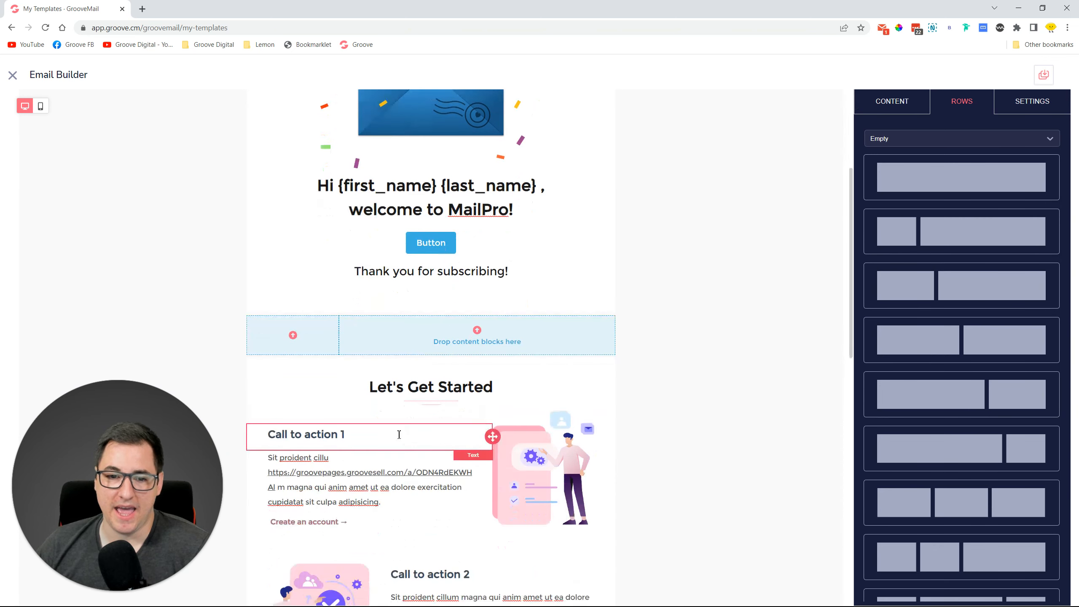
left_click(335, 345)
mouse_move(910, 257)
left_mouse_down()
mouse_move(962, 257)
mouse_move(910, 258)
left_mouse_up()
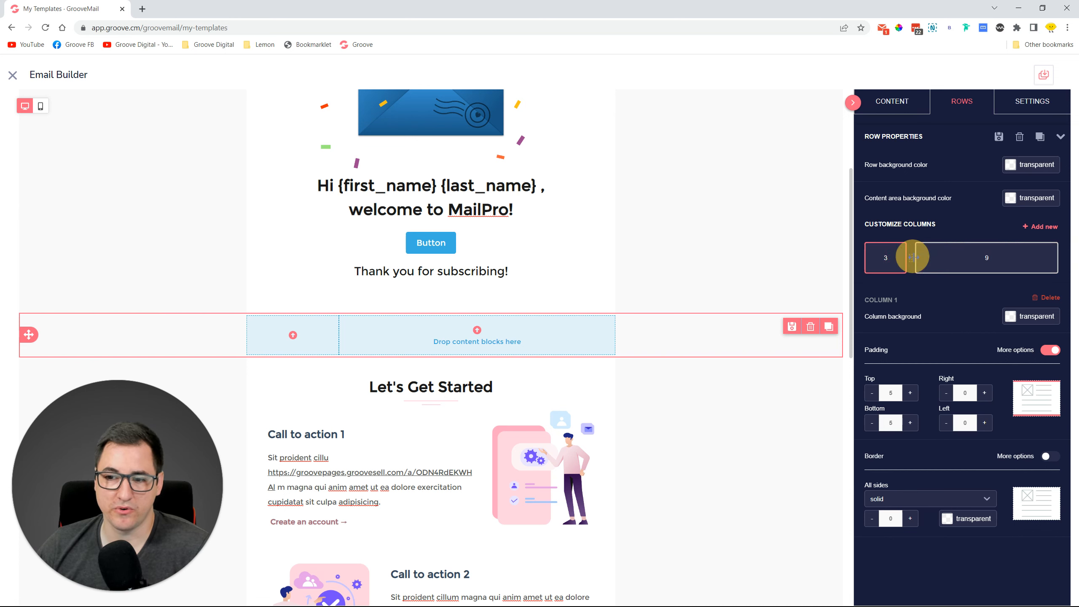
left_click(893, 106)
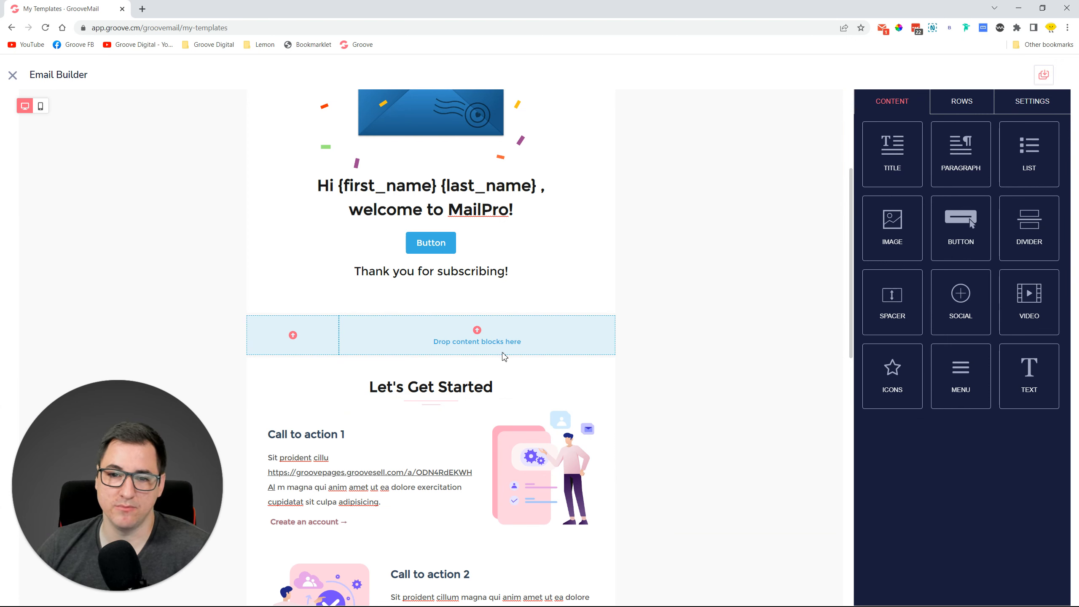
left_click(1026, 106)
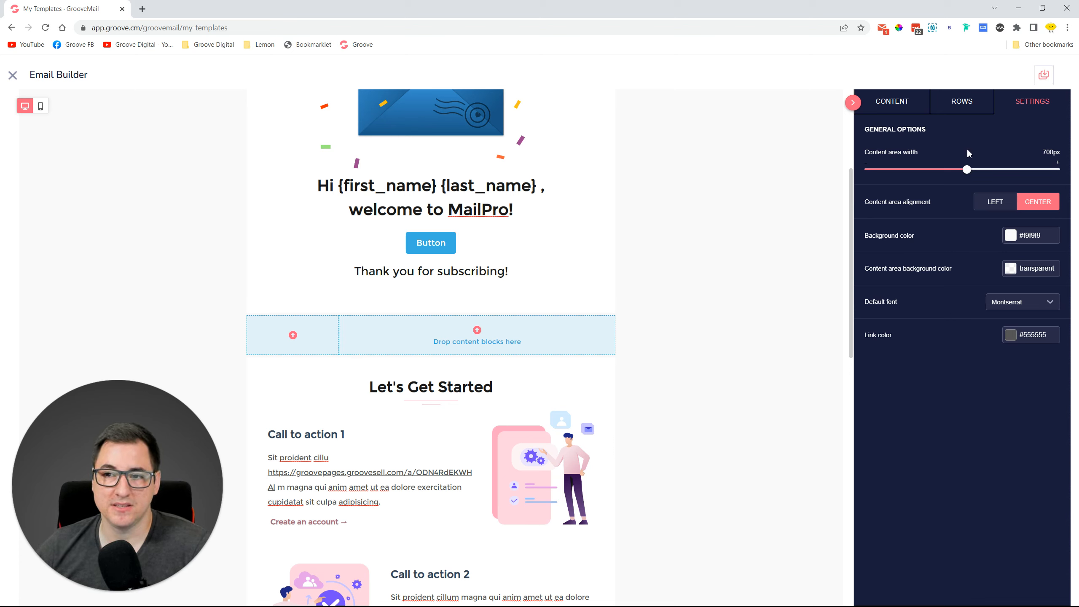
Keep the email content centred and set the link colour to blue #1614df.
left_click(1005, 208)
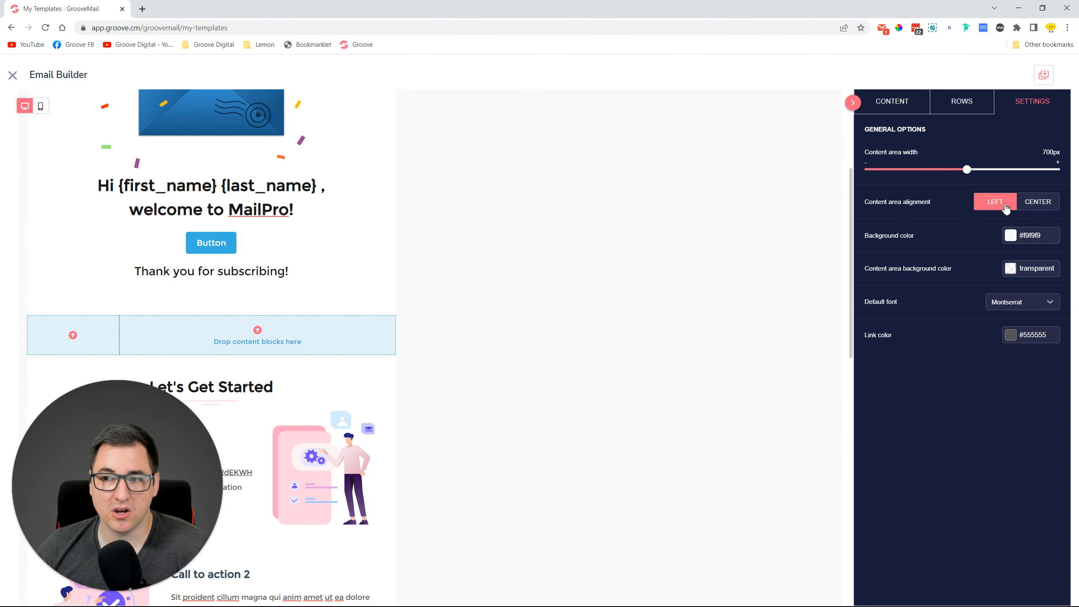
left_click(1022, 206)
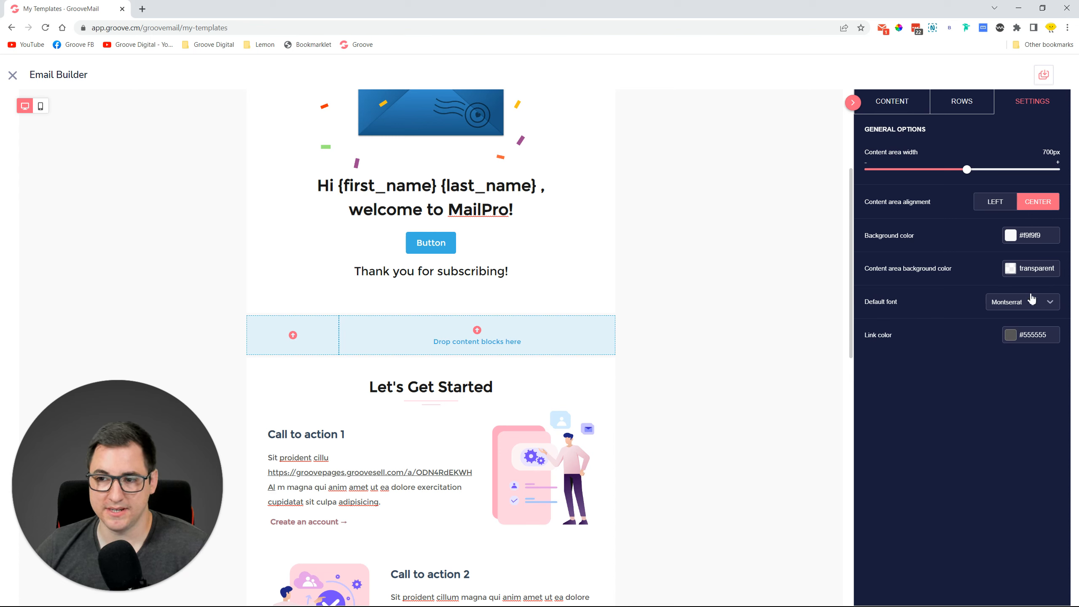
left_click(1015, 340)
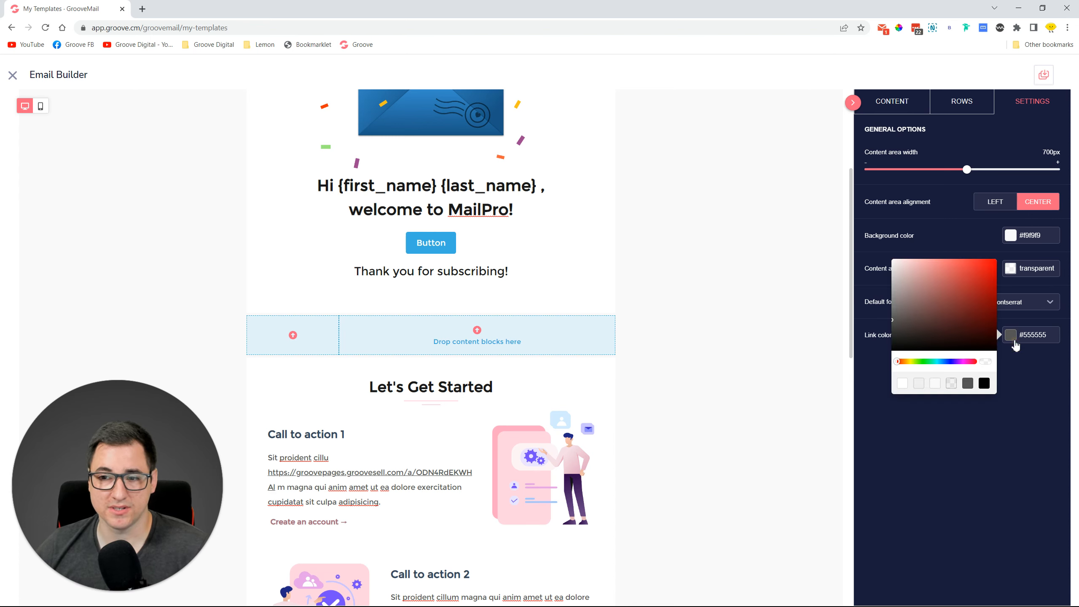
left_click(951, 362)
left_click(954, 289)
left_click(988, 269)
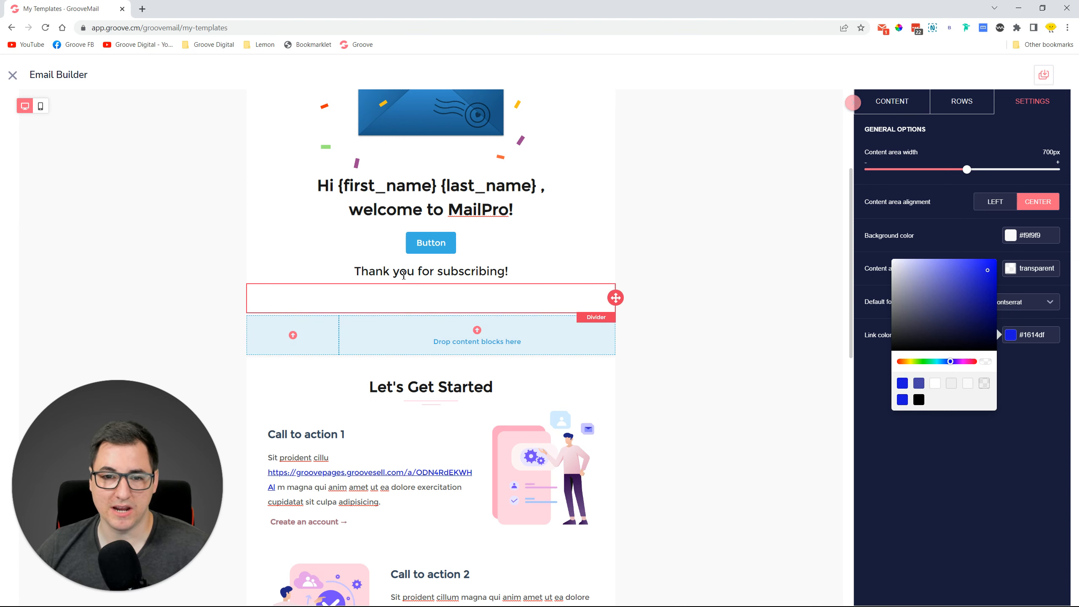
scroll(331, 355, "down", 3)
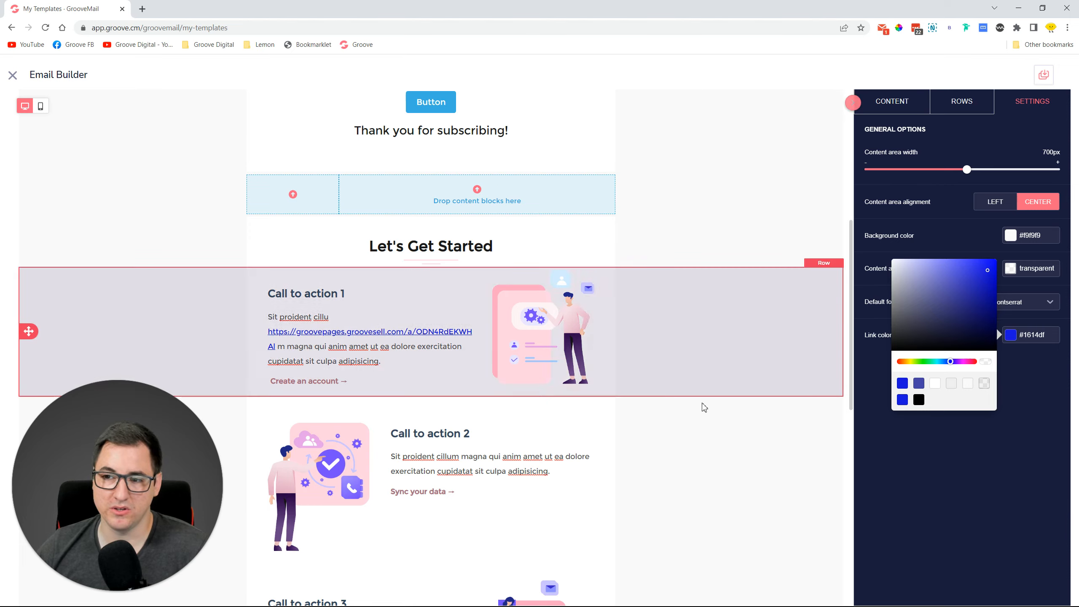
scroll(611, 395, "down", 11)
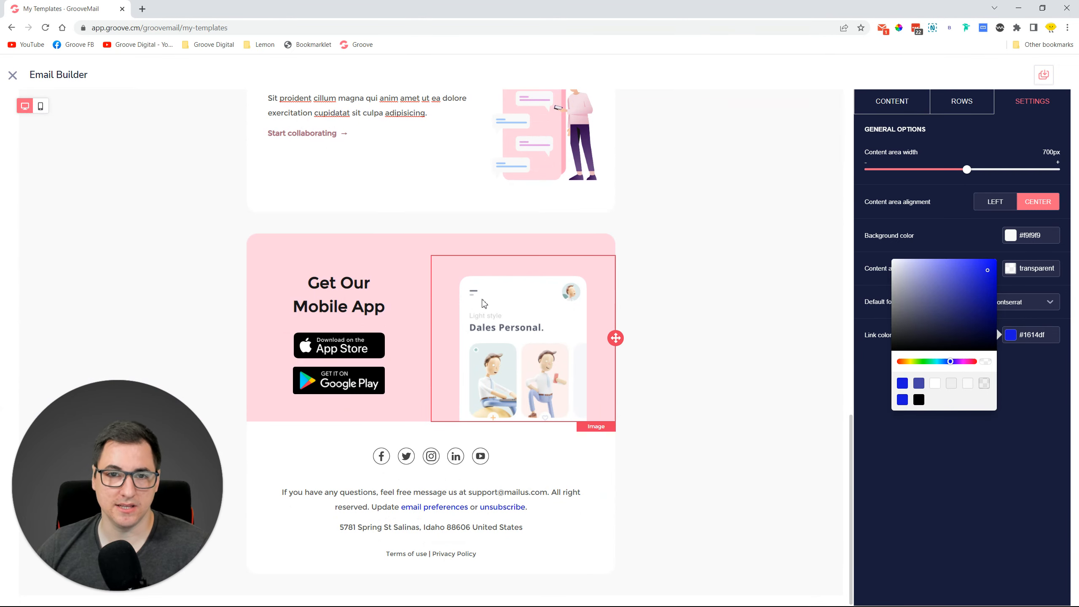
scroll(735, 357, "up", 12)
scroll(736, 357, "up", 5)
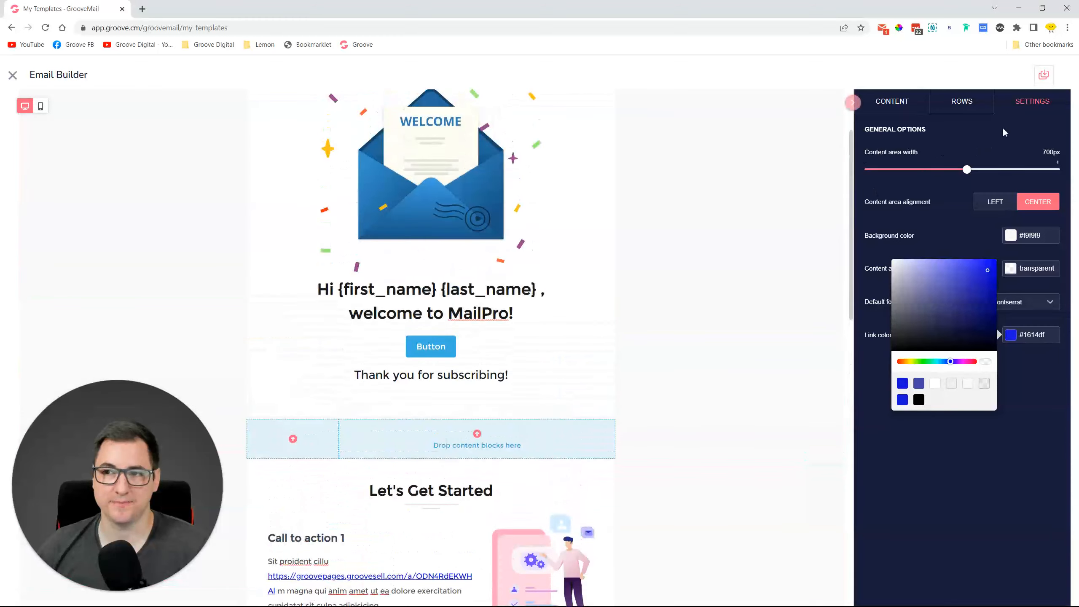
Start saving the email as a template and create a new 'Funnel Email' category.
left_click(1046, 76)
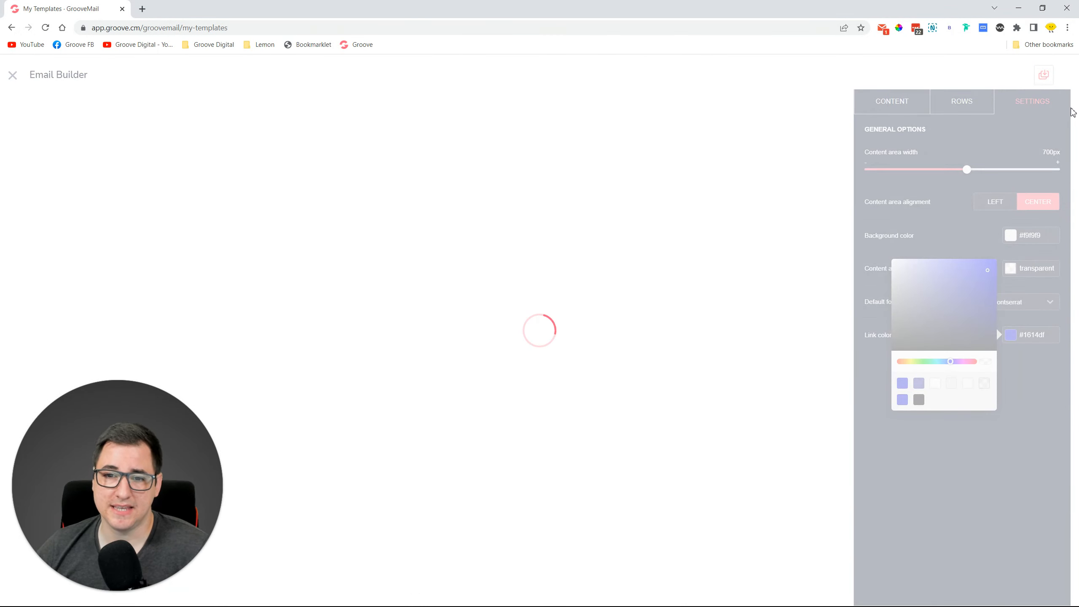
left_click(461, 311)
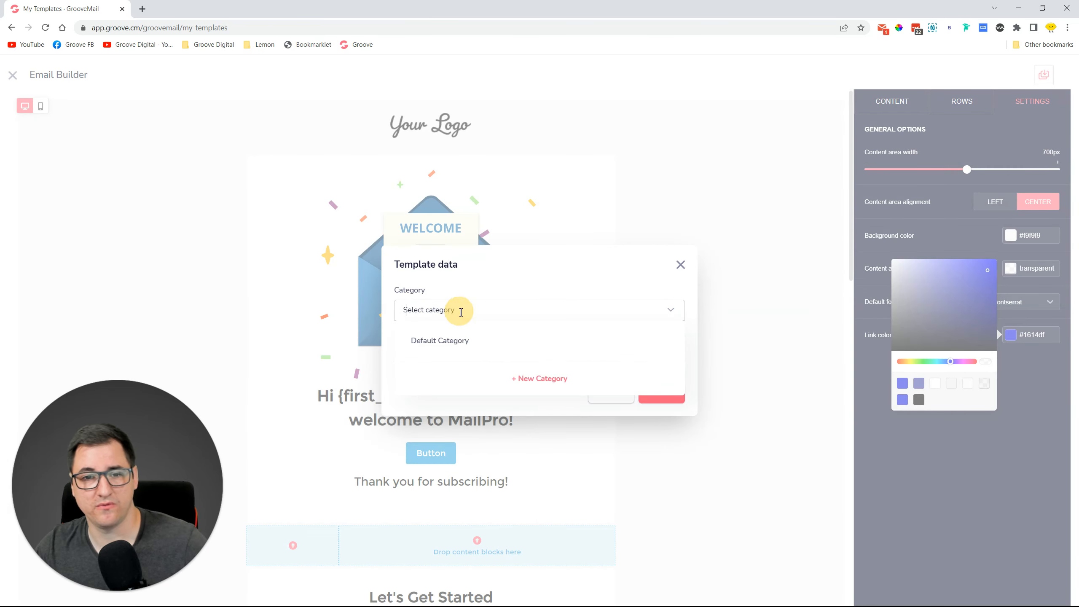
left_click(534, 378)
left_click(516, 339)
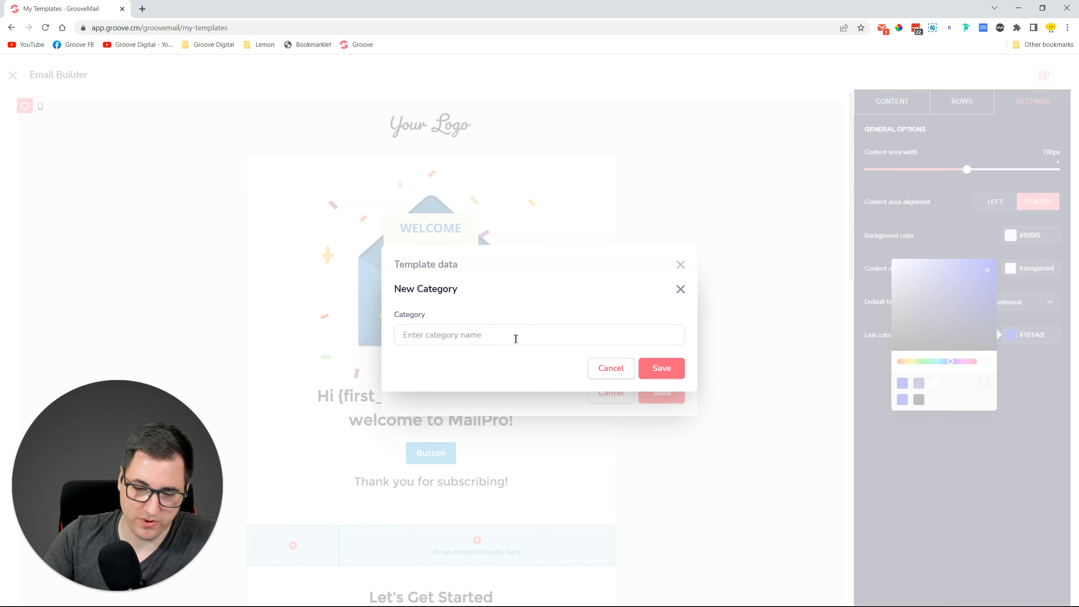
type("F")
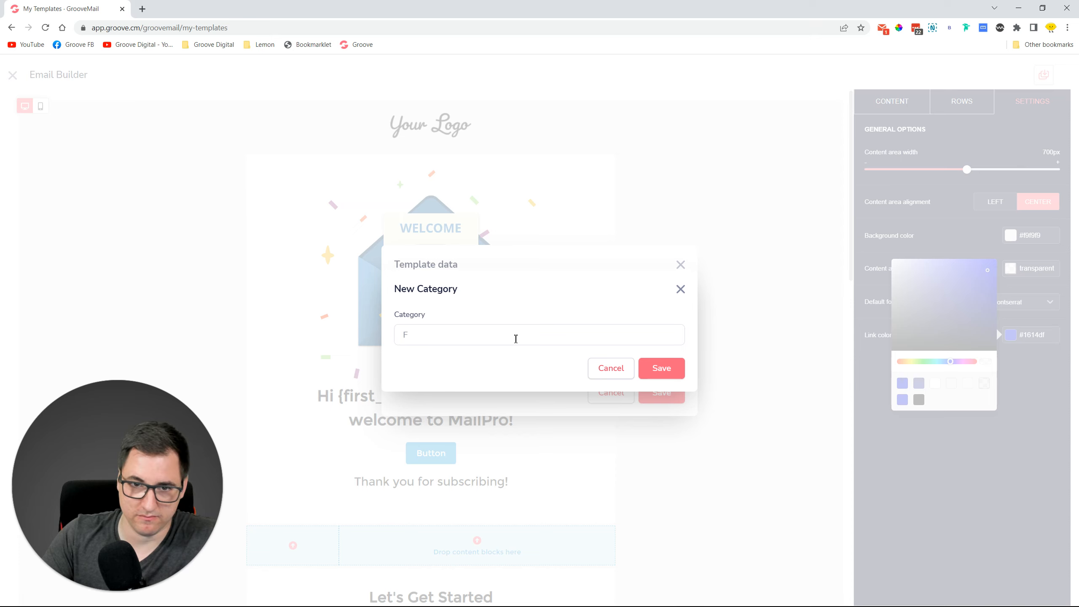
type("unnel Email")
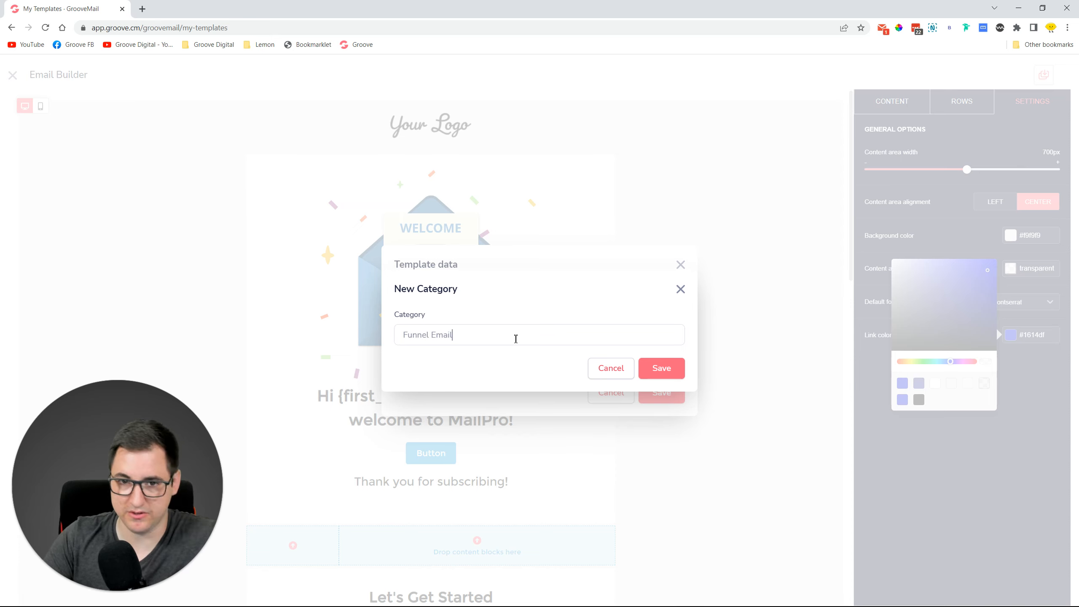
left_click(676, 369)
Name the template 'Thank you for purchase' and save it to My Templates.
left_click(471, 359)
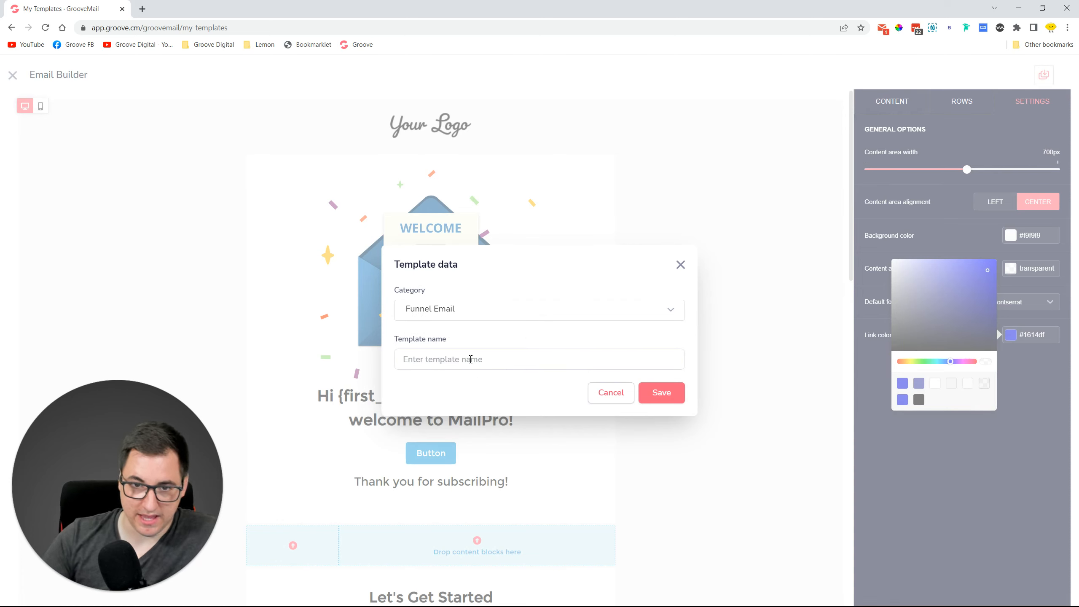
type("Thank you for purchase")
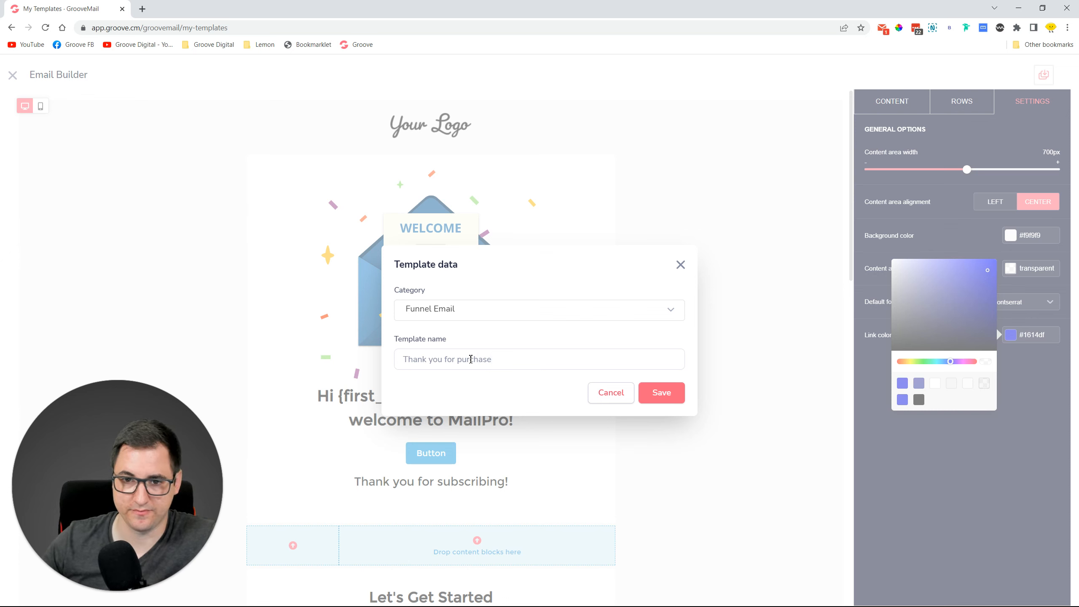
left_click(656, 392)
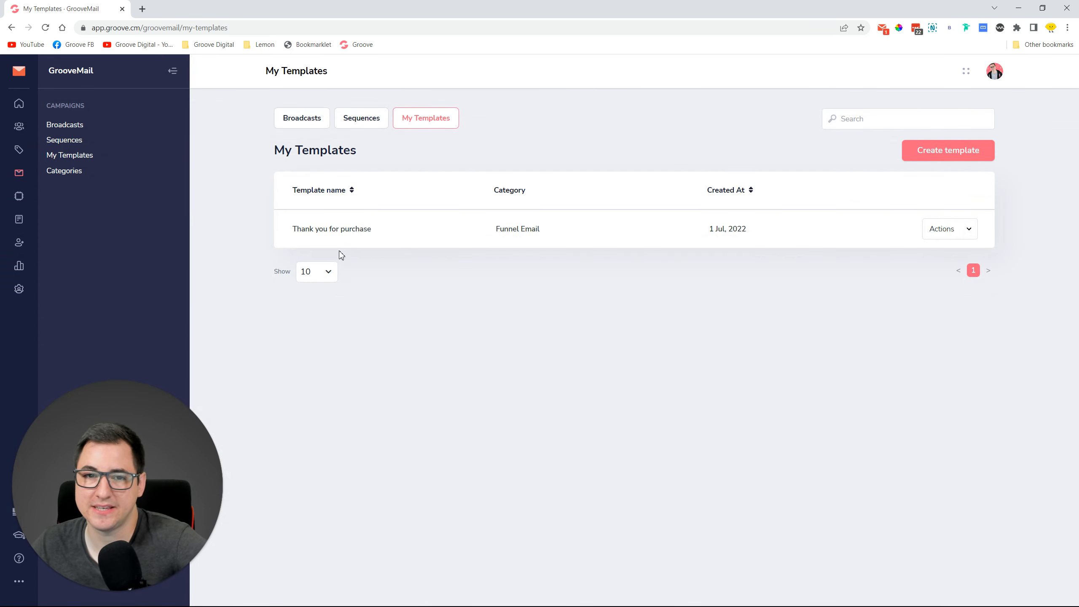
Check the saved template's options, then start a new email broadcast from the Broadcasts list.
left_click_drag(291, 230, 581, 234)
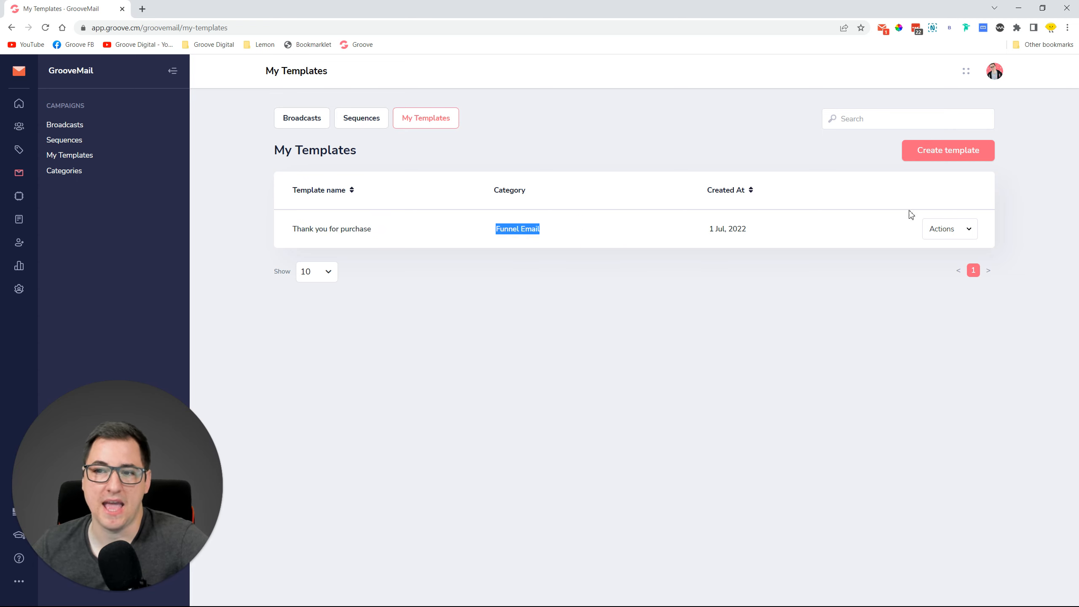
left_click(973, 229)
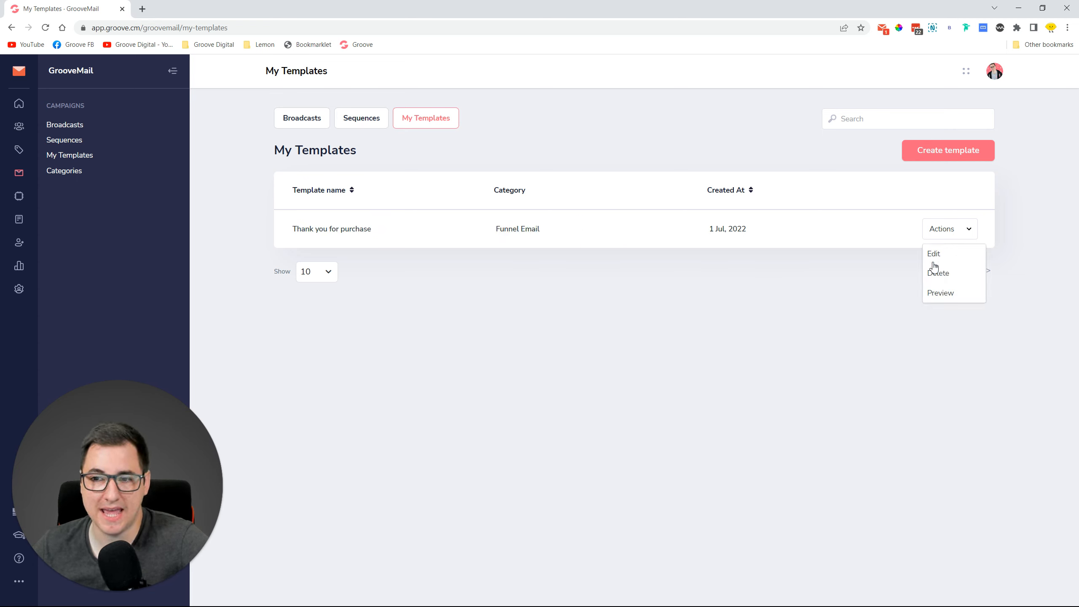
left_click(730, 309)
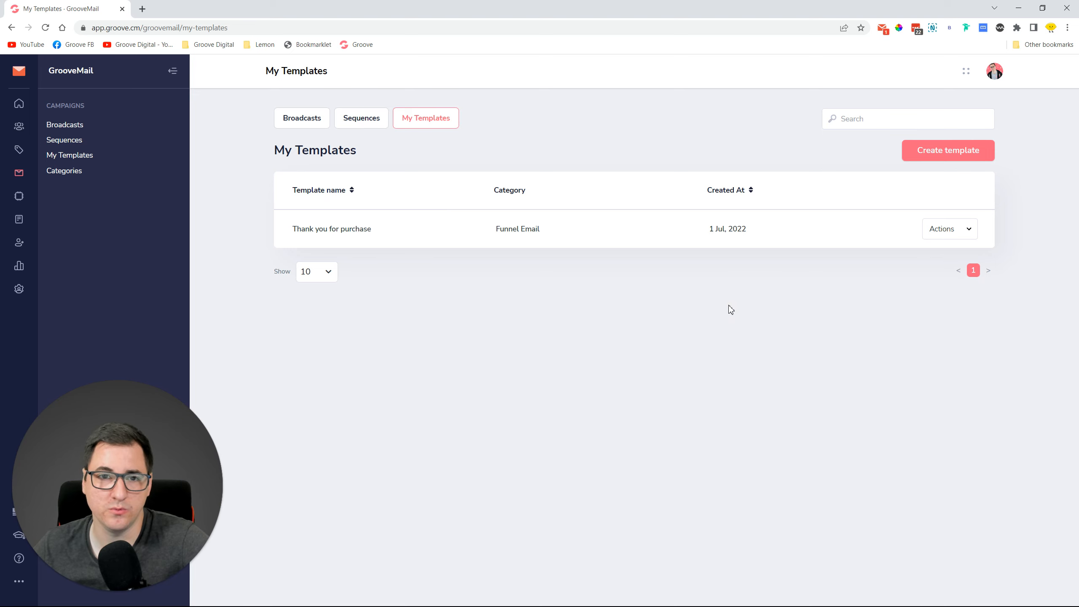
left_click(310, 117)
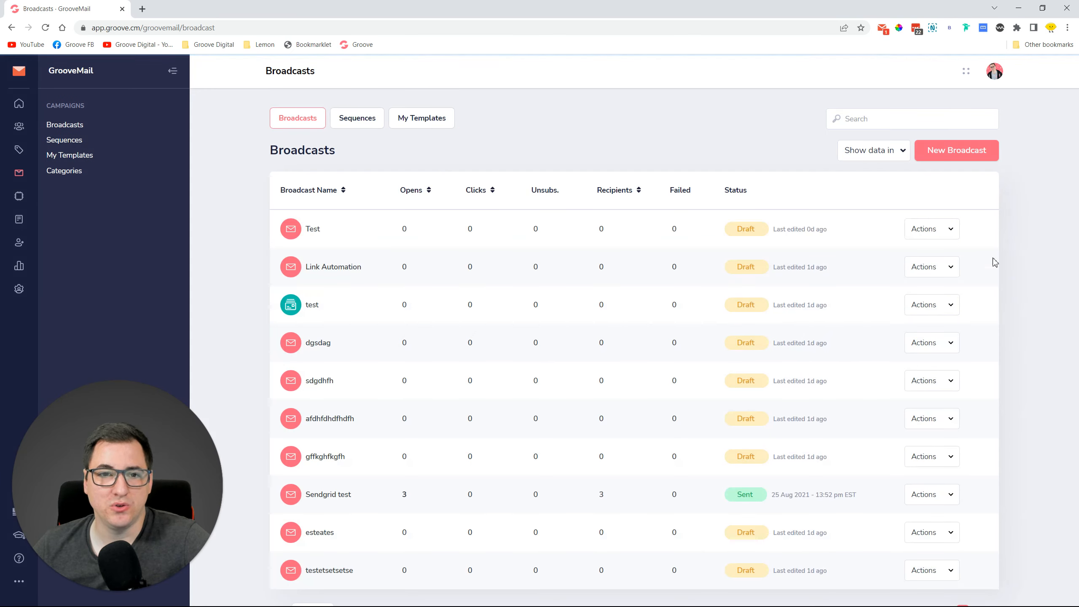
left_click(983, 152)
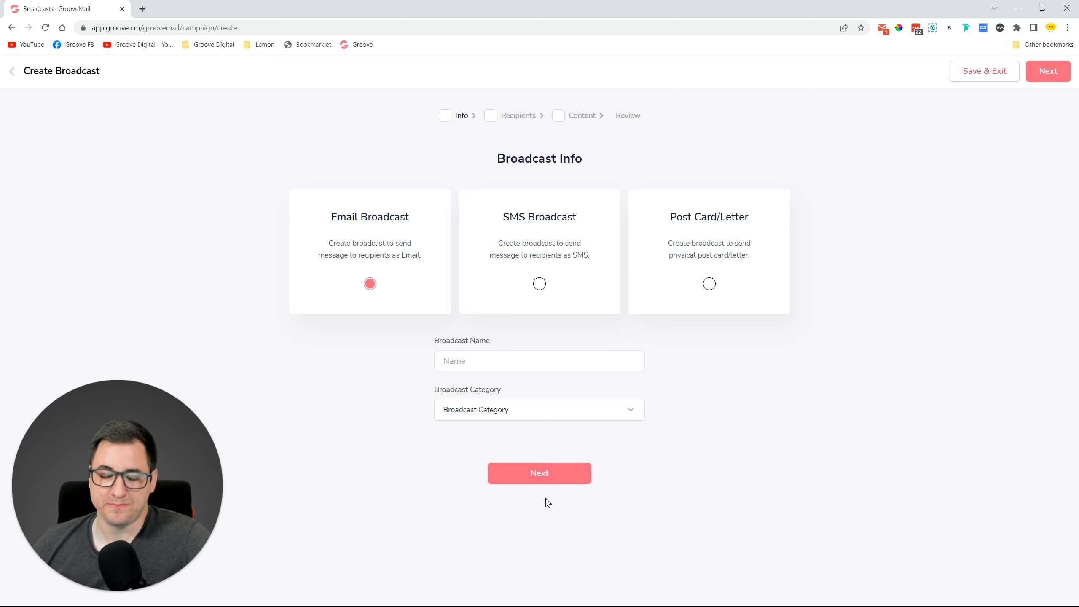
Name the broadcast 'Test' and give it a new 'Funnel Broadcasts' category.
left_click(471, 362)
left_click(480, 412)
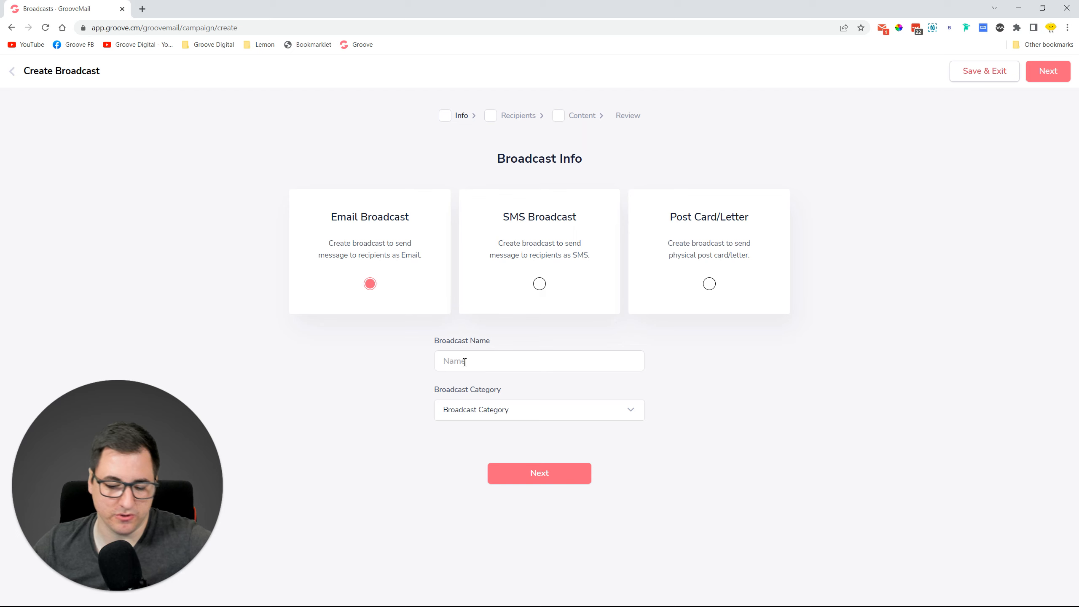
type("Test")
left_click(508, 409)
left_click(539, 450)
left_click(493, 335)
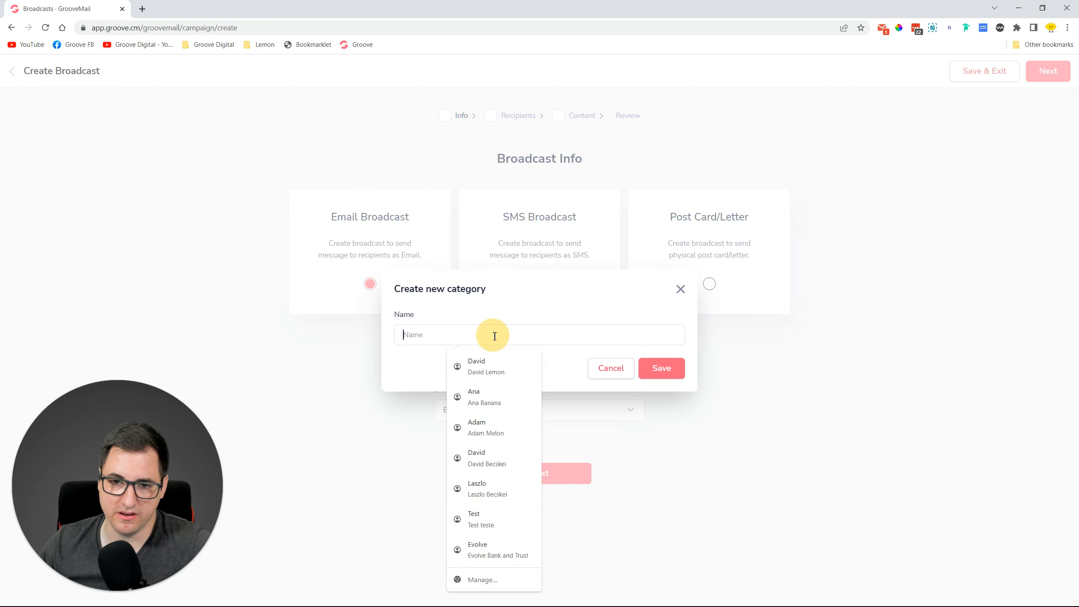
type("Funnel emails")
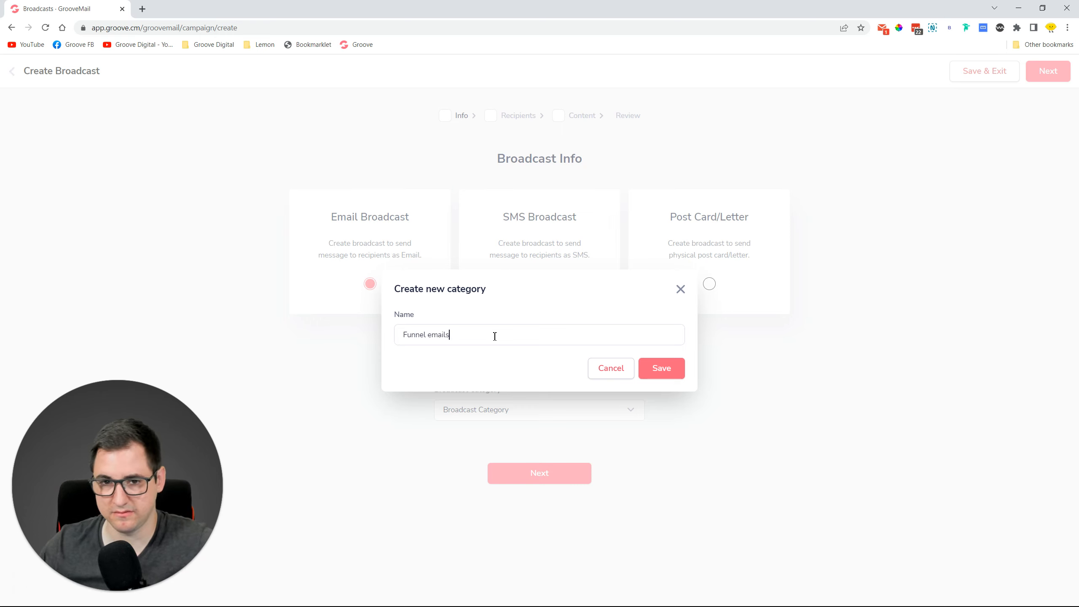
key("BackSpace")
key("BackSpace")
key("BackSpace")
key("BackSpace")
key("BackSpace")
key("BackSpace")
key("BackSpace")
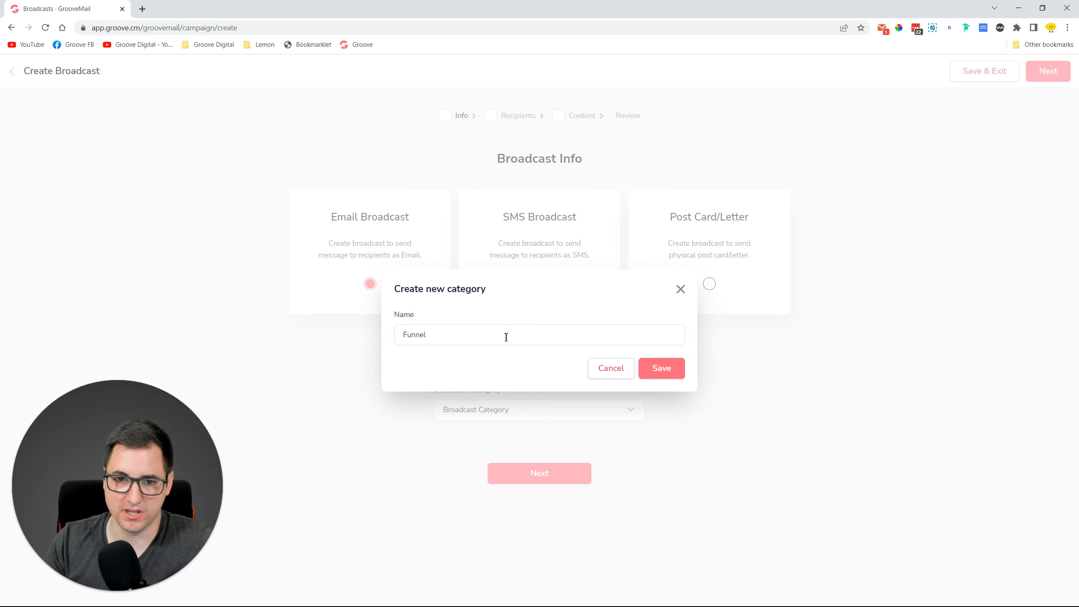
type("Broadca")
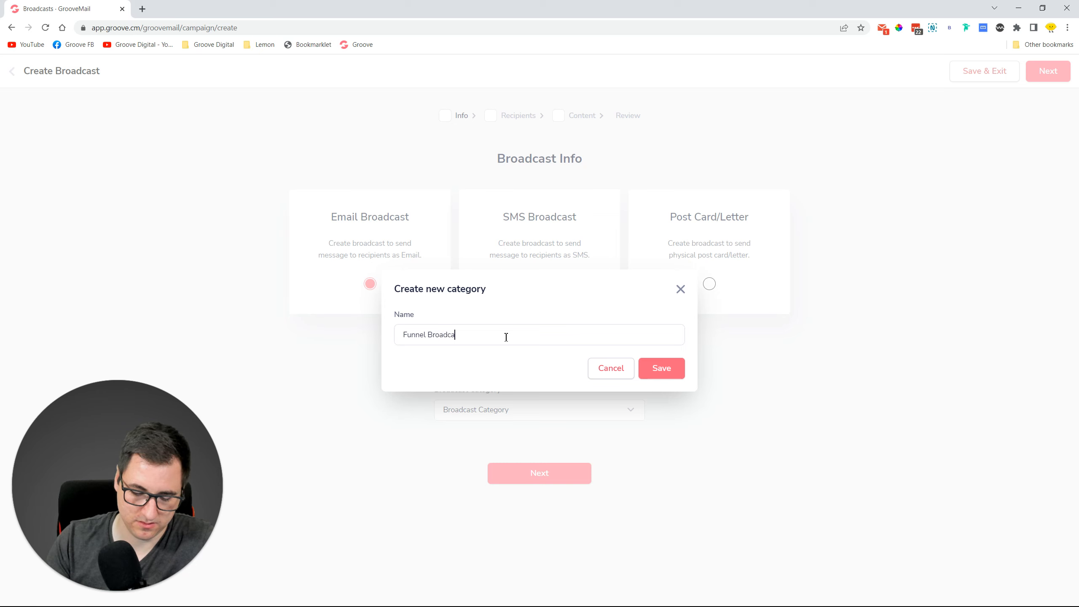
type("sts")
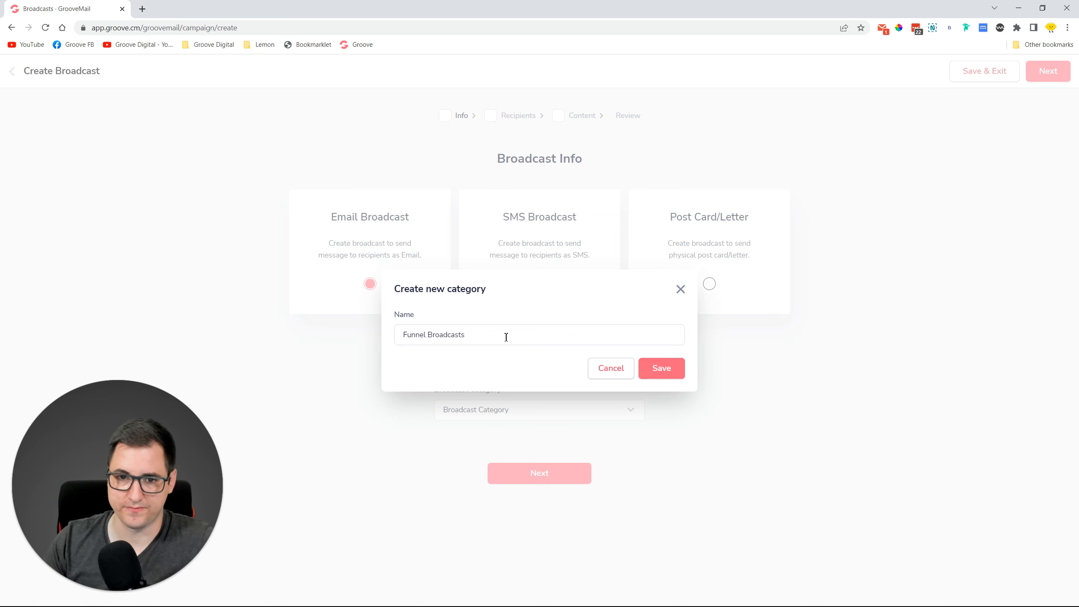
left_click(665, 370)
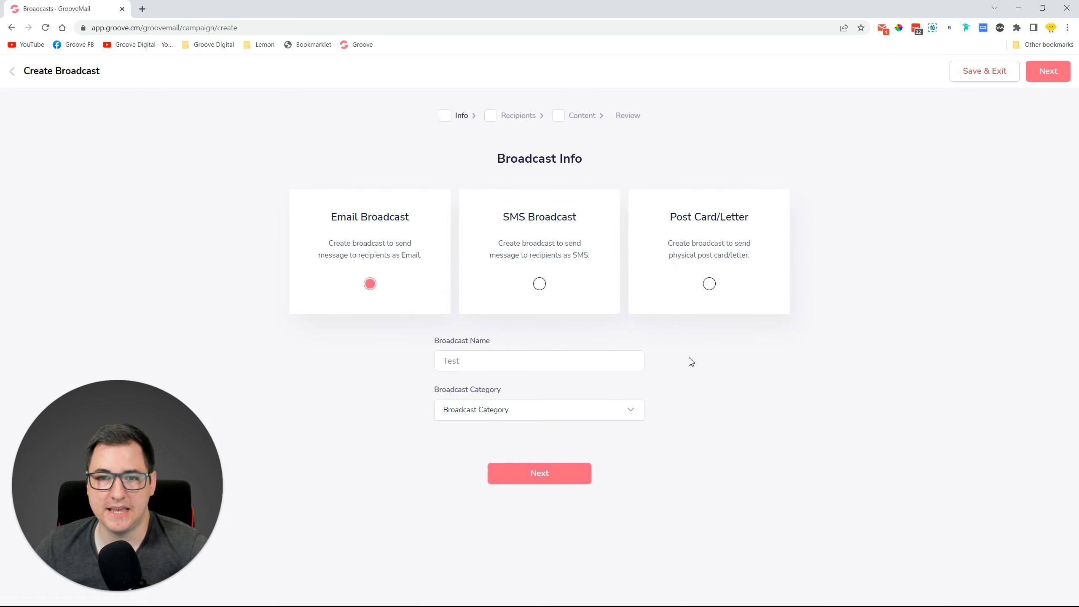
Send the broadcast to contacts who have the IP Warming Tag and continue to Content.
left_click(560, 475)
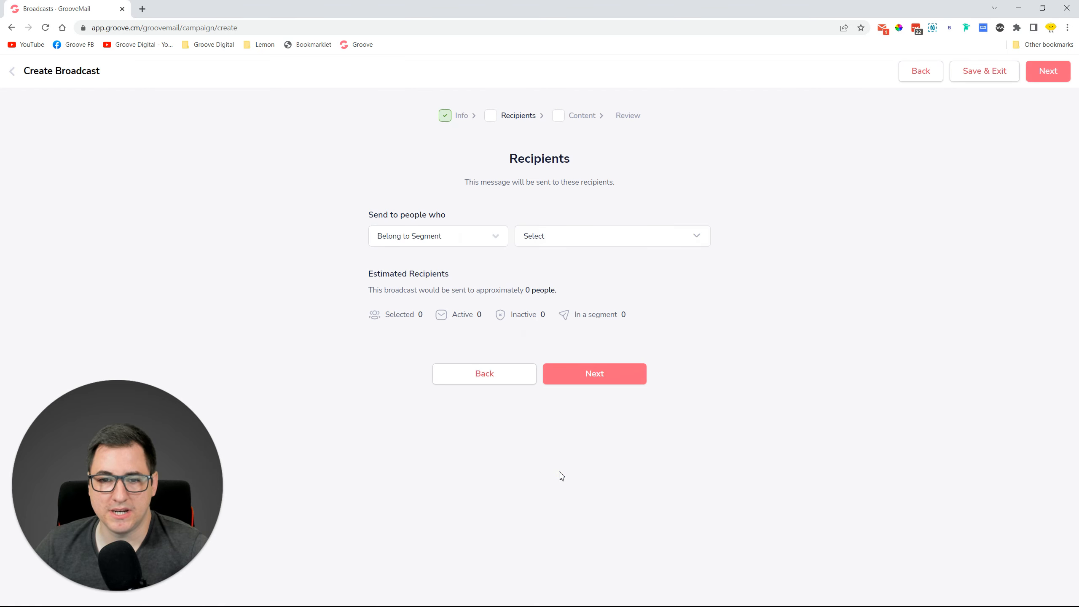
left_click(474, 243)
left_click(440, 304)
left_click(600, 235)
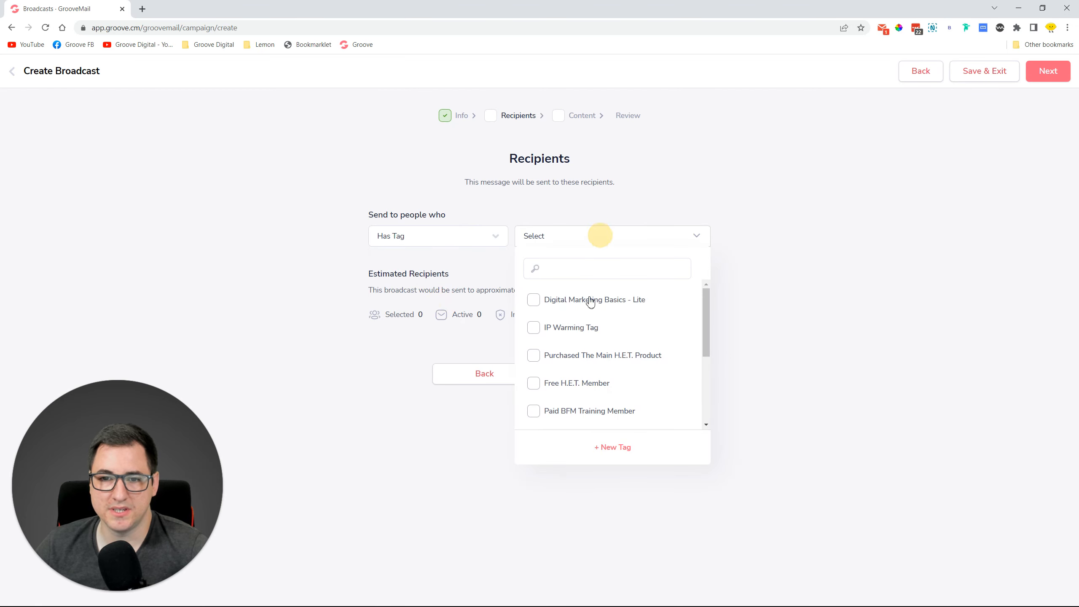
left_click(573, 327)
left_click(610, 377)
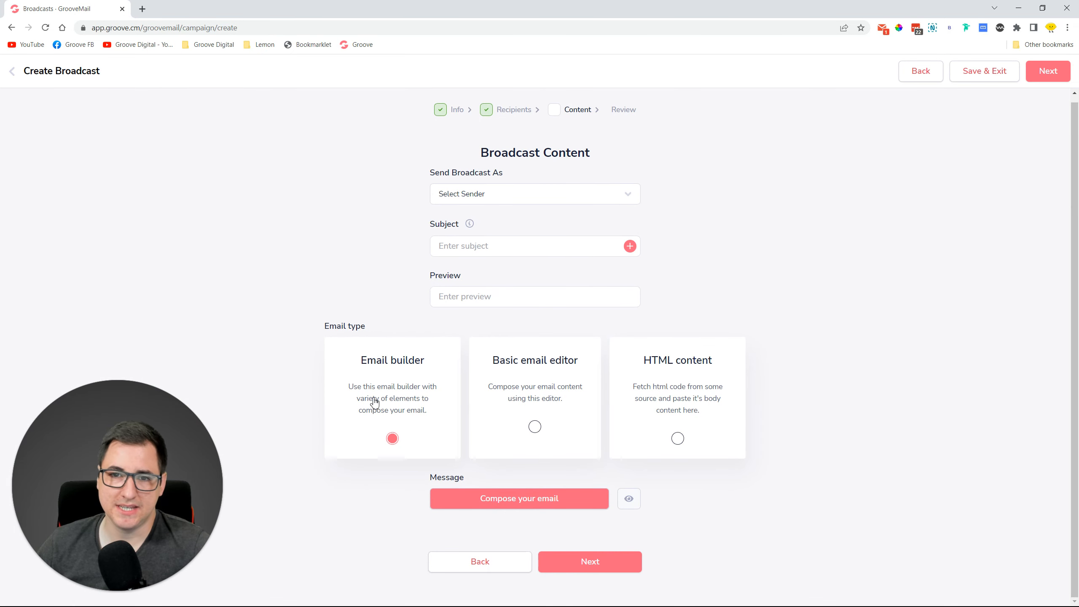
Try the basic editor and HTML content types, then keep Email builder and compose from a template.
left_click(527, 421)
scroll(581, 349, "down", 4)
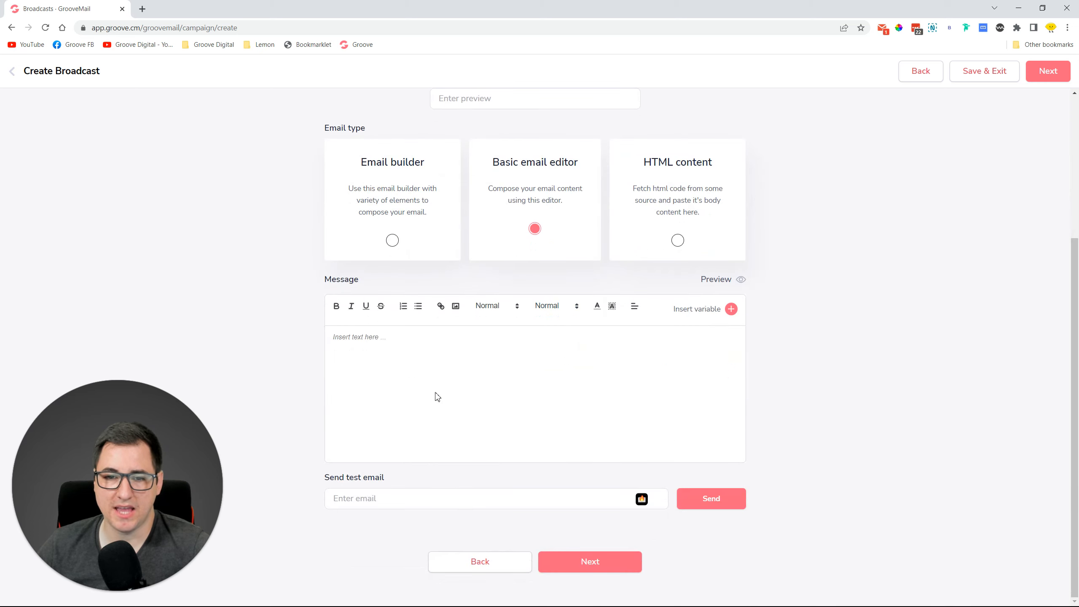
left_click(412, 349)
left_click(354, 340)
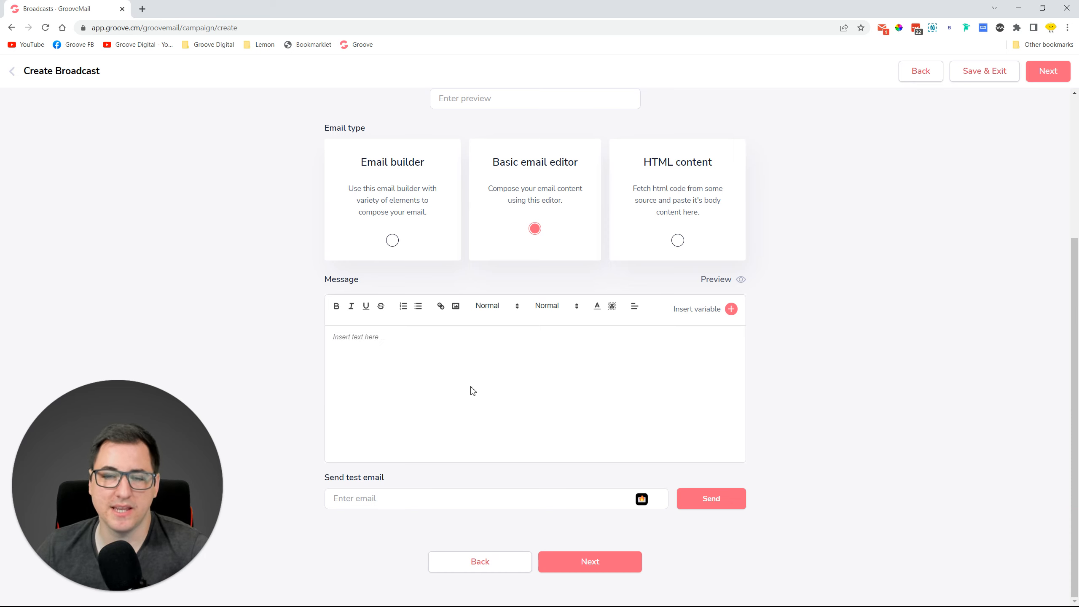
left_click(676, 241)
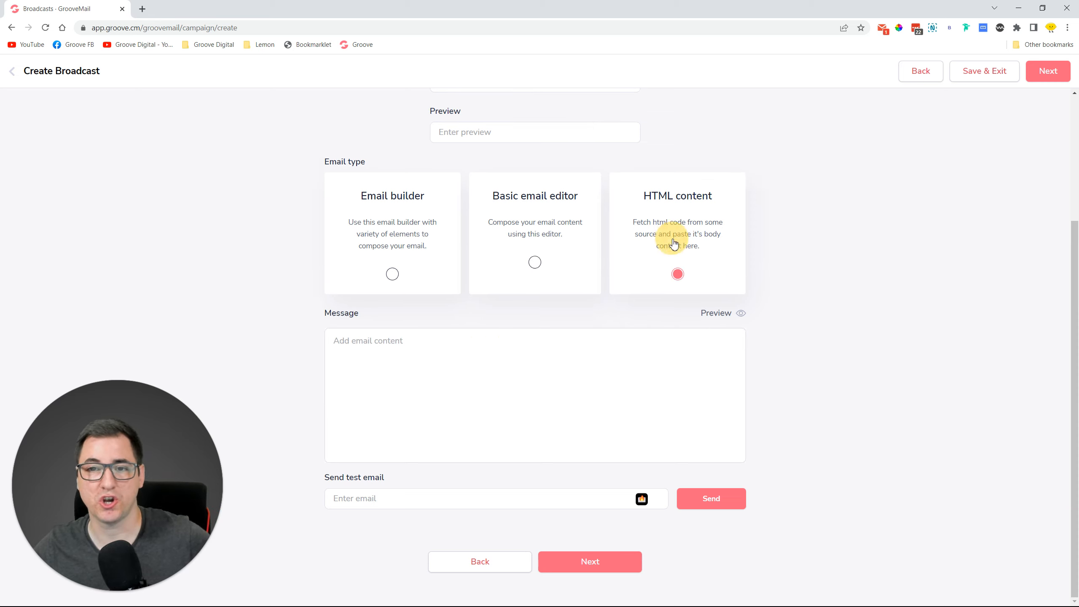
left_click(399, 347)
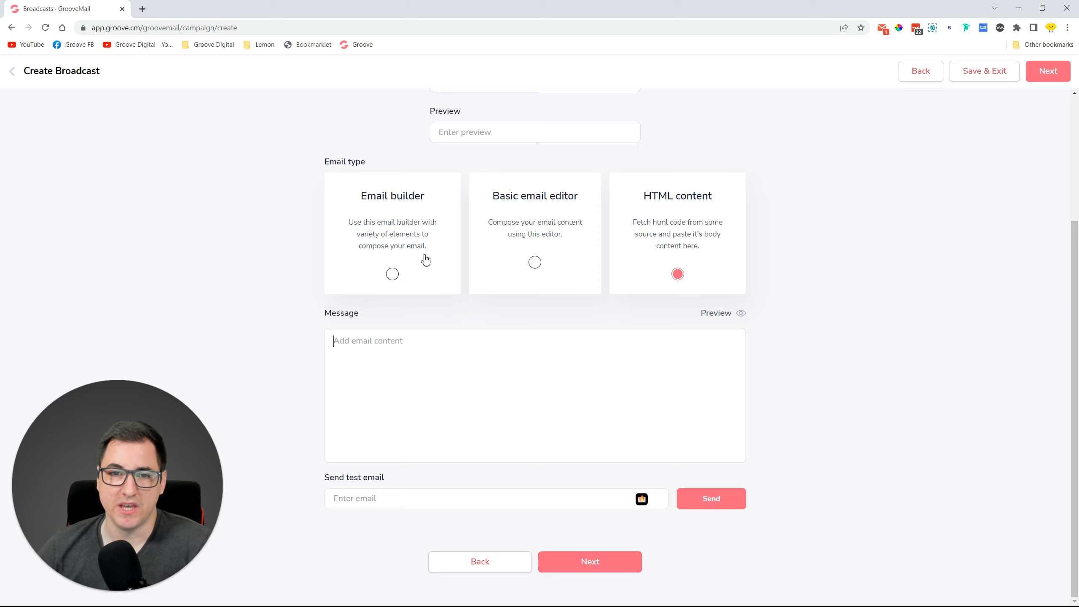
left_click(392, 274)
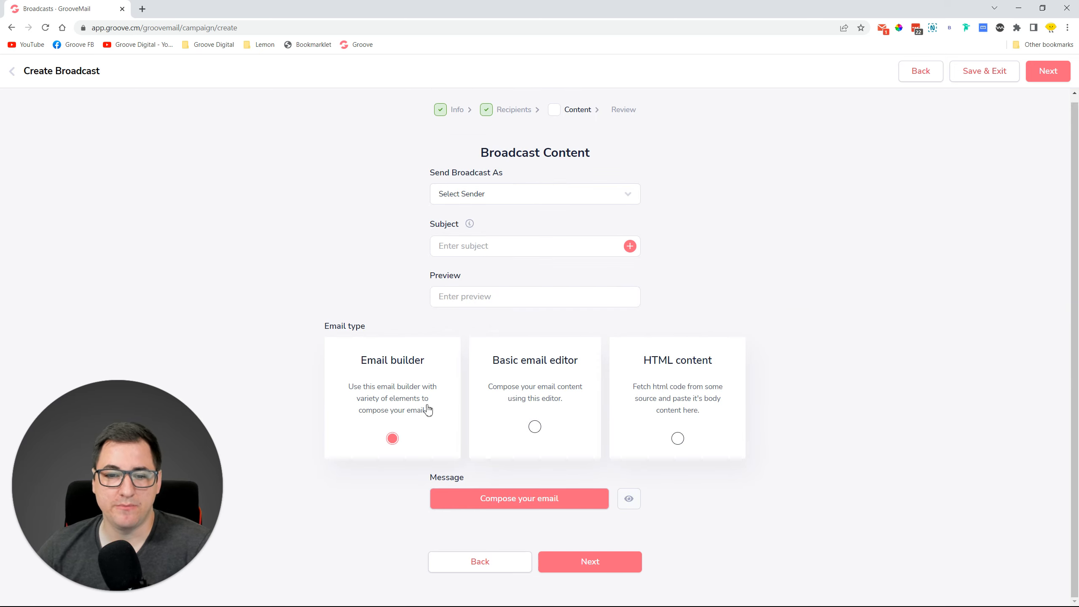
left_click(506, 501)
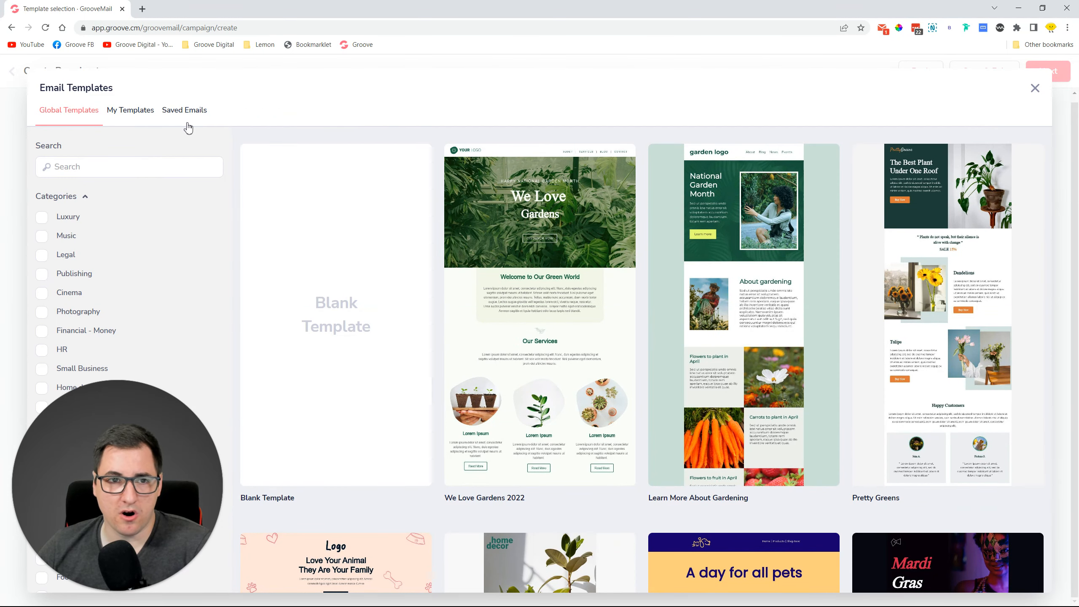
Browse My Templates and saved emails, then load 'Thank you for purchase' into the builder.
left_click(127, 122)
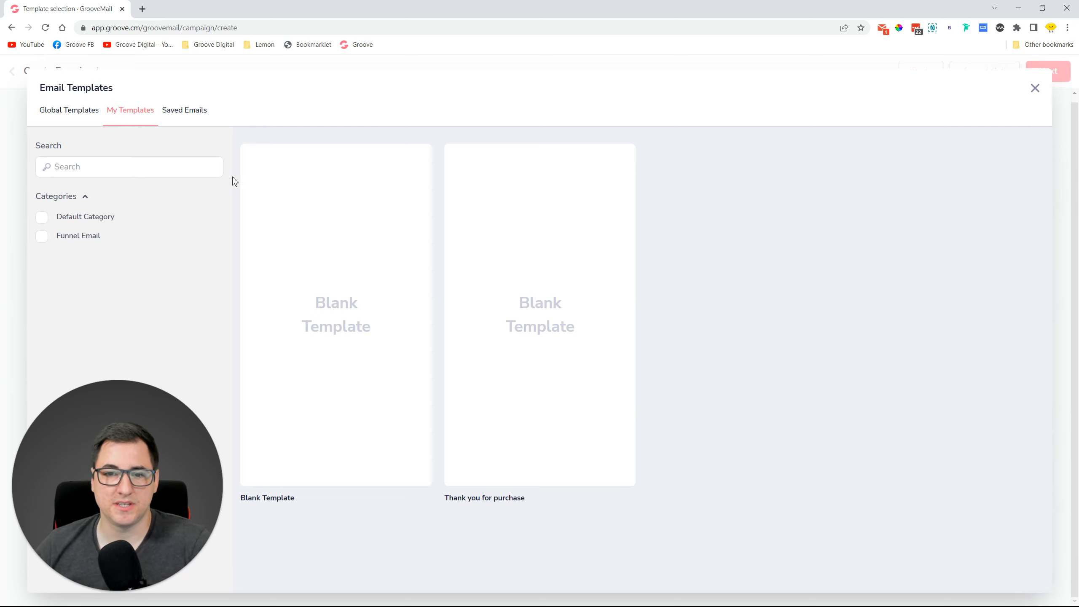
mouse_move(558, 224)
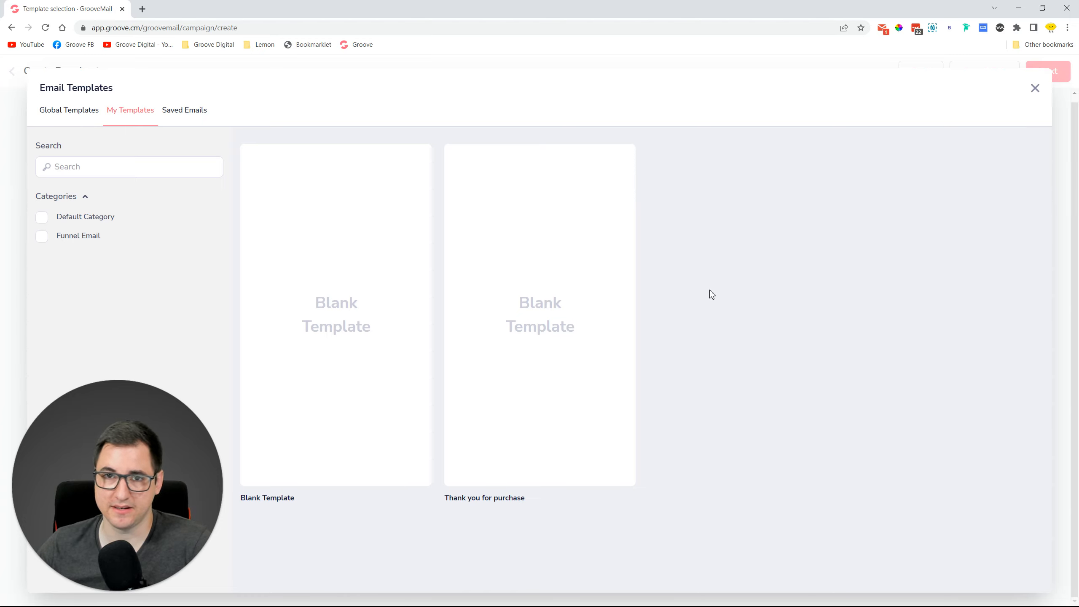
left_click(42, 237)
left_click(42, 237)
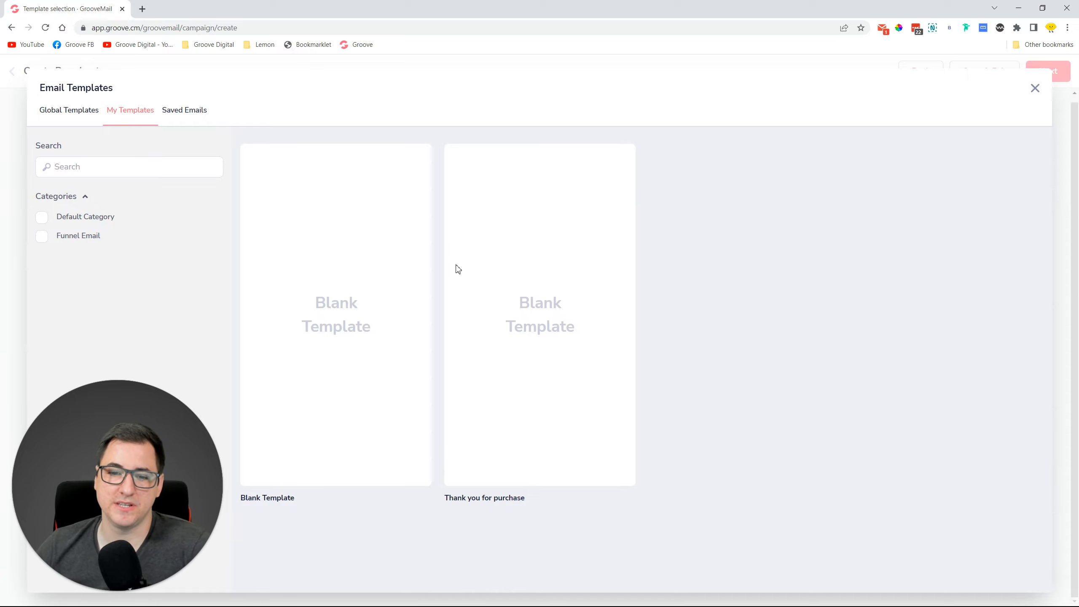
mouse_move(553, 299)
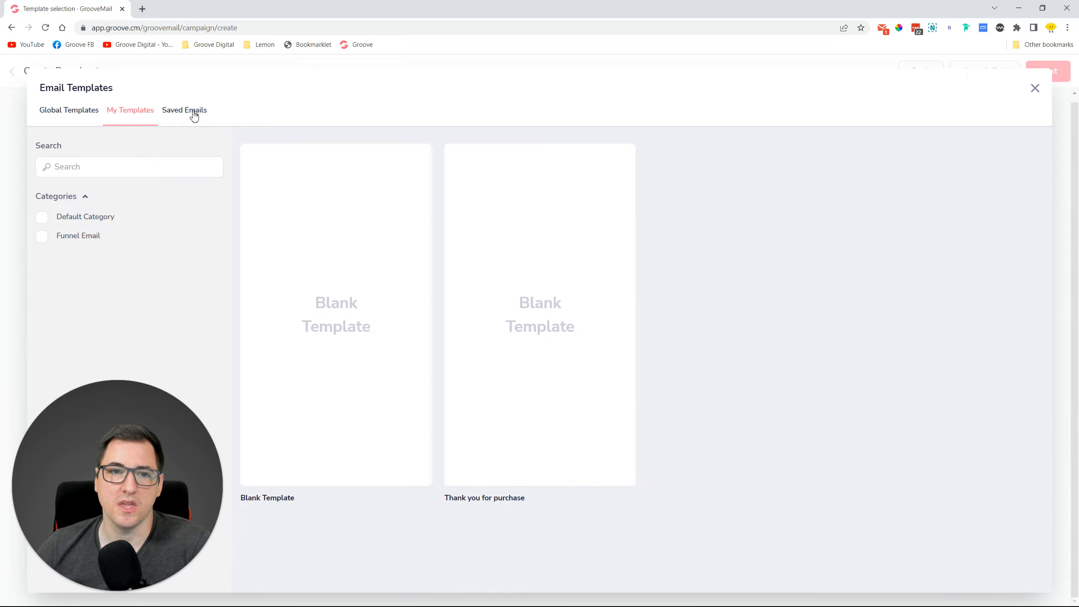
left_click(187, 111)
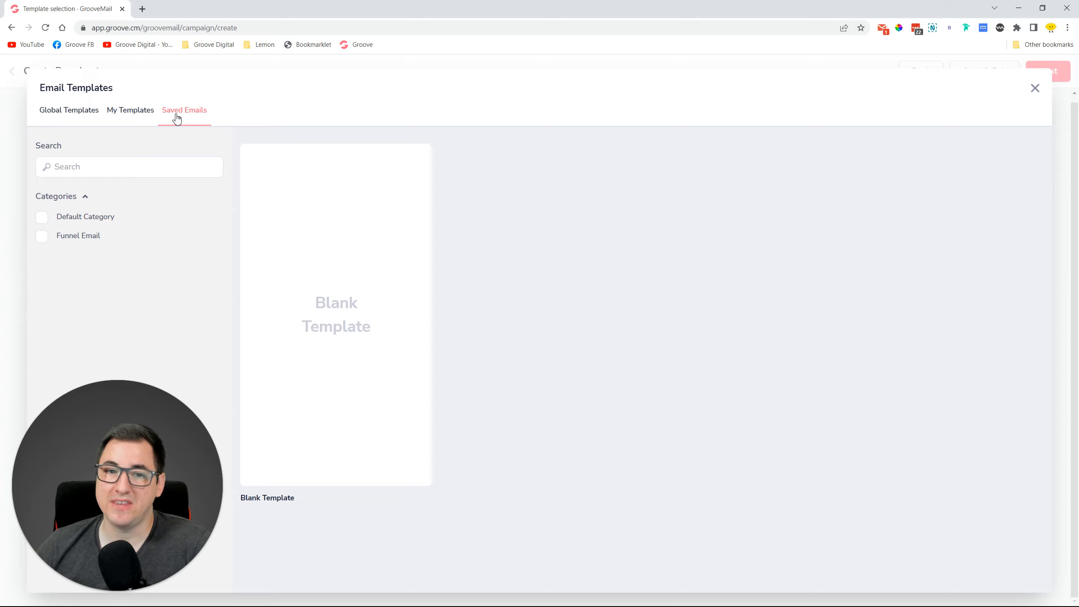
left_click(139, 113)
mouse_move(553, 316)
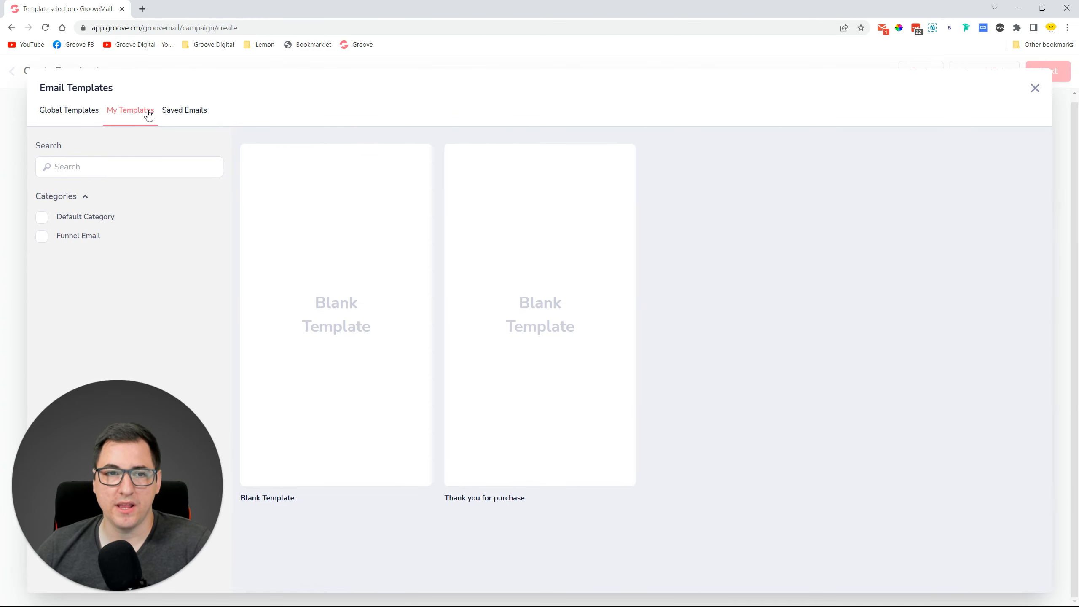
left_click(197, 114)
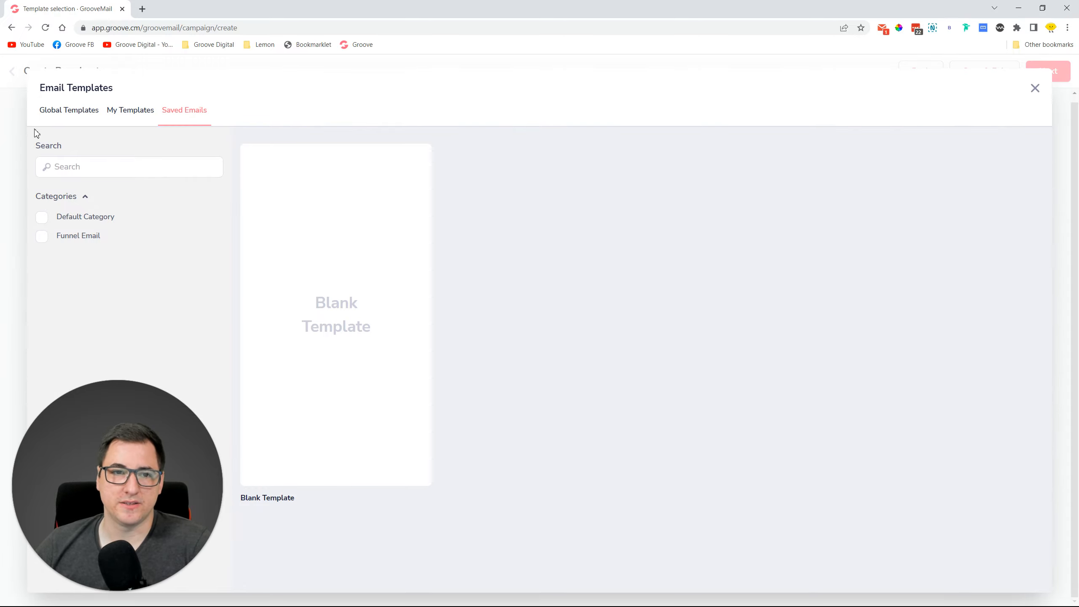
left_click(129, 113)
left_click(542, 321)
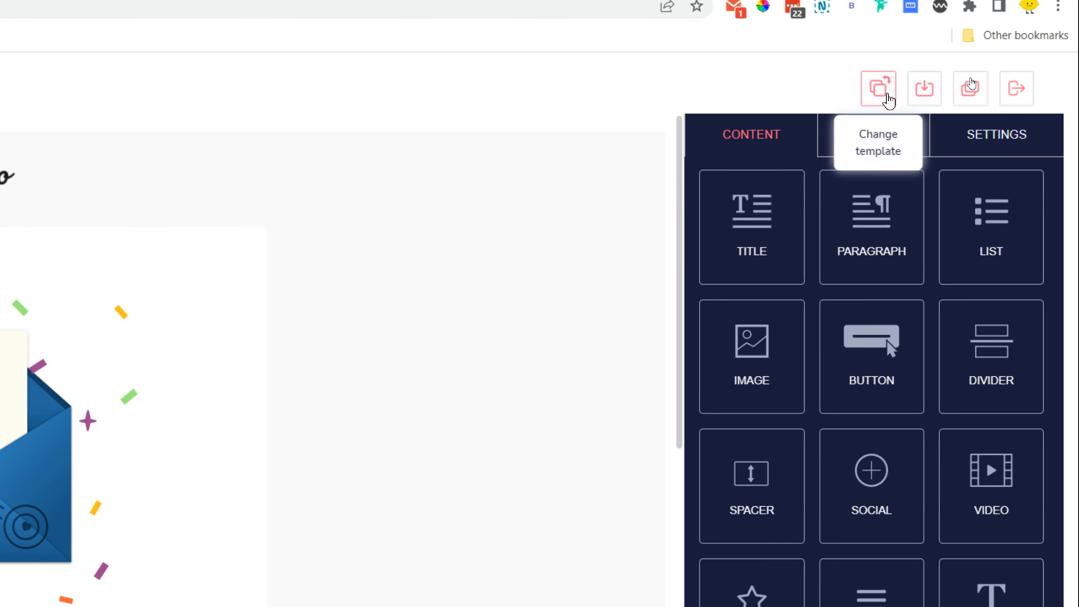
left_click(888, 99)
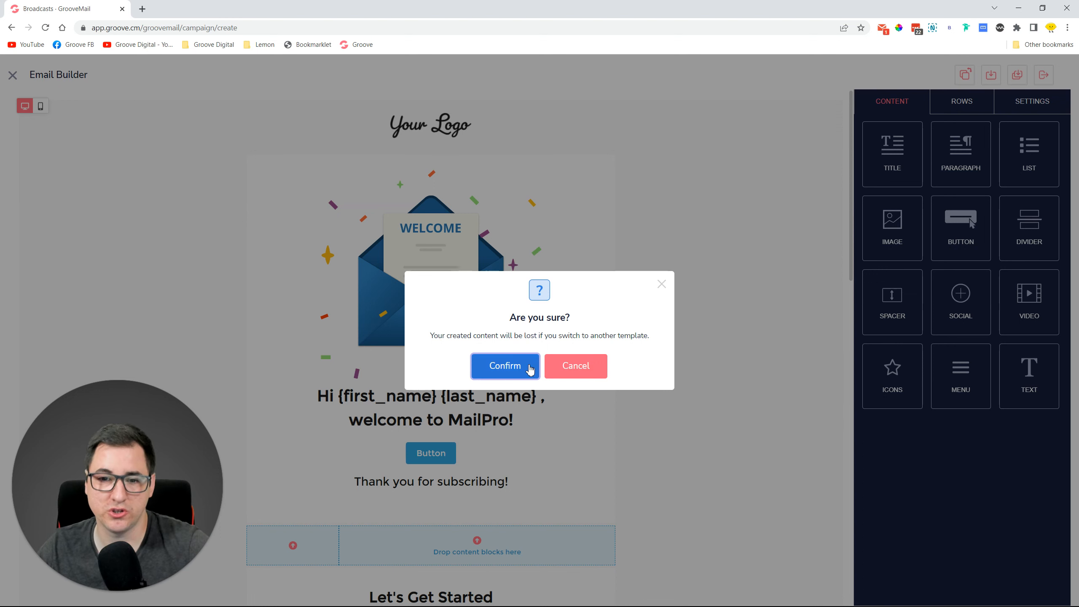
Cancel the template change and open the Save email form's category list.
left_click(595, 377)
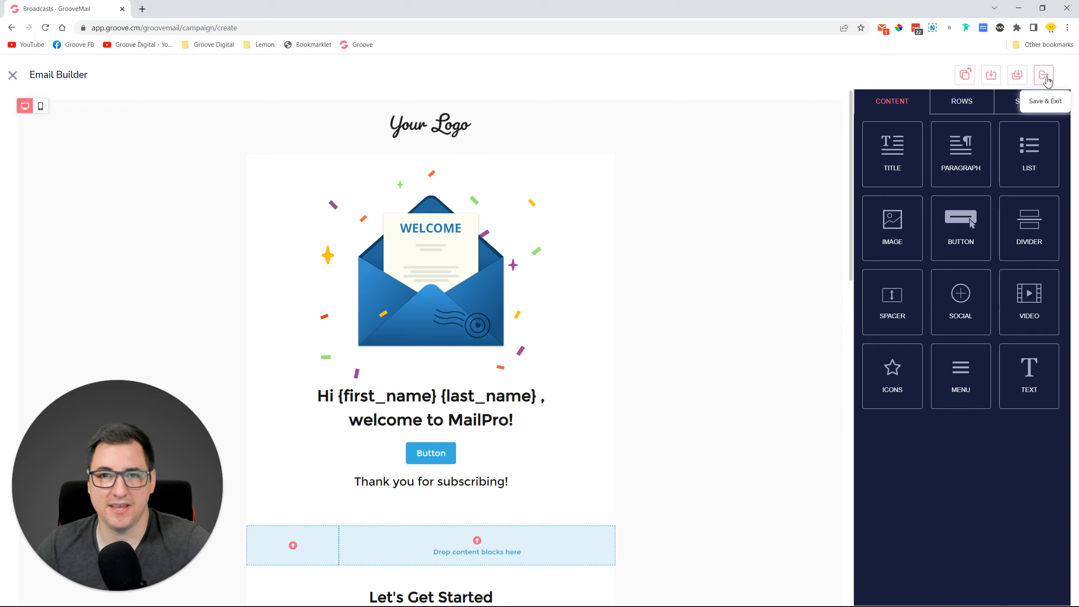
left_click(991, 75)
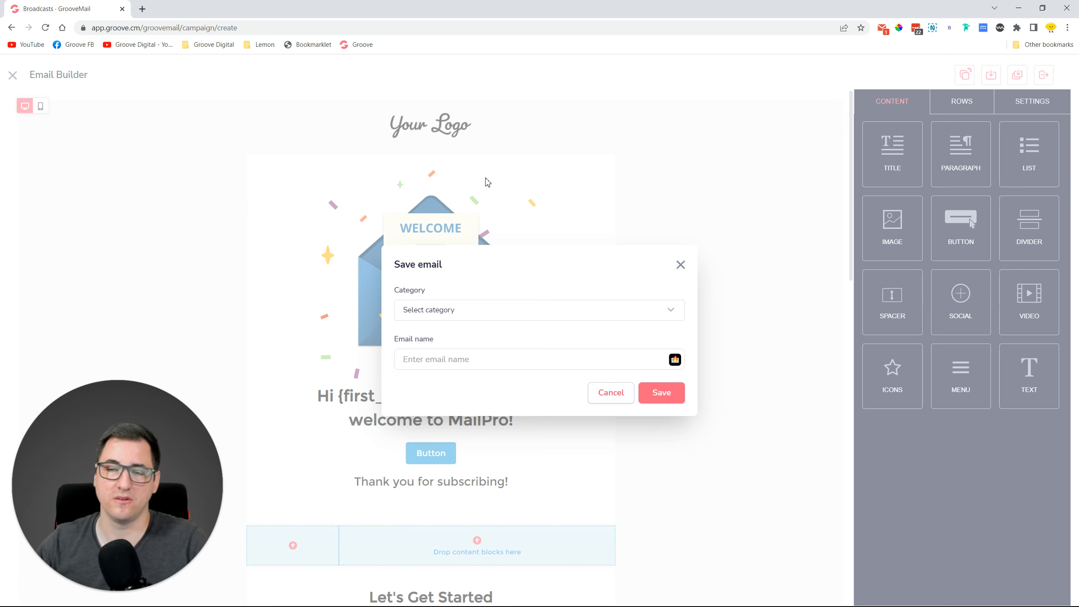
left_click(447, 310)
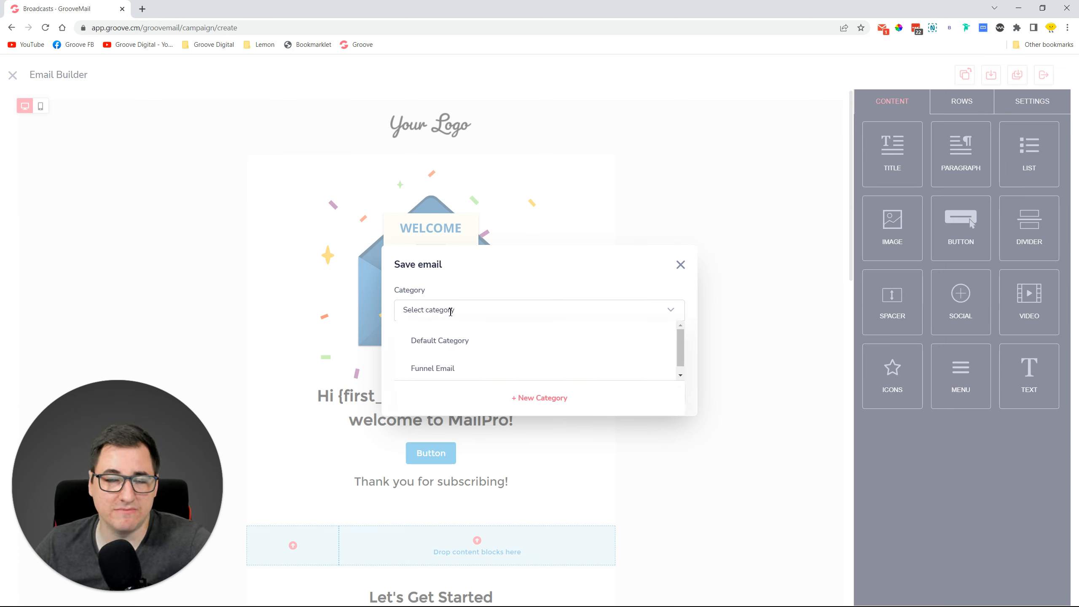
Dismiss the Save email form, use Save & Exit, and close the builder back to Content.
left_click(681, 266)
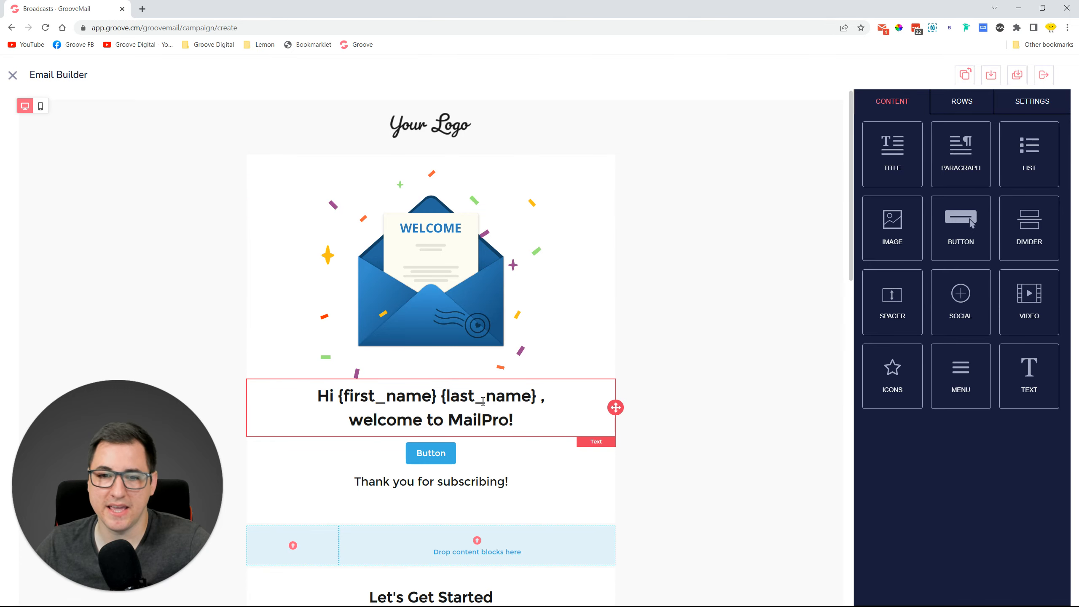
scroll(330, 402, "down", 5)
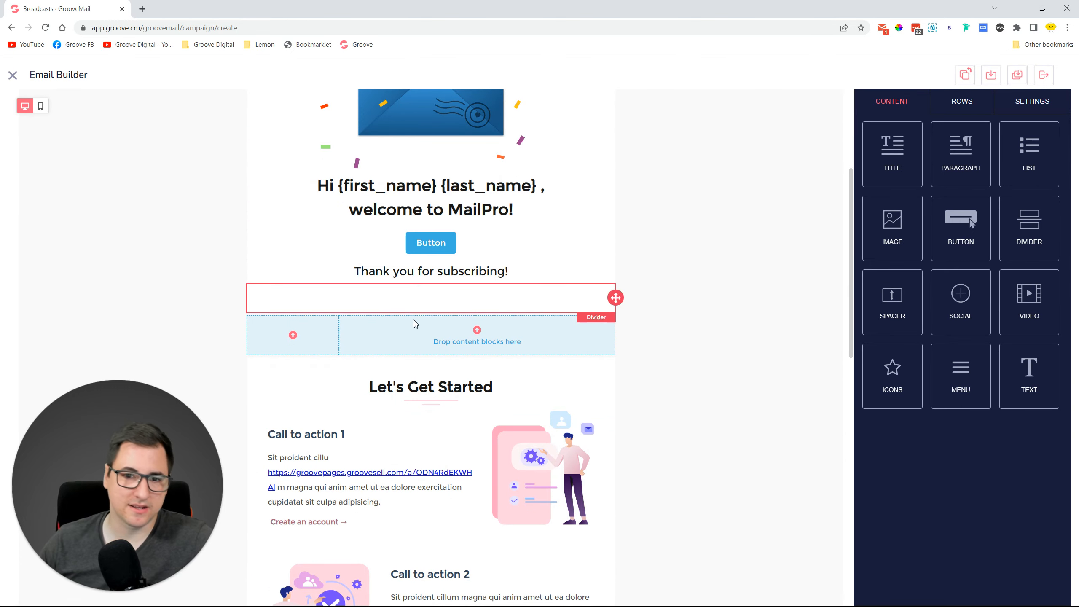
scroll(421, 398, "down", 2)
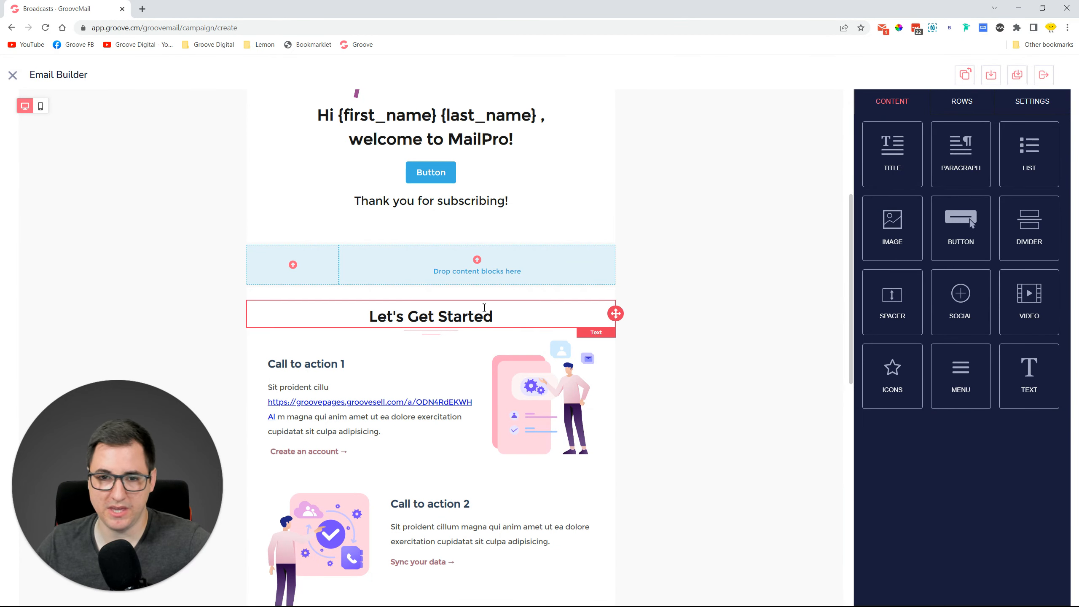
scroll(701, 308, "up", 7)
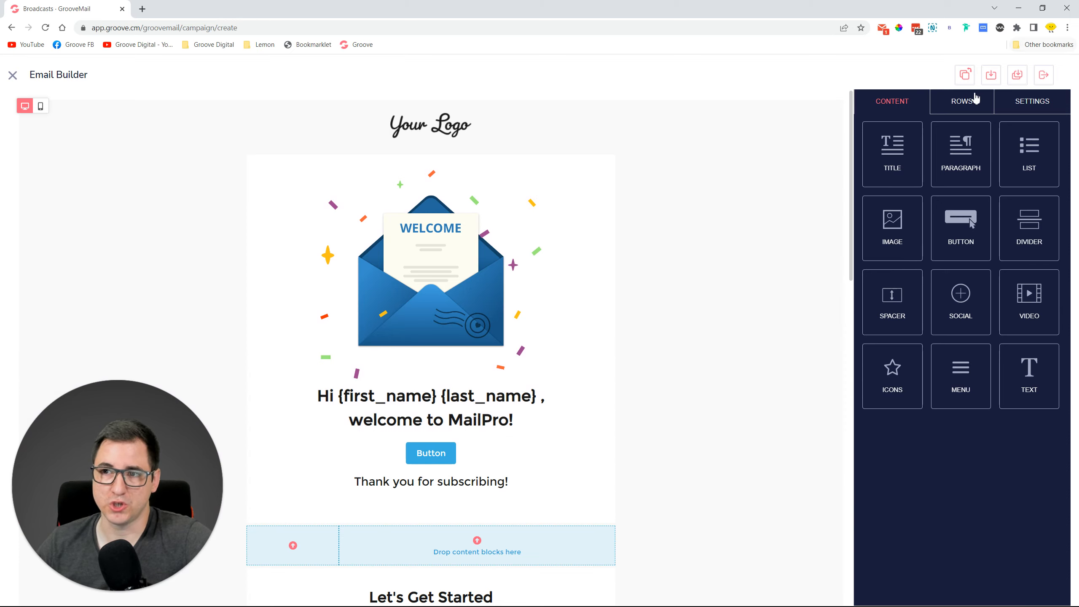
left_click(1048, 80)
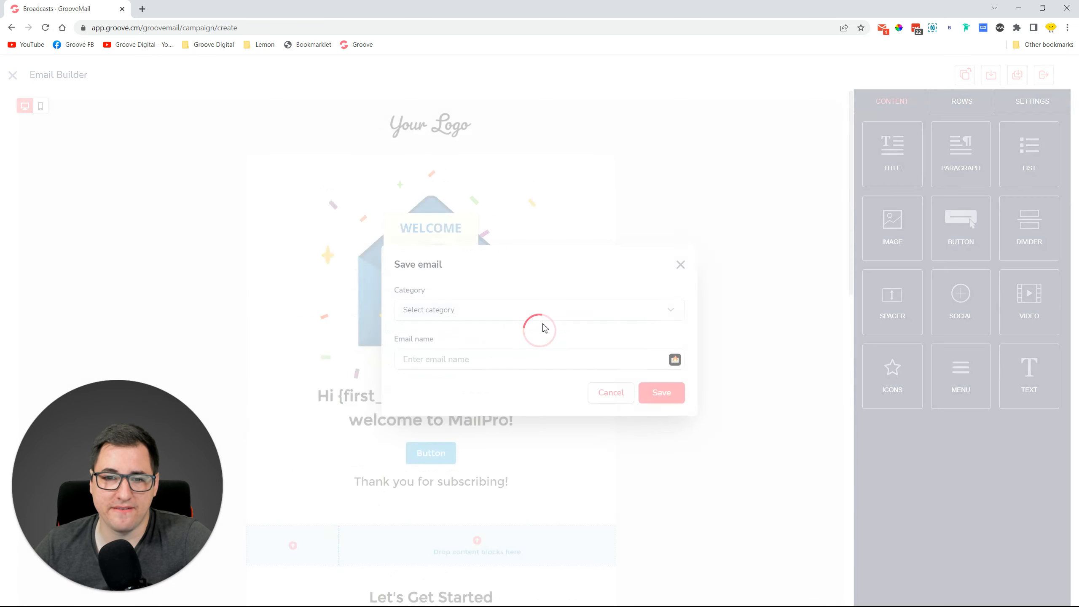
left_click(691, 262)
left_click(683, 263)
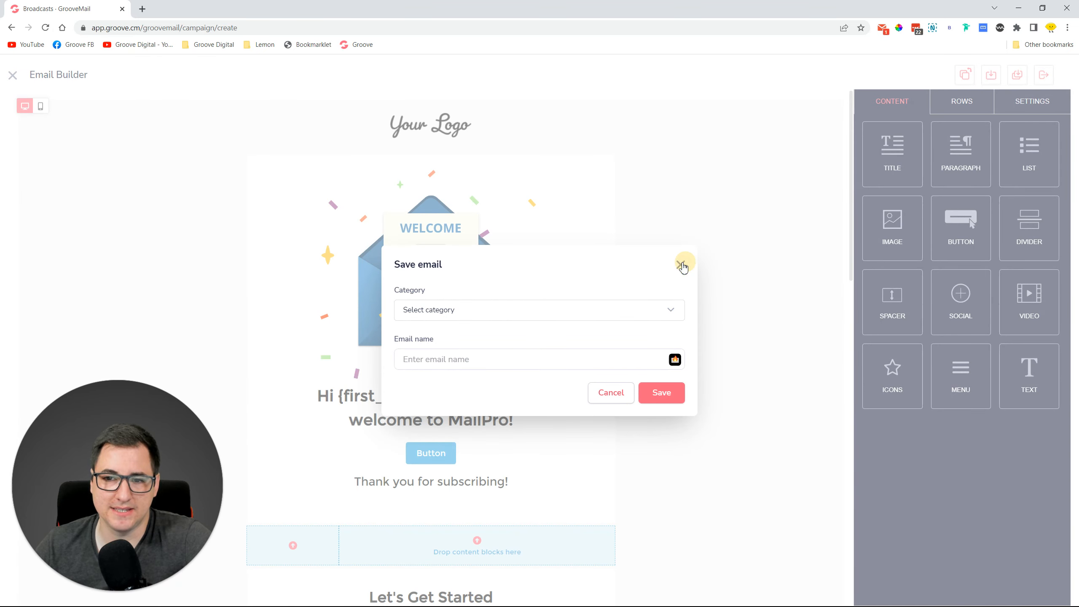
left_click(13, 77)
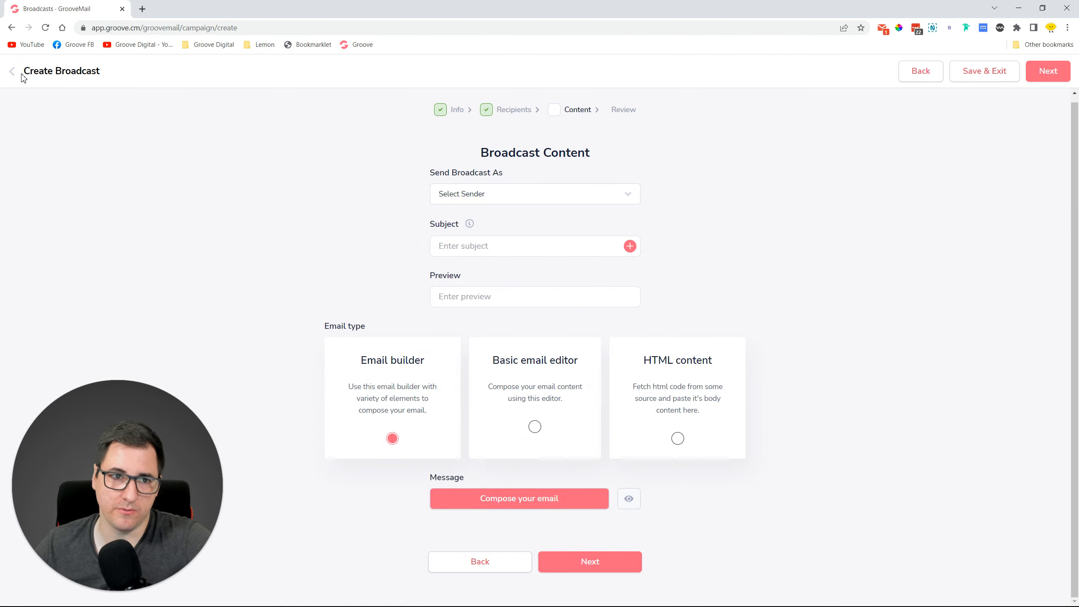
Go to the Sequences list and edit the Black Friday sequence.
left_click(12, 73)
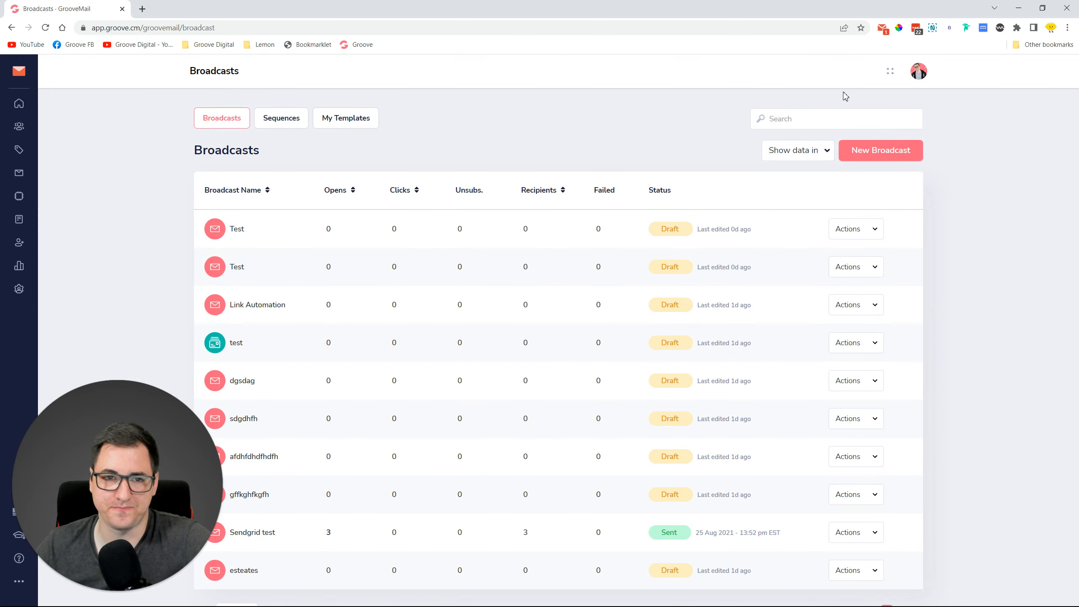
left_click(285, 122)
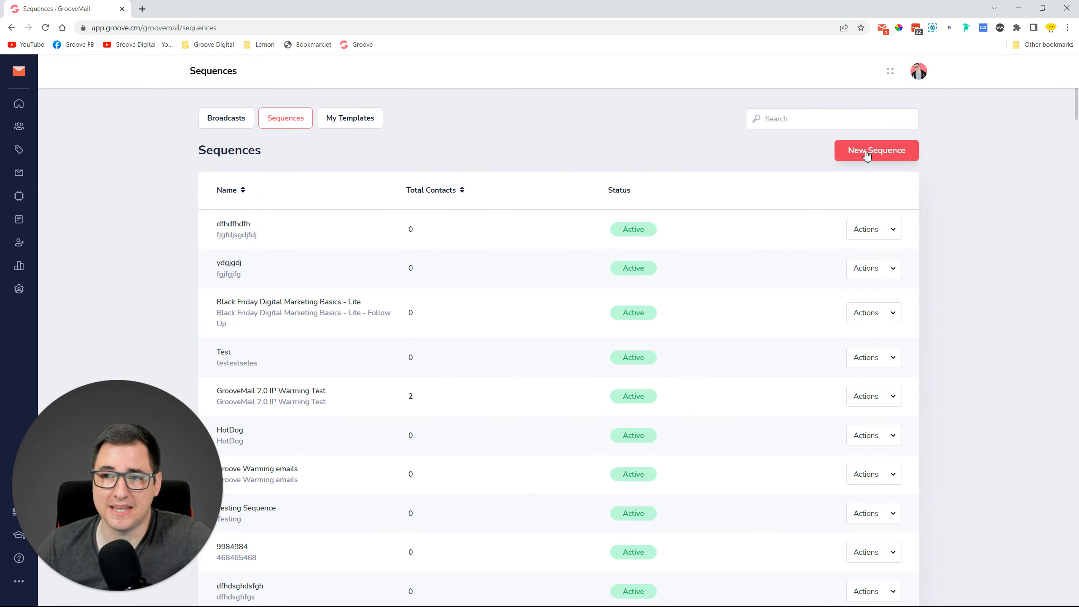
left_click(863, 151)
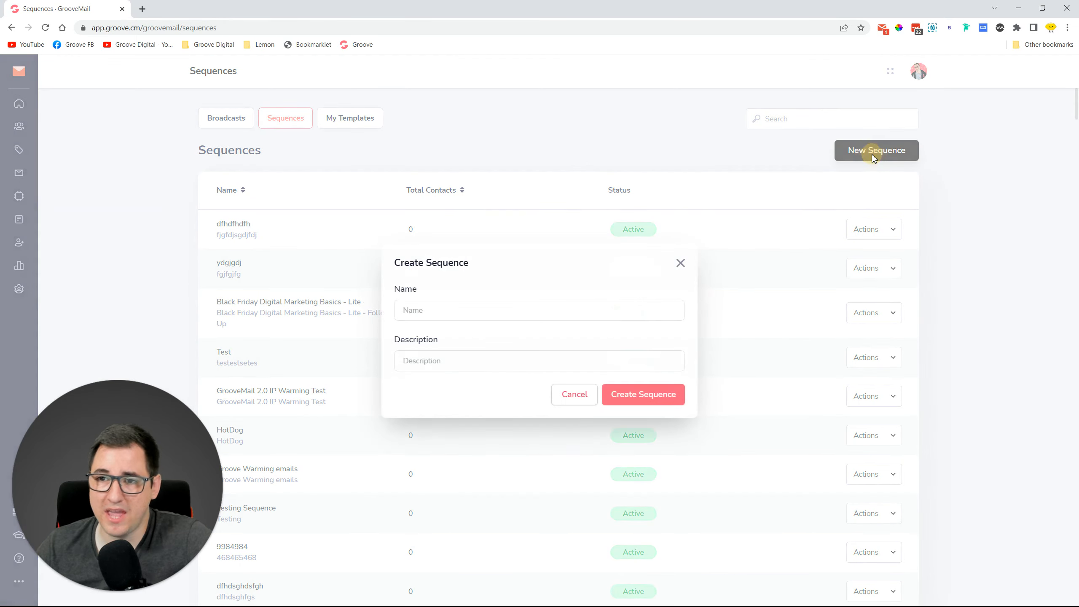
left_click(680, 263)
left_click(850, 232)
left_click(795, 141)
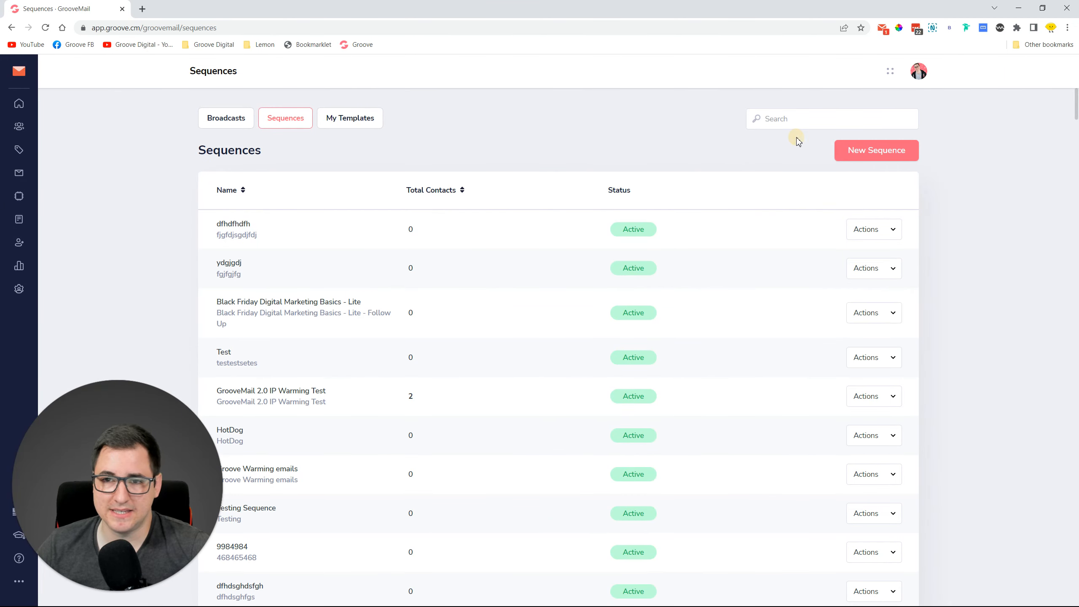
left_click(878, 316)
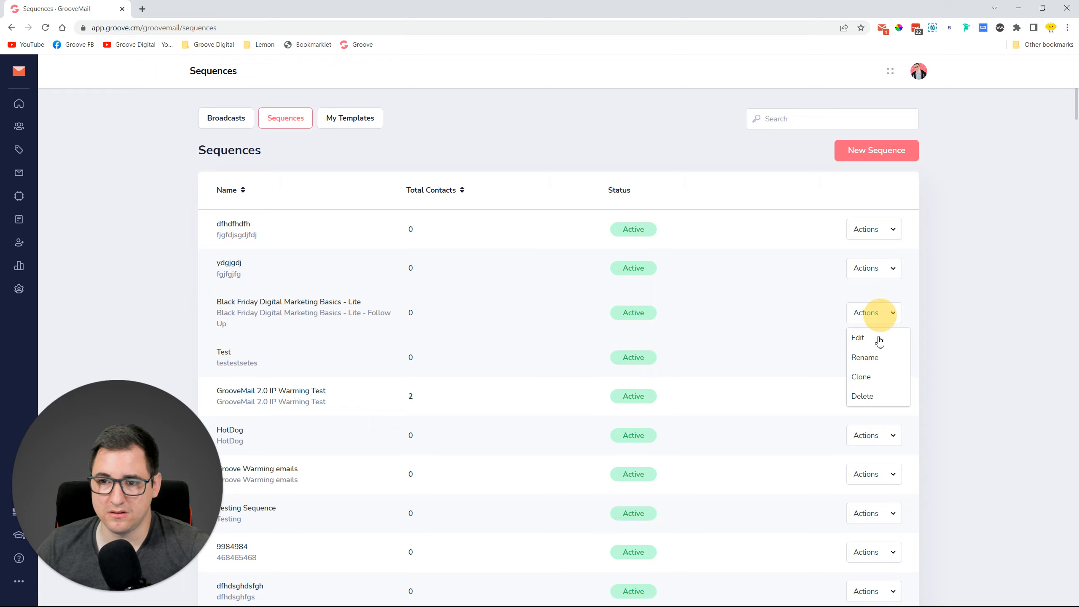
left_click(858, 338)
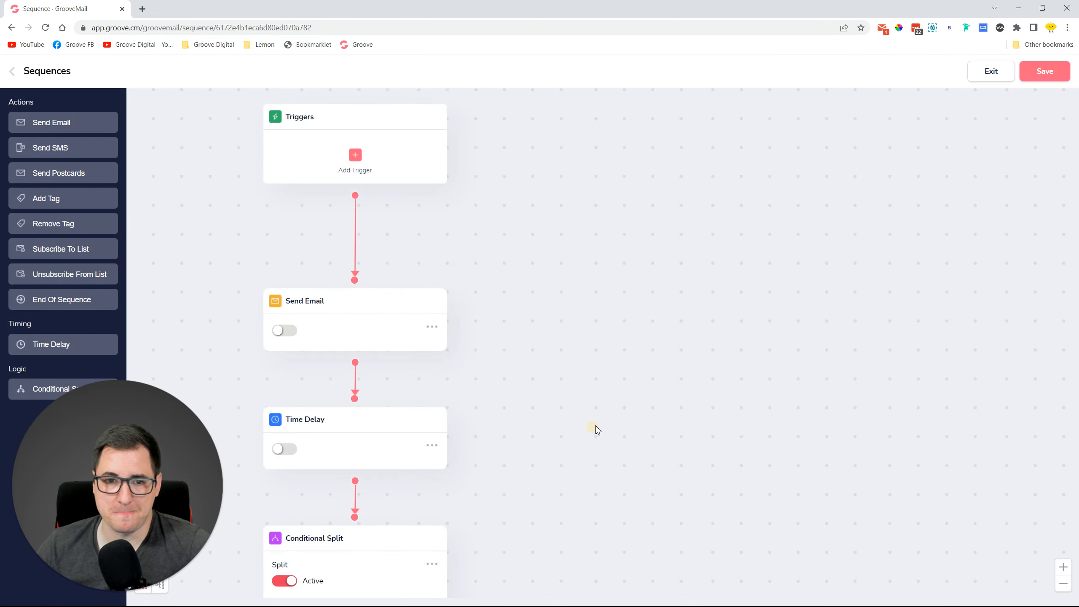
Open the Send Email step's message settings, try each email type, and keep Email builder.
left_click_drag(594, 430, 631, 318)
left_click(472, 219)
left_click(482, 244)
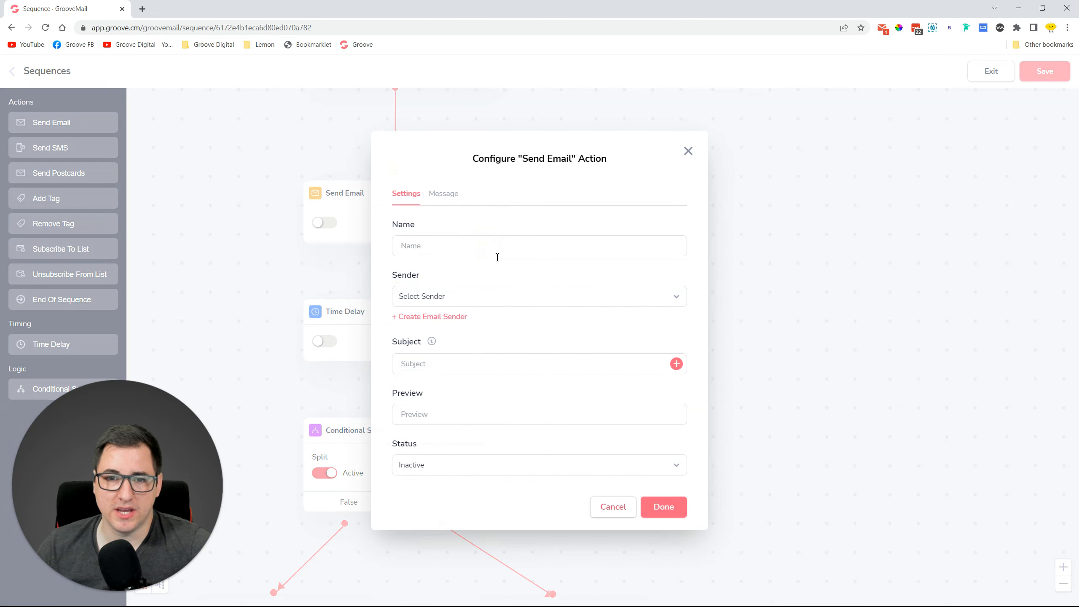
left_click(448, 202)
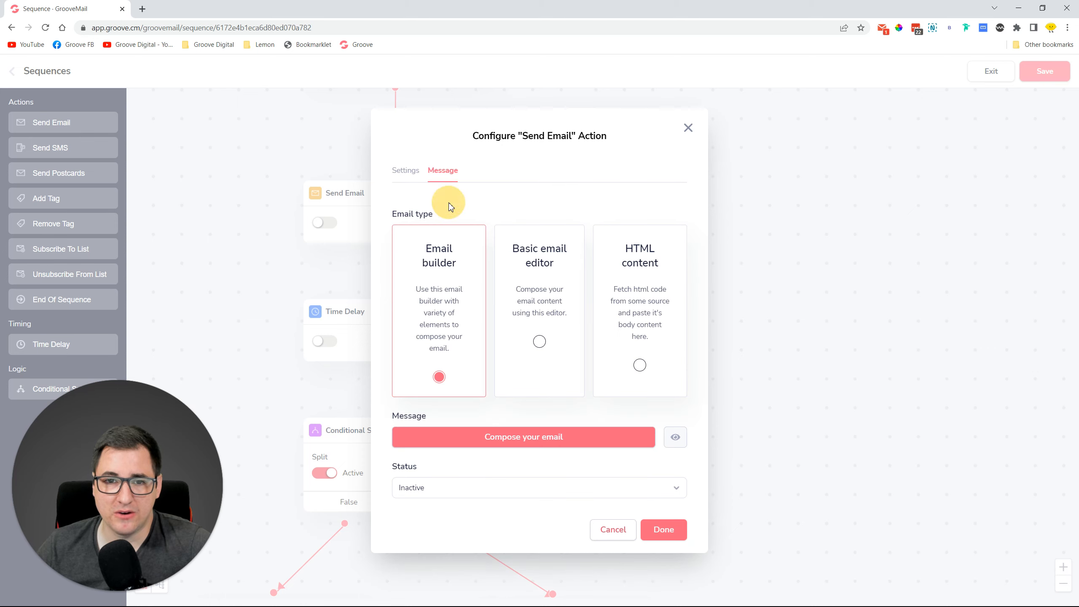
left_click(553, 269)
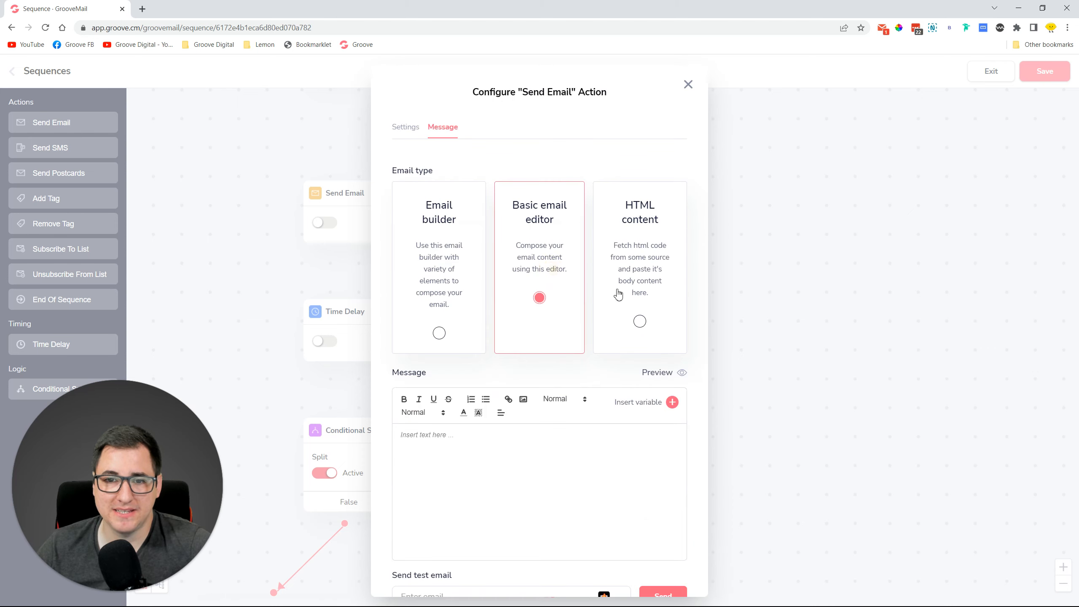
left_click(646, 260)
left_click(441, 267)
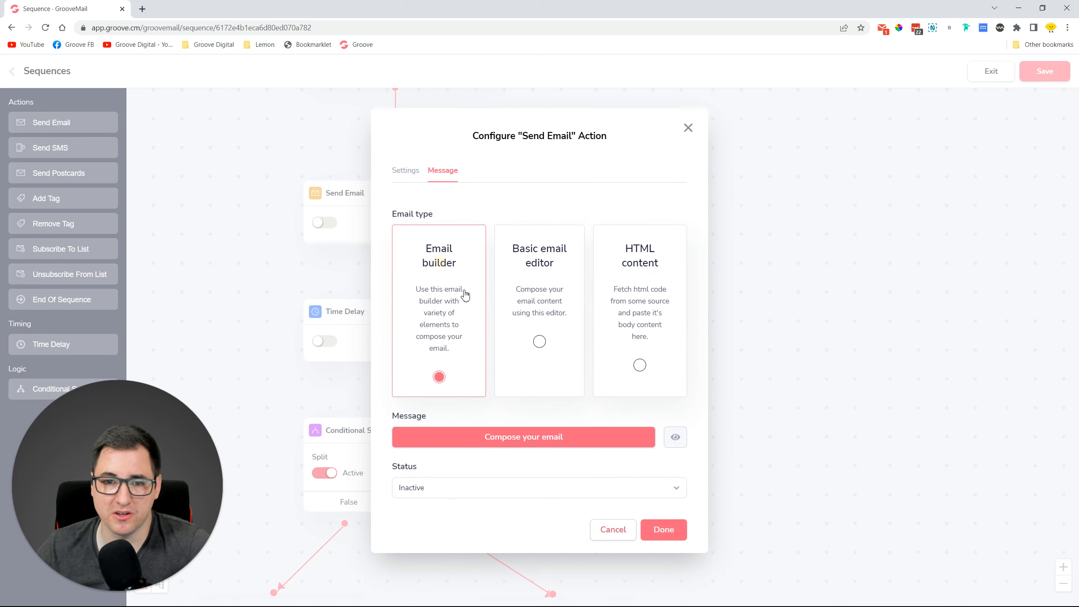
left_click(500, 446)
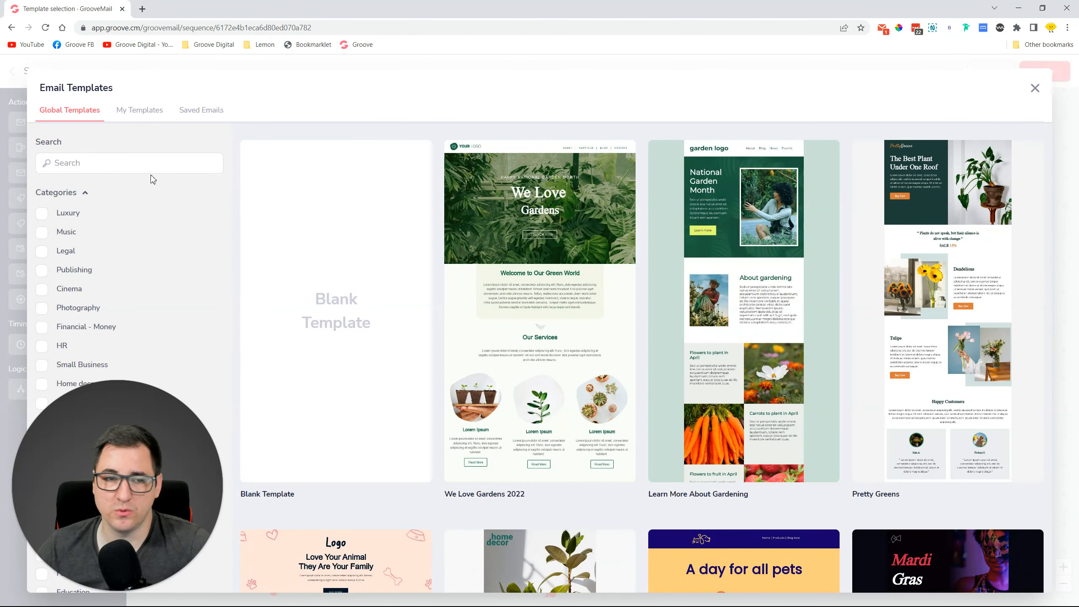
Browse the saved emails, close the Send Email configuration, and return to the Sequences list.
left_click(210, 109)
mouse_move(369, 313)
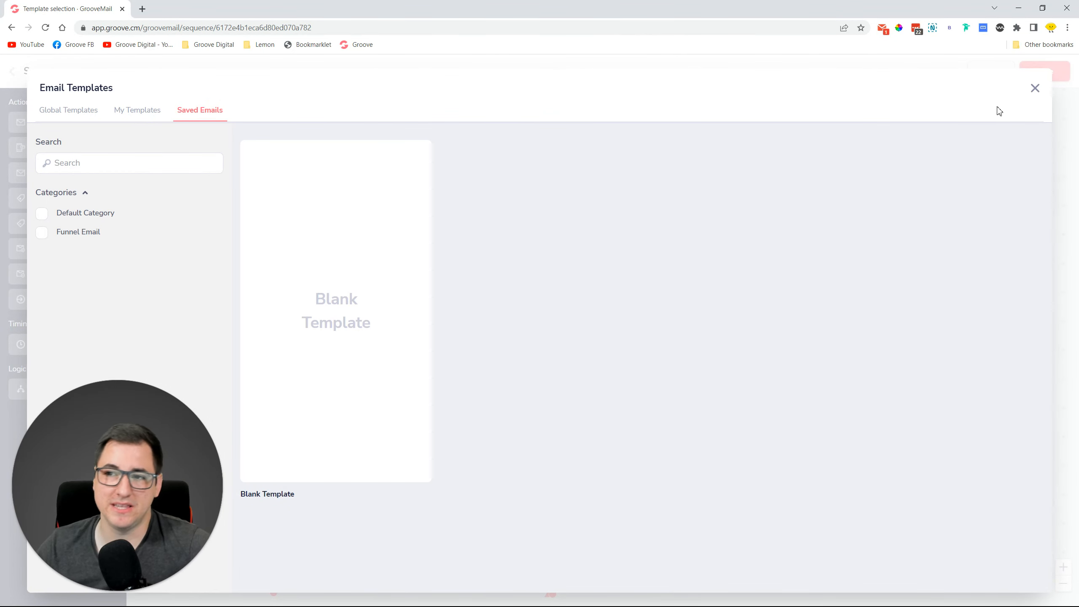
left_click(1035, 88)
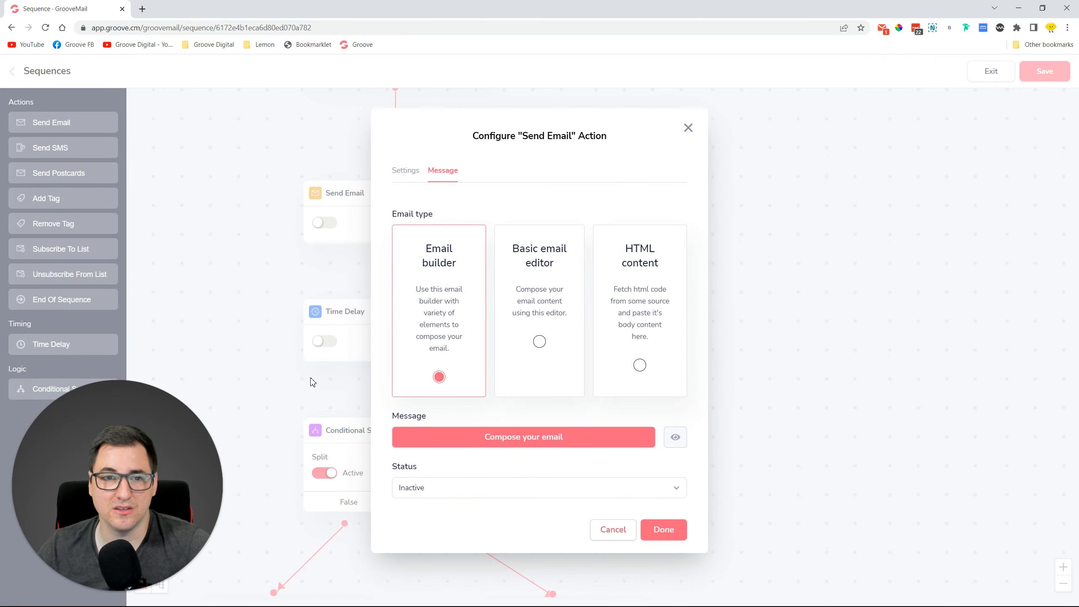
left_click(689, 132)
left_click_drag(627, 241, 814, 357)
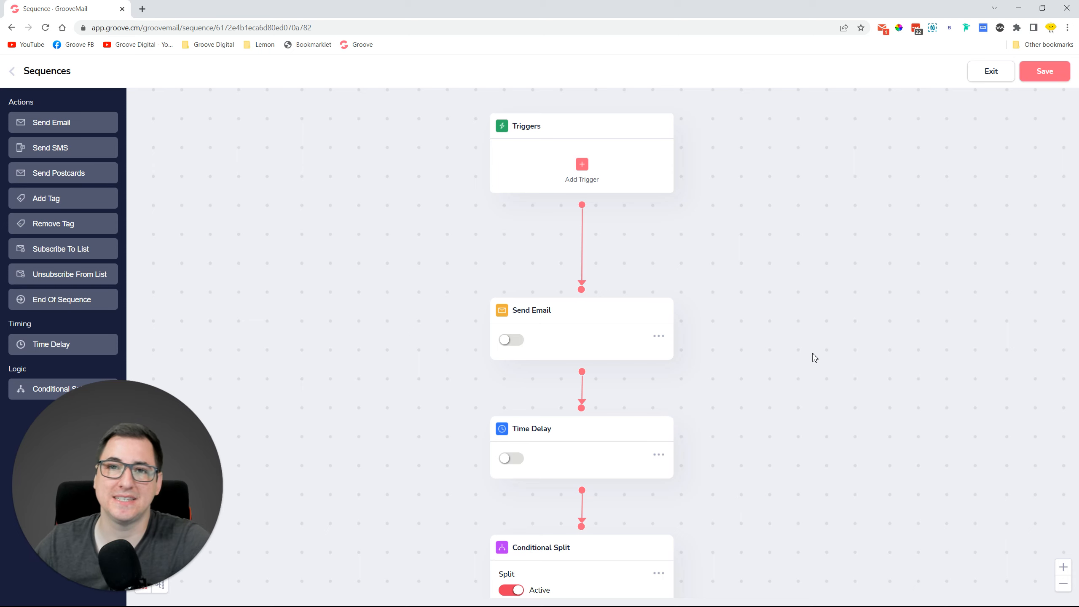
left_click(12, 71)
mouse_move(12, 77)
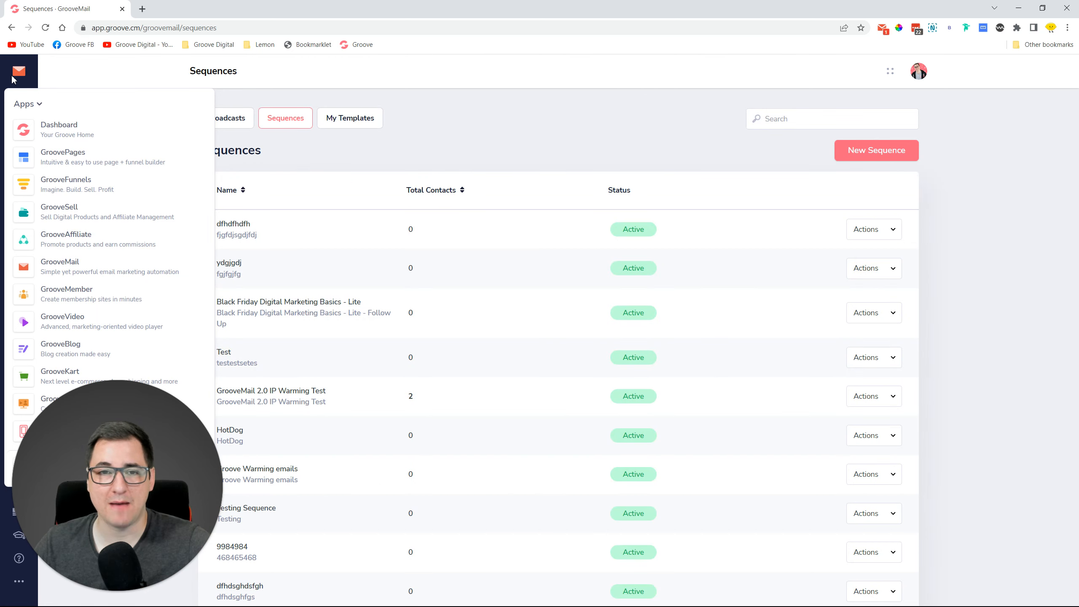